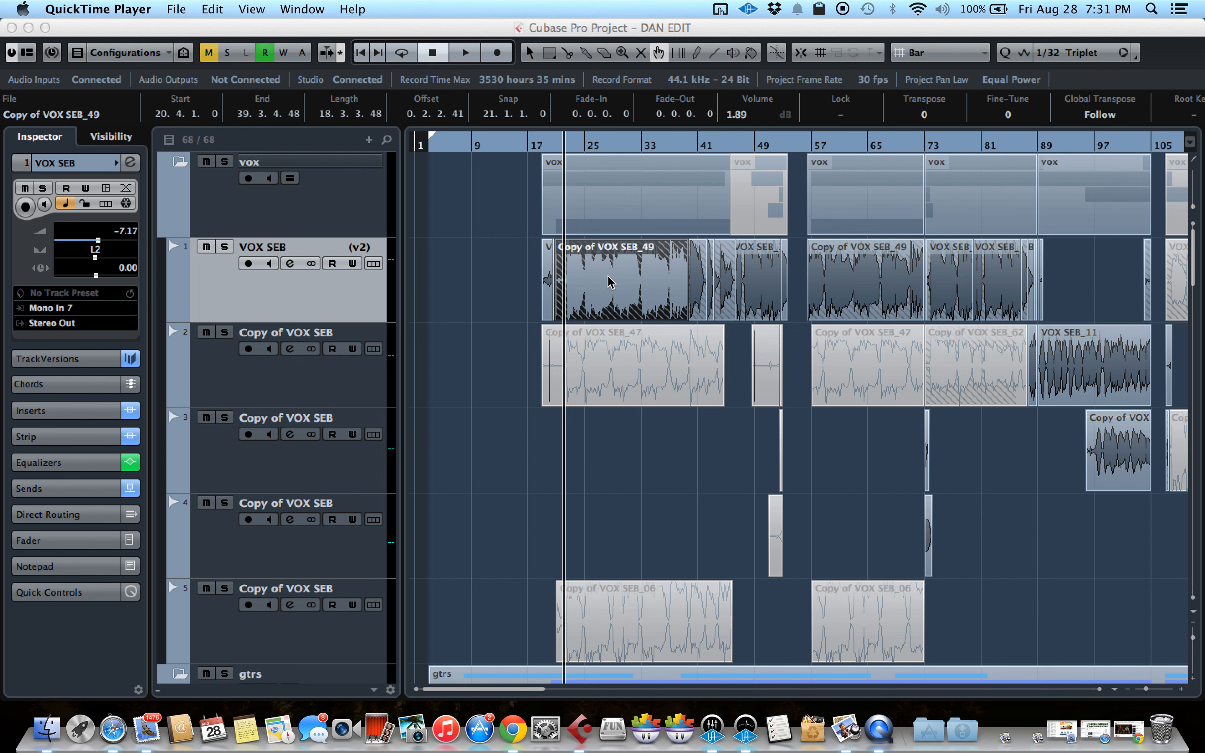
# List the overlapping takes stacked under the Copy of VOX SEB_49 event on the VOX SEB track.
pyautogui.click(366, 300)
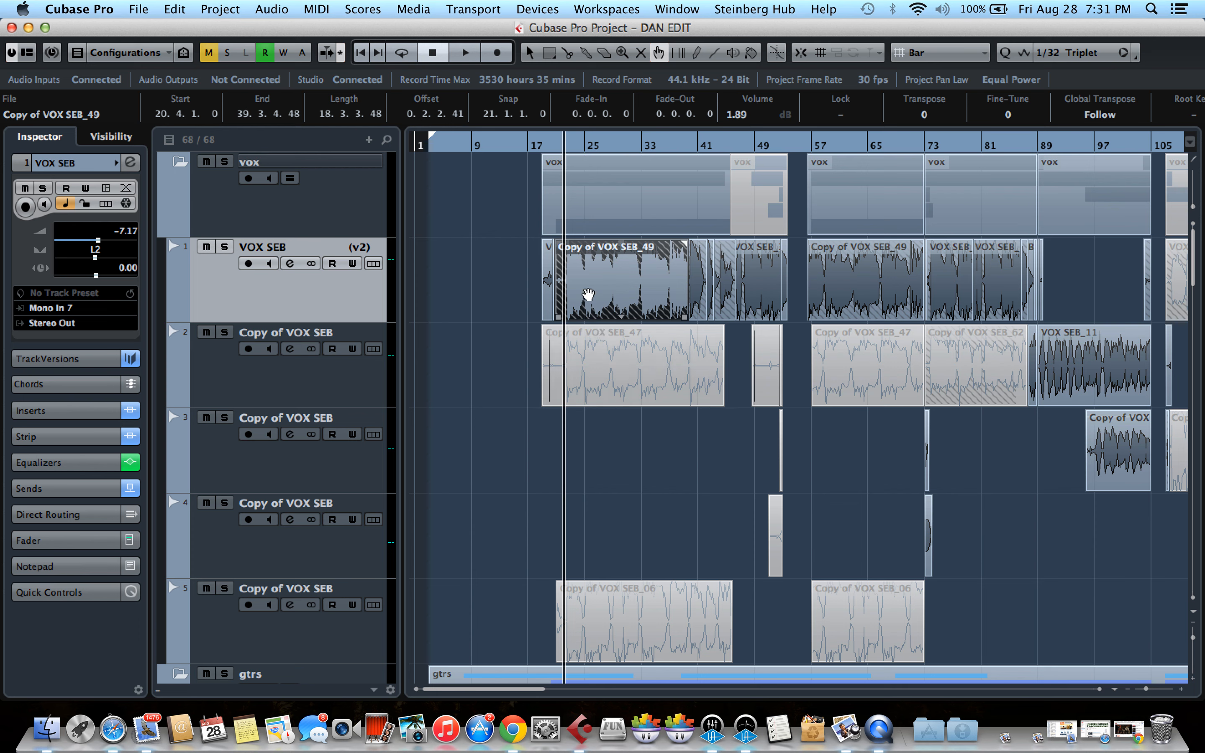
pyautogui.click(646, 487)
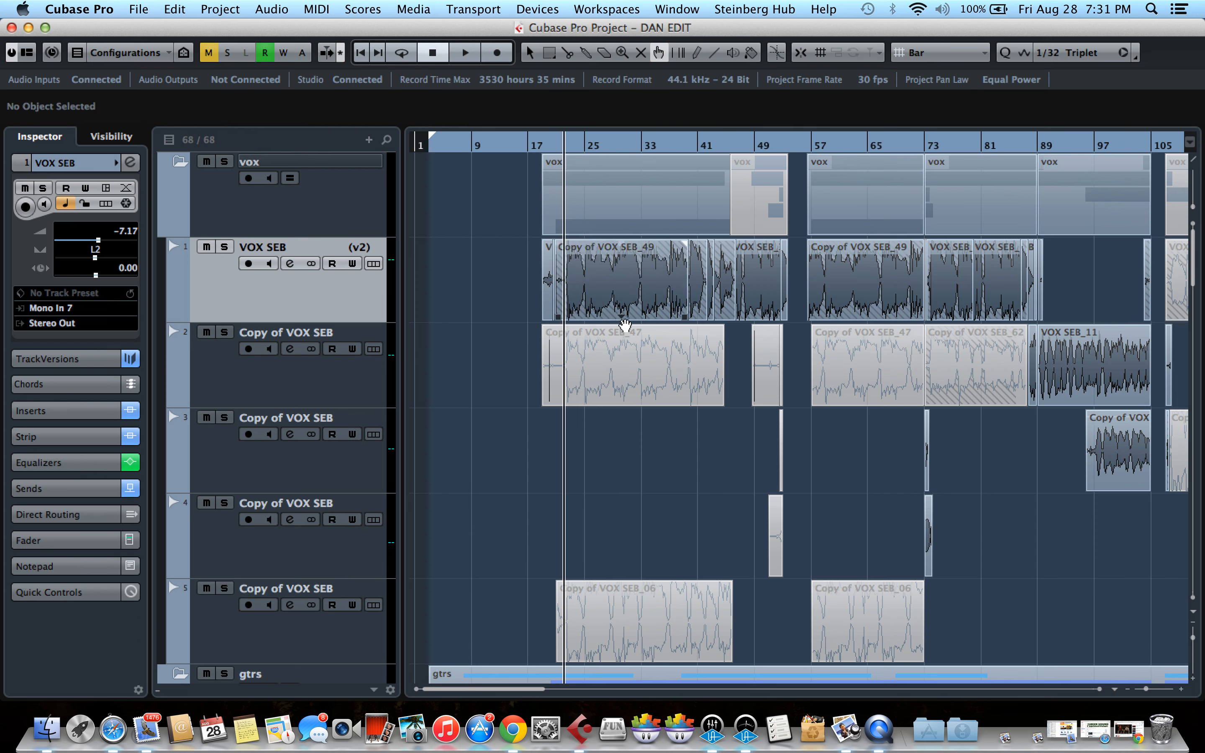
pyautogui.click(623, 319)
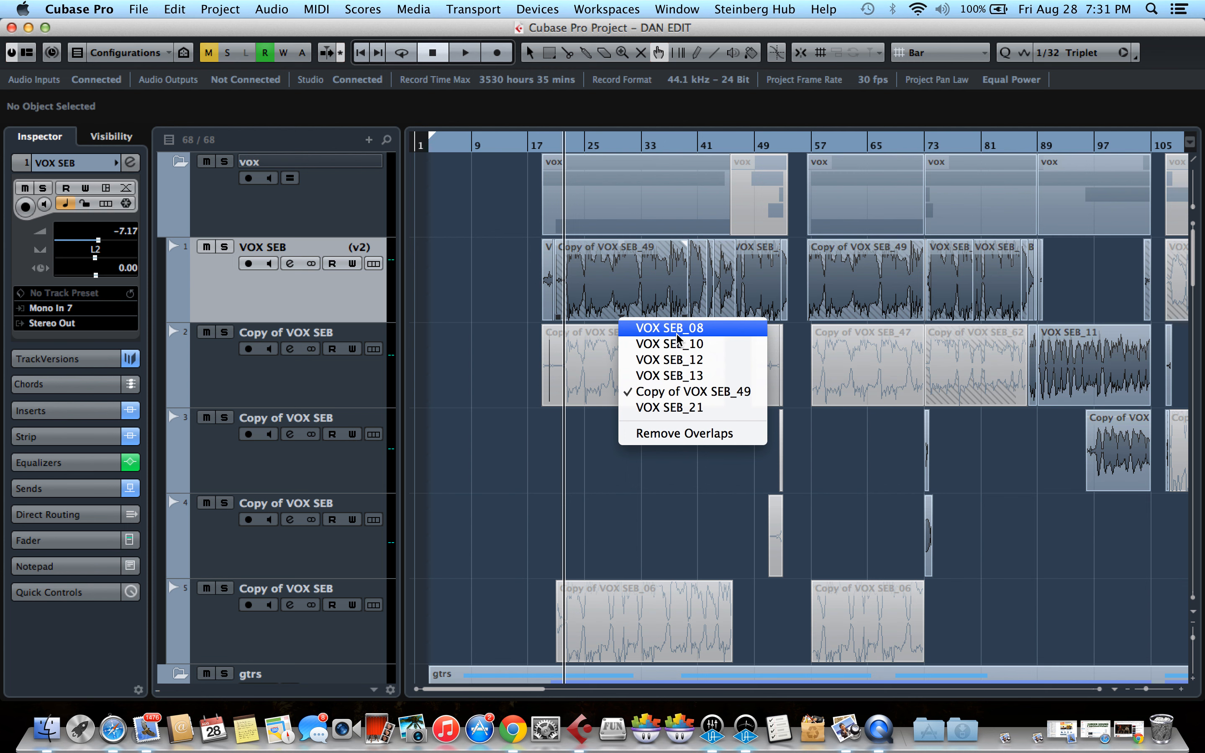
pyautogui.click(456, 299)
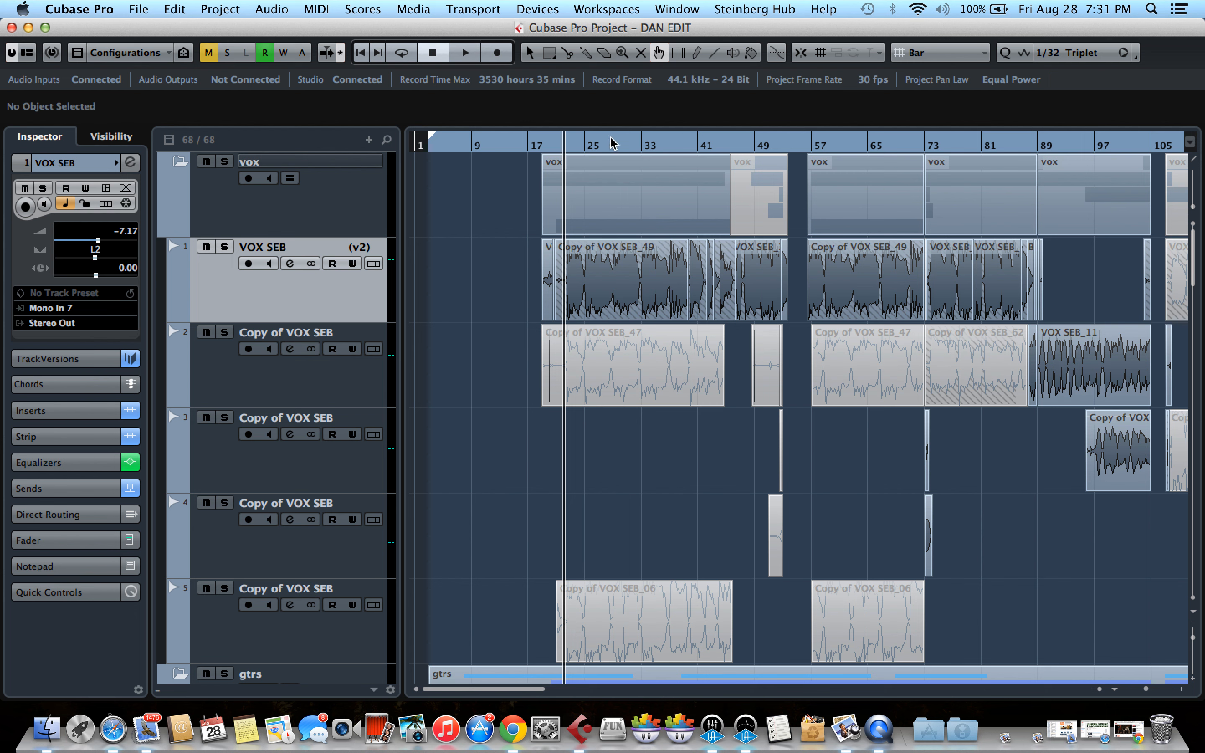
# Switch to the Object Selection tool and show the lanes of the VOX SEB track.
pyautogui.click(529, 52)
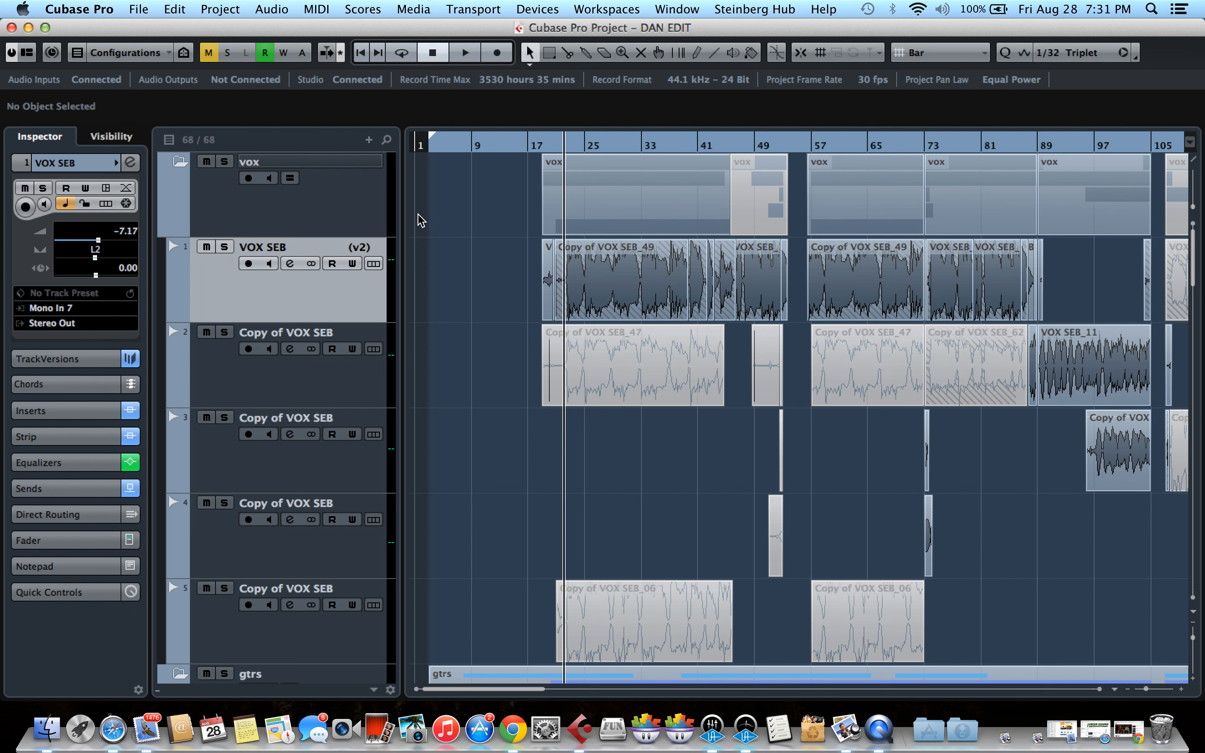
pyautogui.click(342, 298)
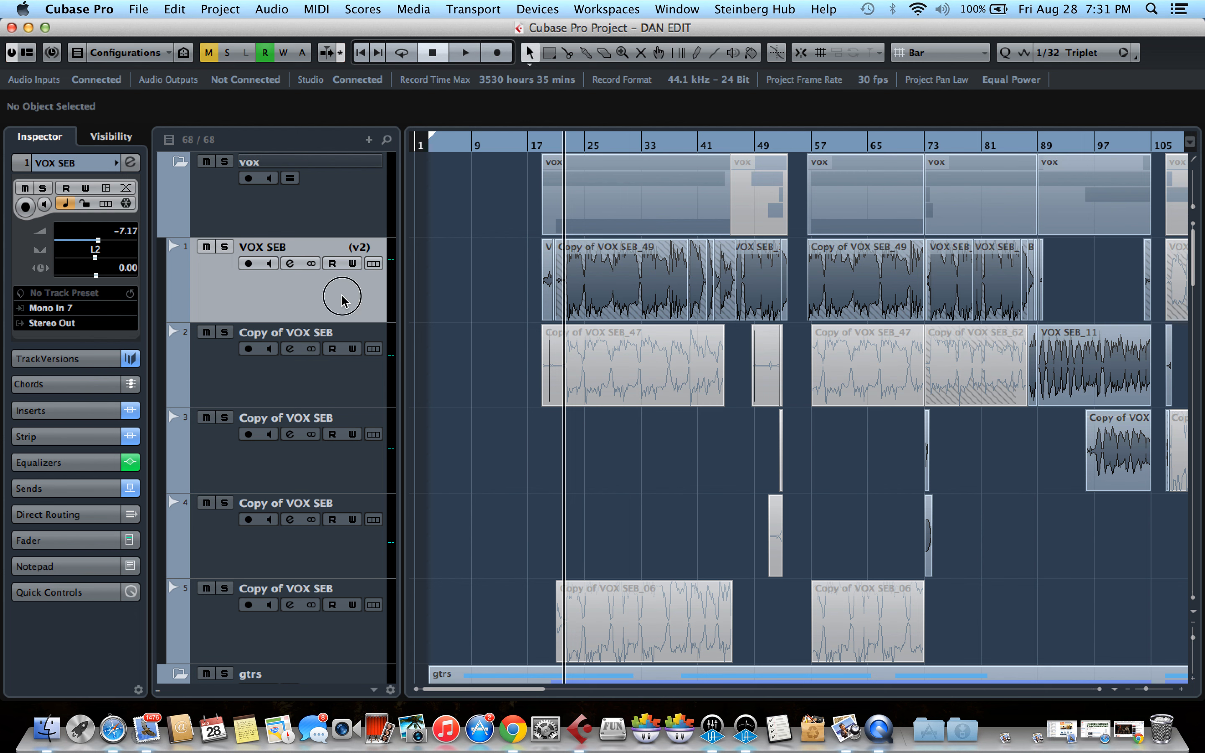
pyautogui.click(659, 54)
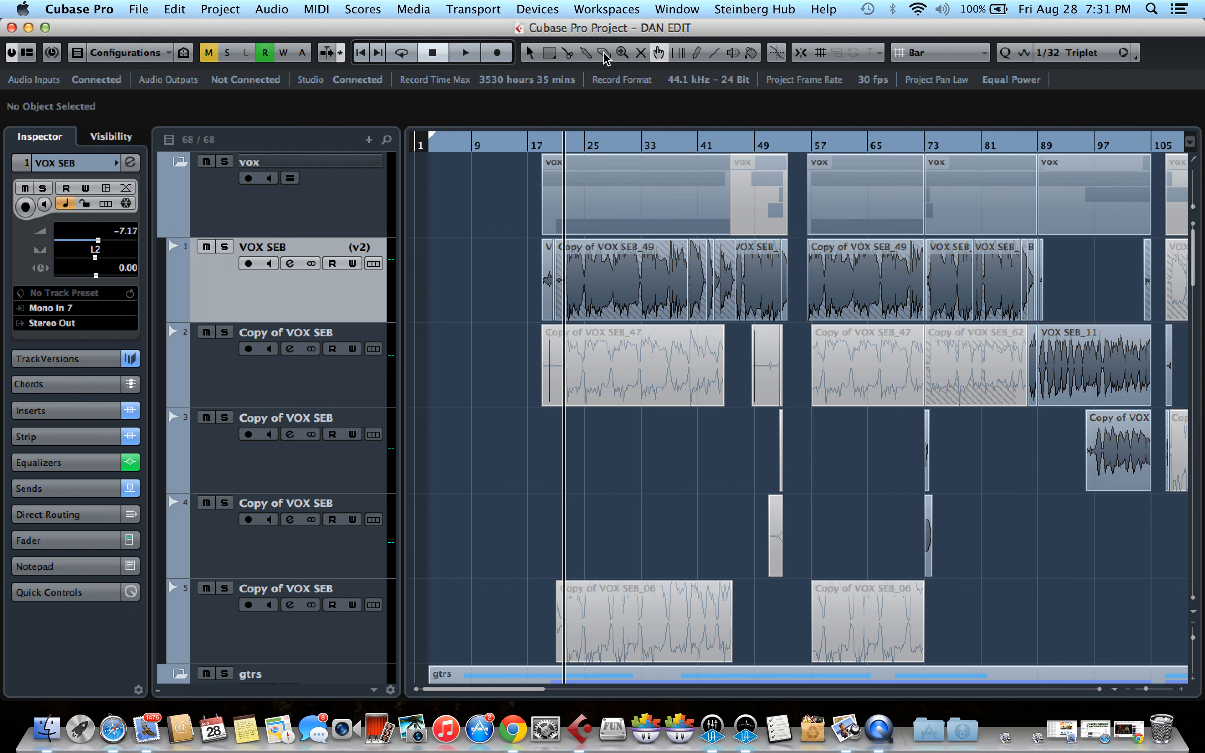
pyautogui.click(531, 53)
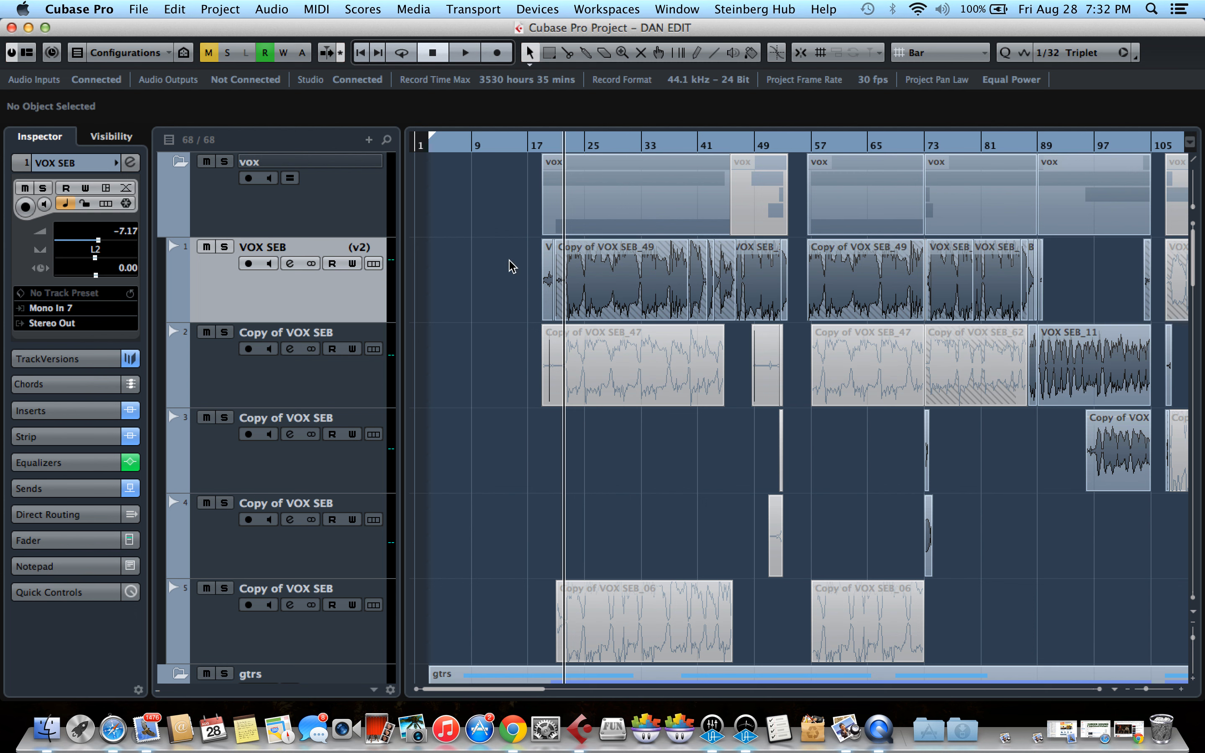
pyautogui.click(74, 164)
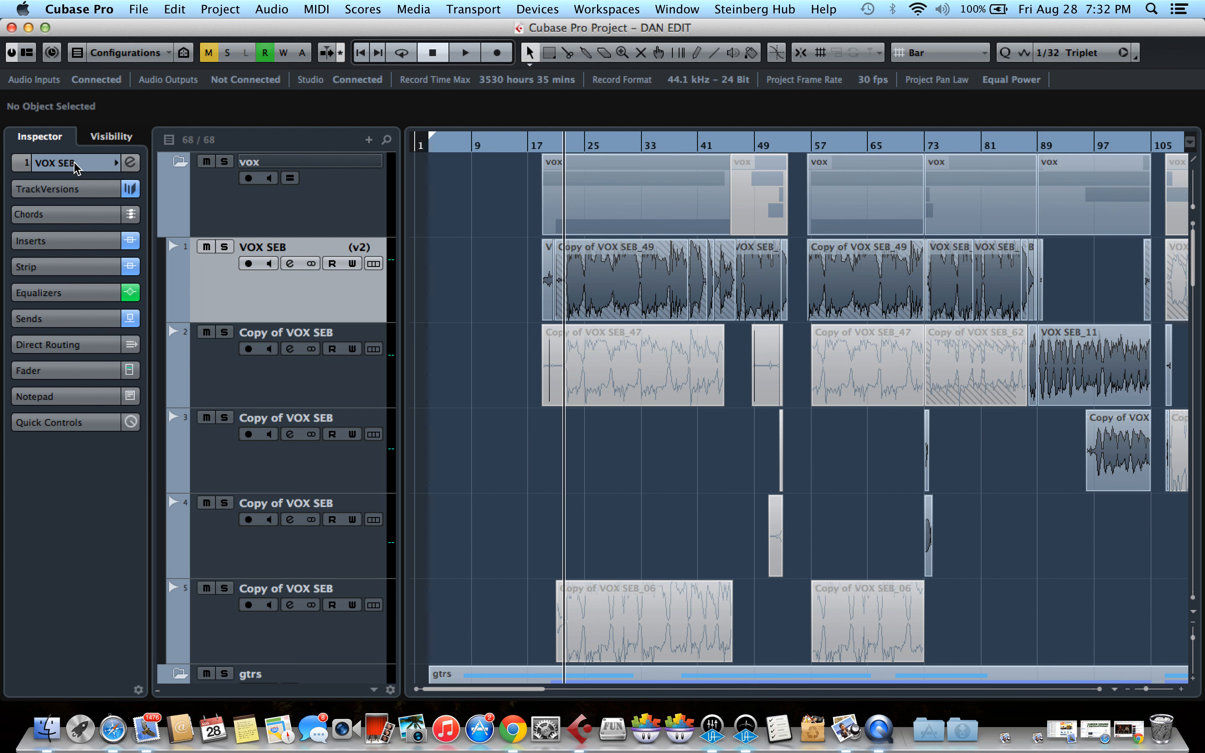
pyautogui.click(74, 164)
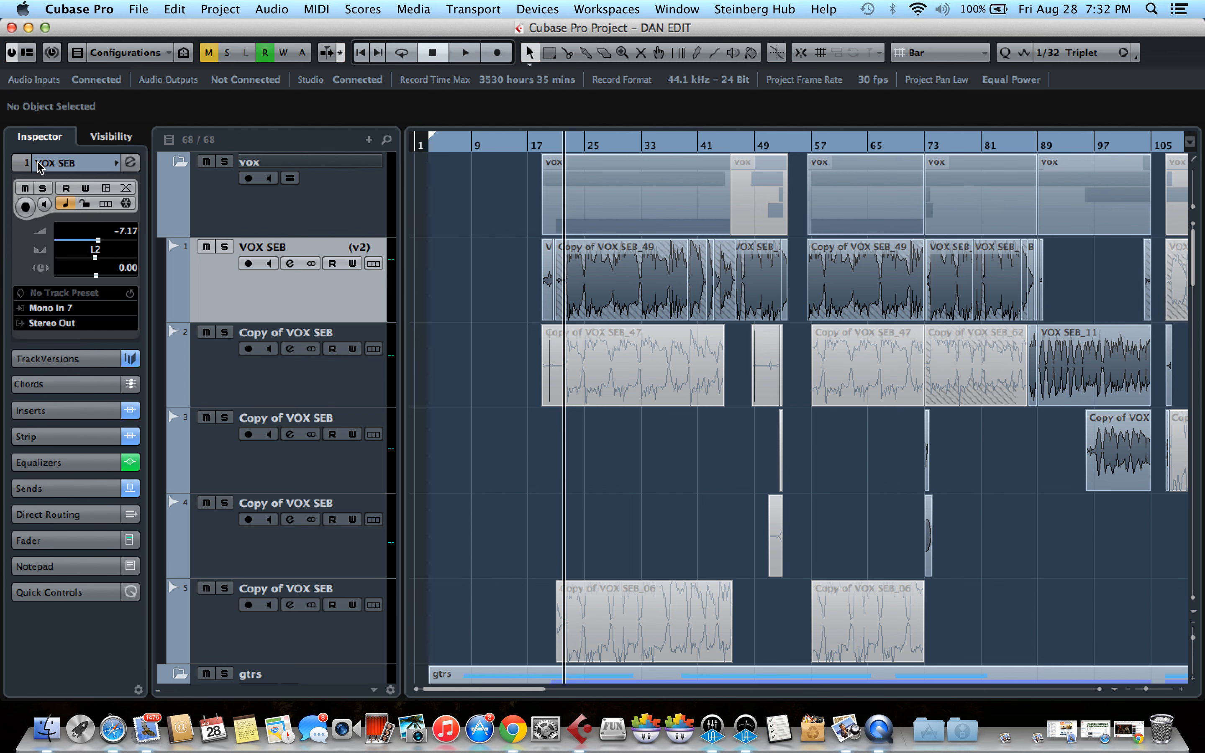
pyautogui.click(105, 203)
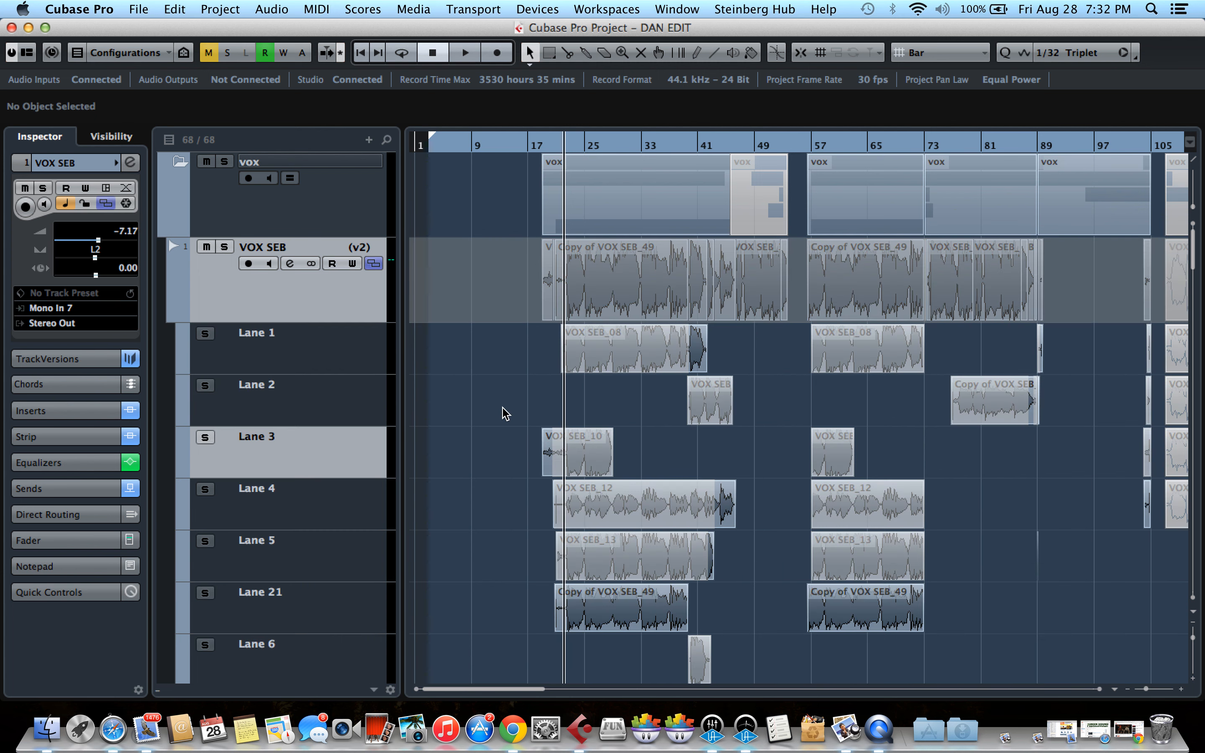
# Look through the takes in the VOX SEB lanes and compare them with the combined track above.
pyautogui.scroll(-8, 556, 357)
pyautogui.scroll(8, 556, 357)
pyautogui.scroll(-4, 557, 579)
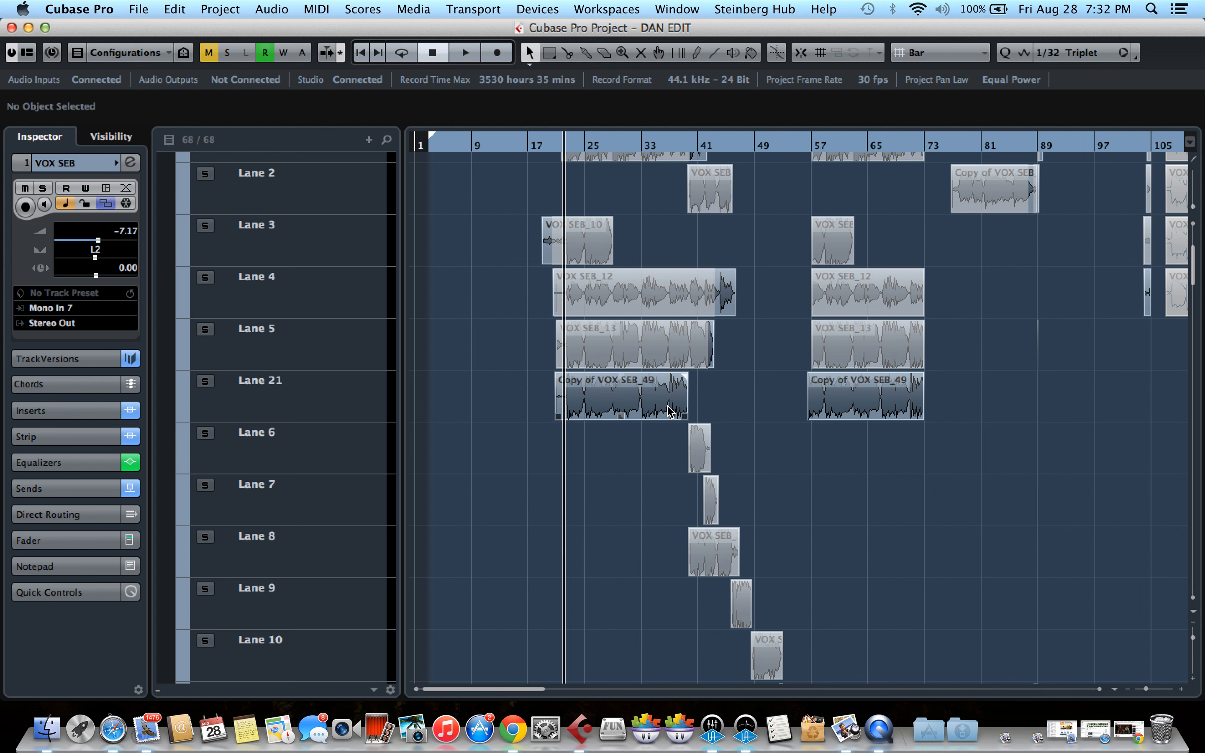
pyautogui.scroll(5, 668, 412)
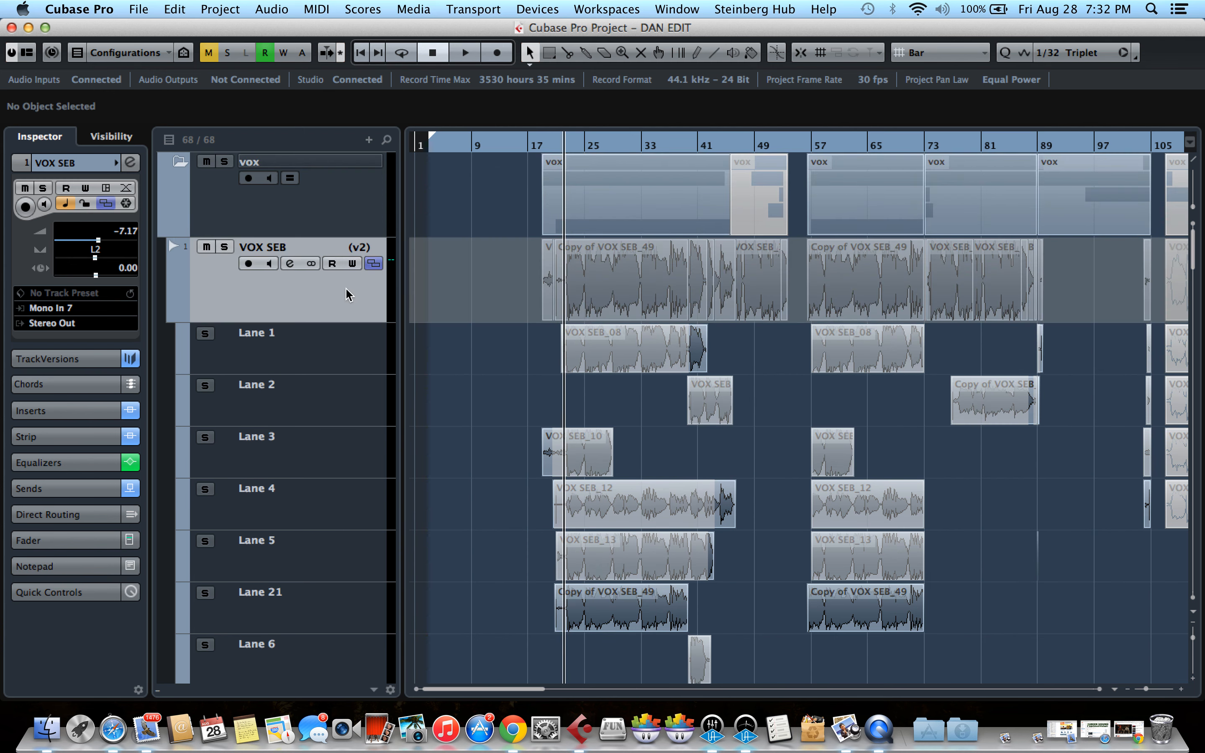
pyautogui.scroll(-5, 540, 469)
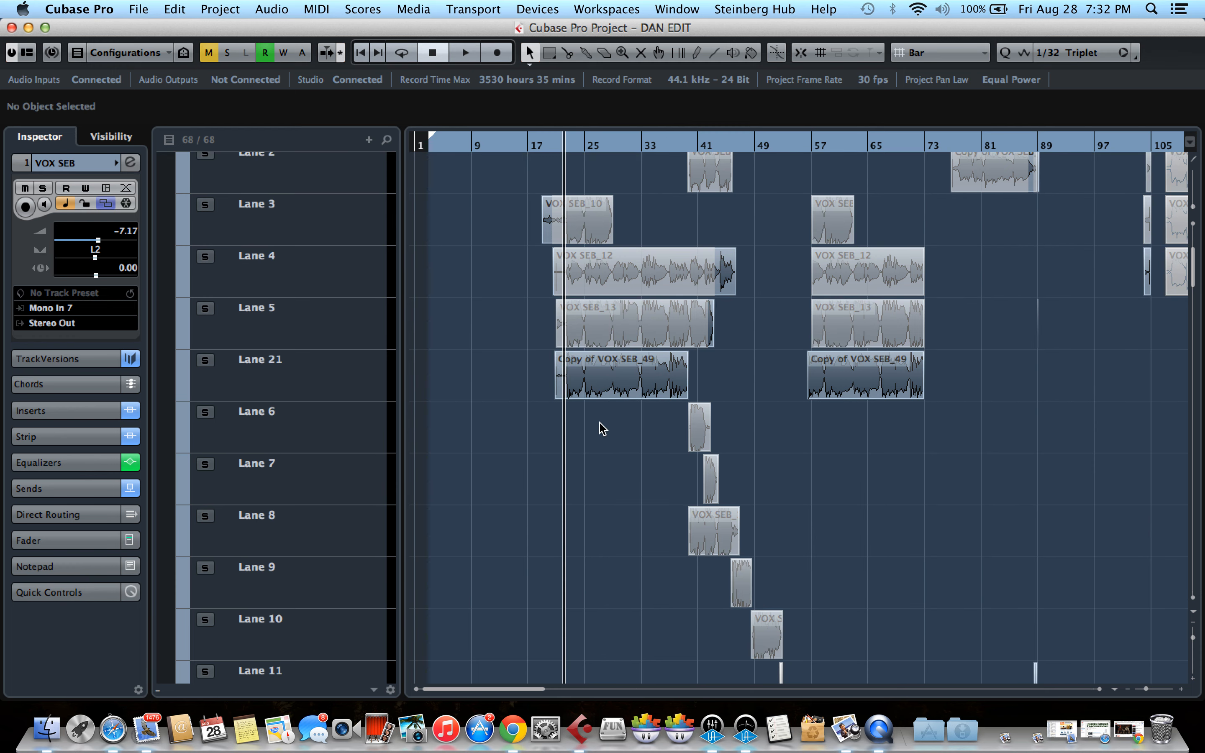
pyautogui.scroll(5, 603, 429)
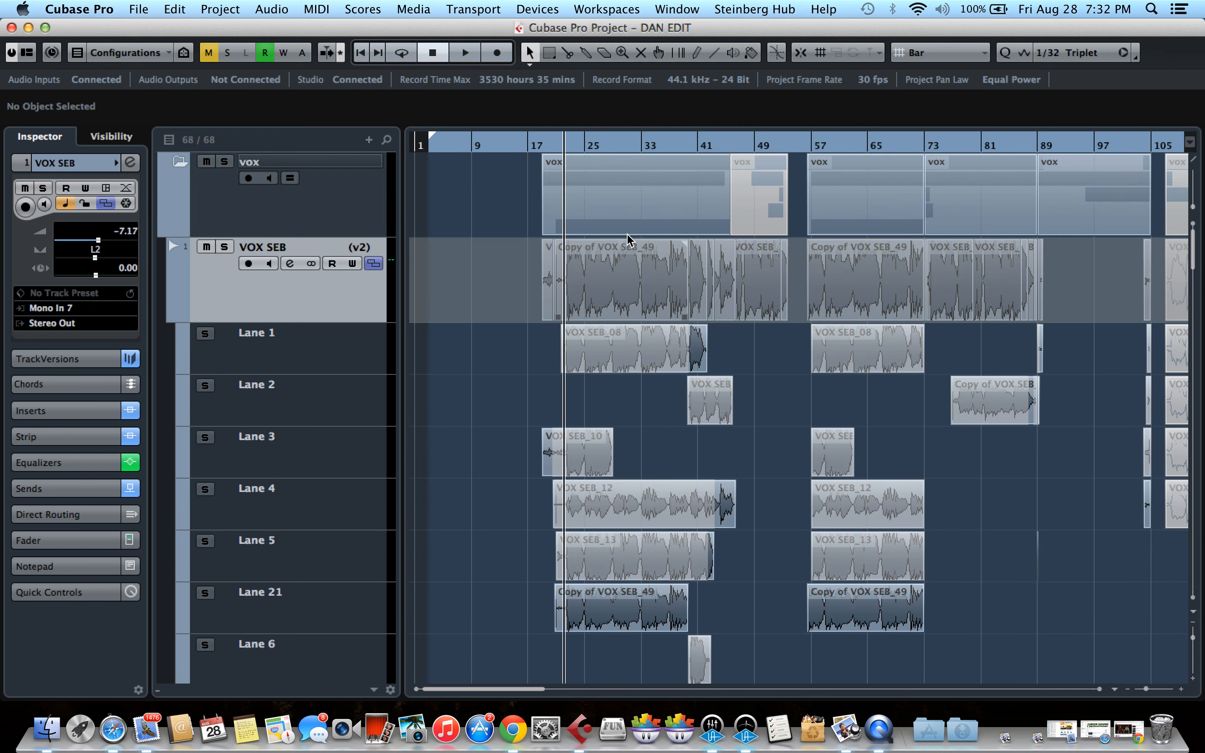
# Use the Comp tool to switch the first verse between the takes in Lane 5, Lane 4 and Lane 3.
pyautogui.click(658, 53)
pyautogui.click(602, 553)
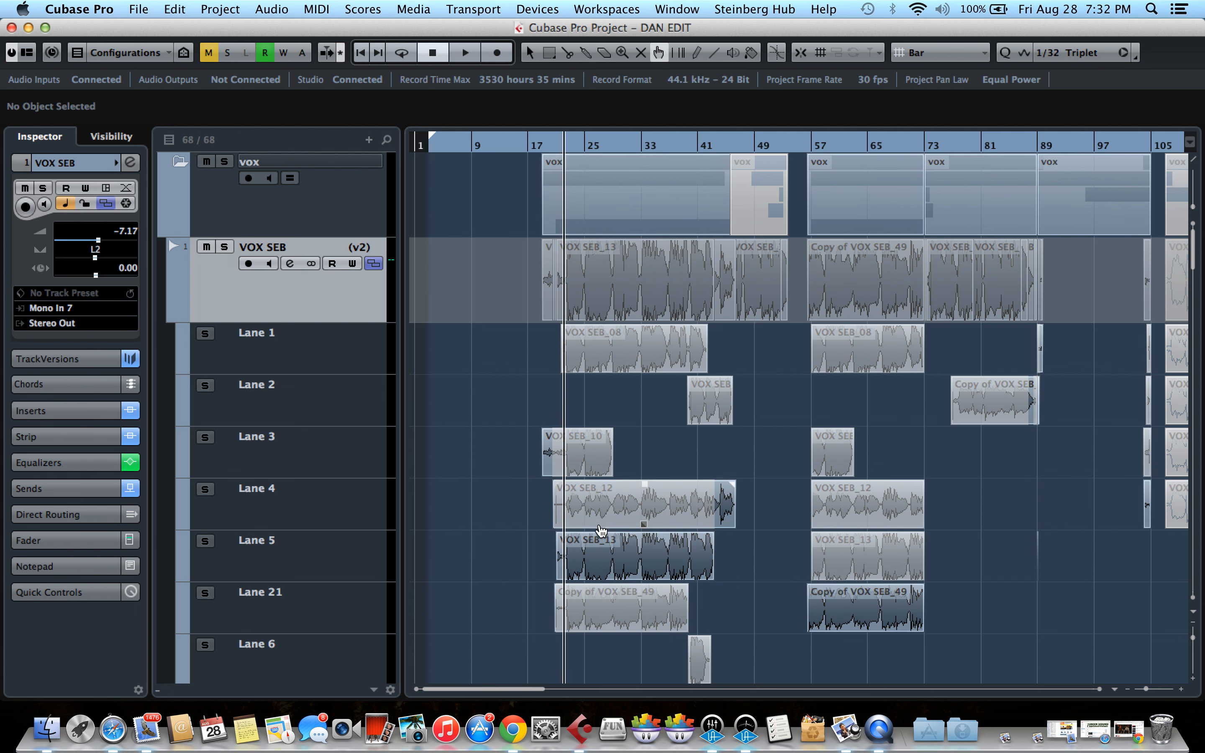
pyautogui.click(602, 510)
pyautogui.click(590, 462)
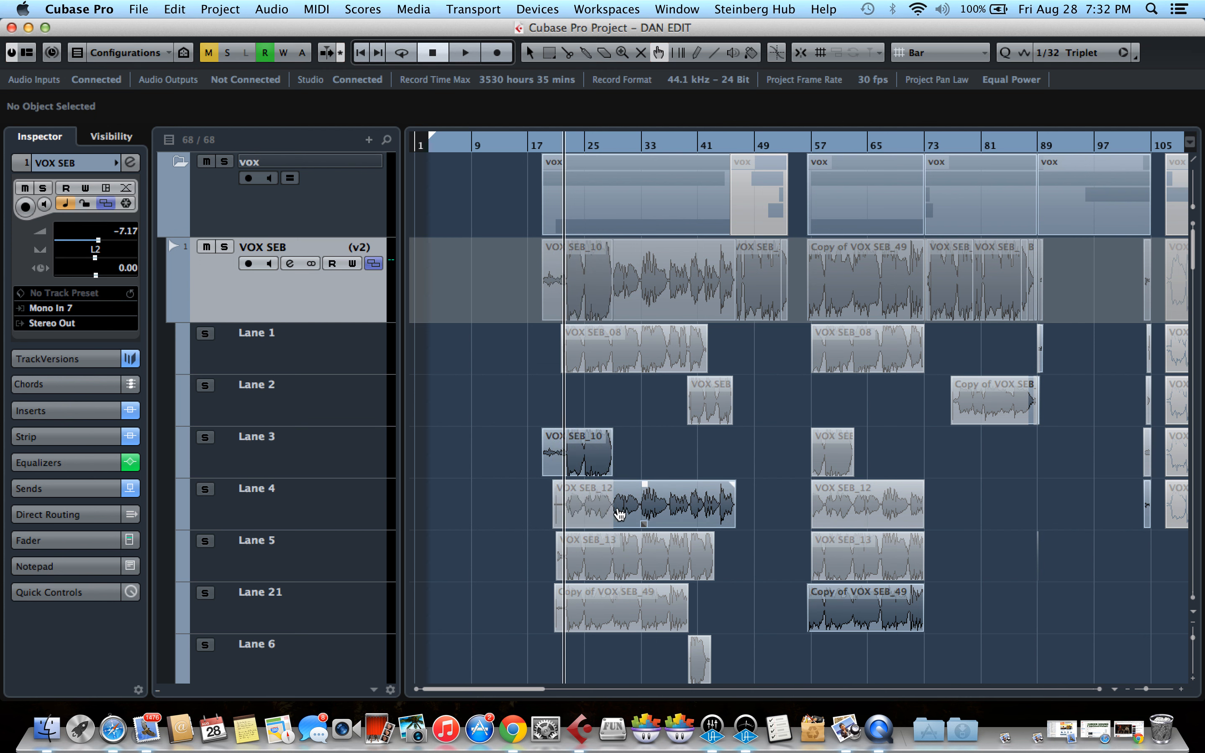
pyautogui.click(635, 514)
pyautogui.click(577, 465)
# Make the Copy of VOX SEB_49 take in Lane 21 active for the first verse and play it back.
pyautogui.scroll(-5, 658, 452)
pyautogui.scroll(5, 648, 422)
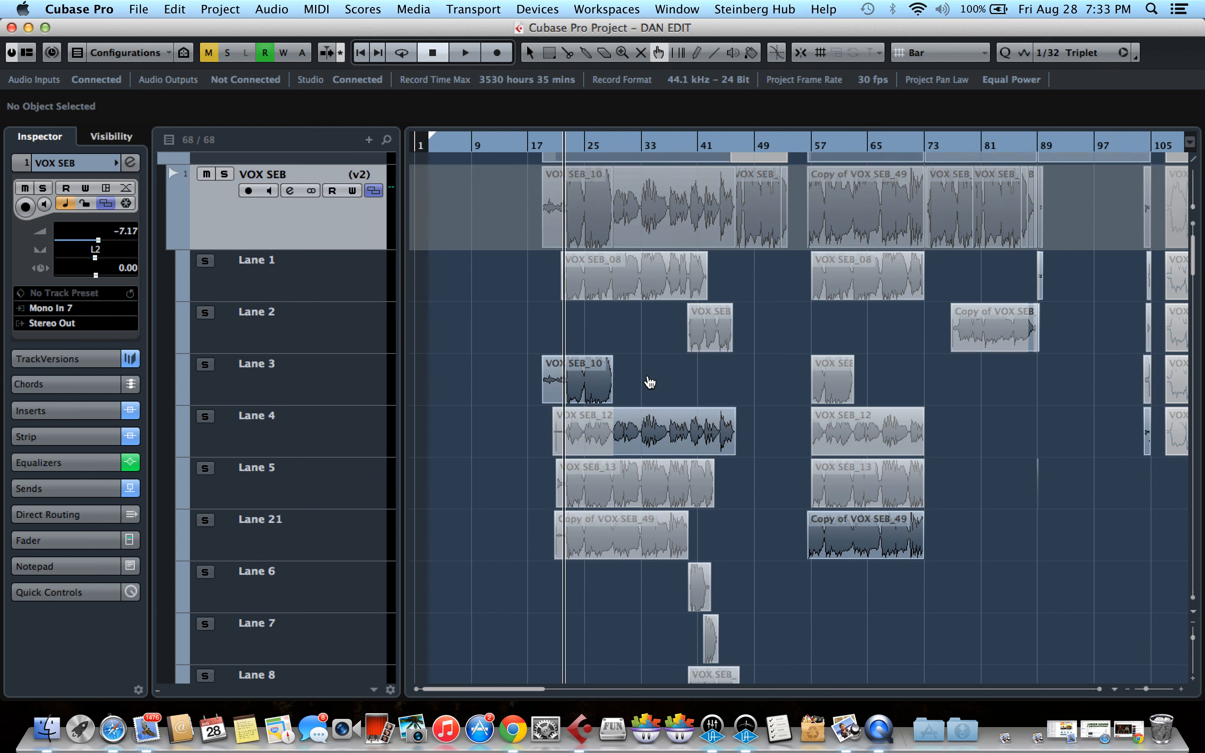
pyautogui.click(598, 611)
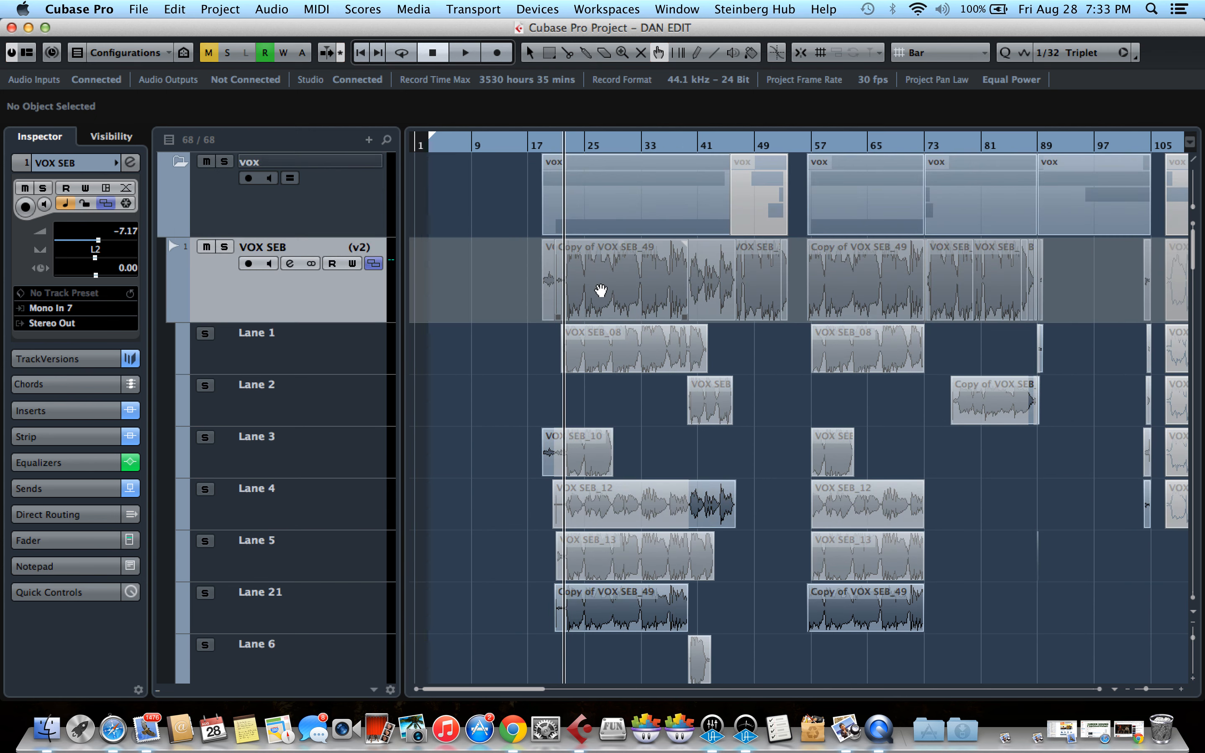
pyautogui.press('space')
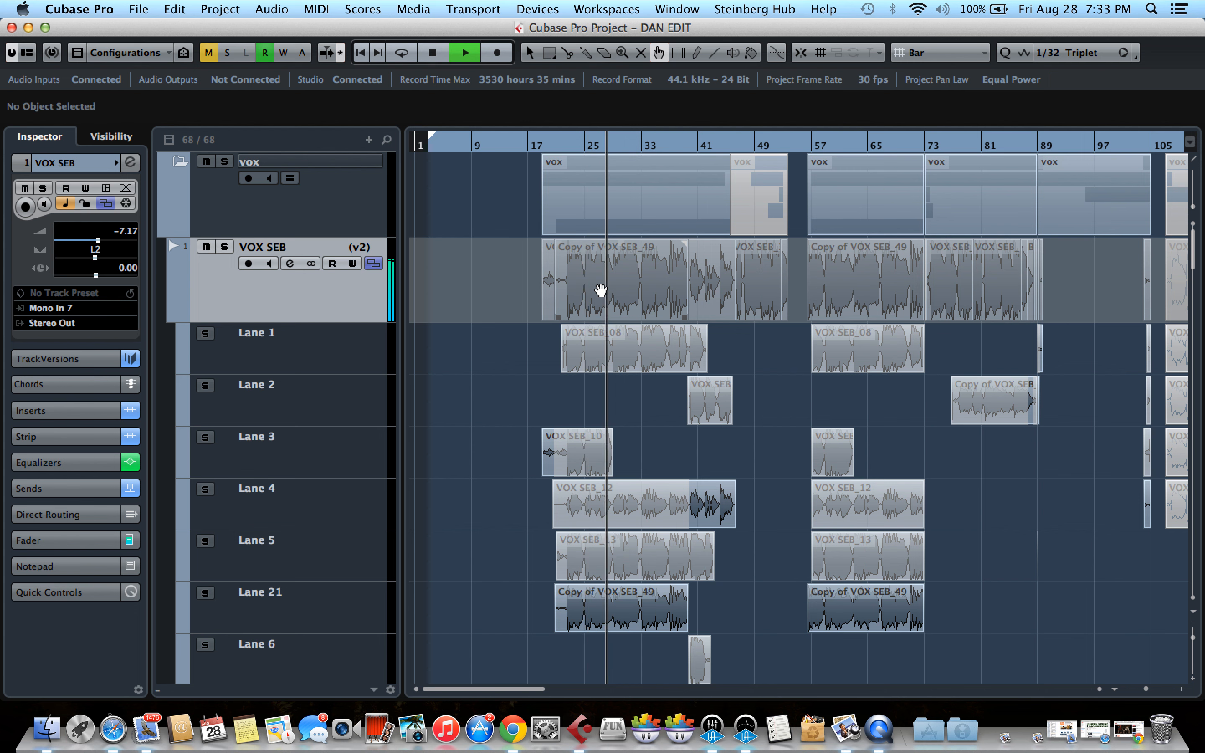
pyautogui.press('space')
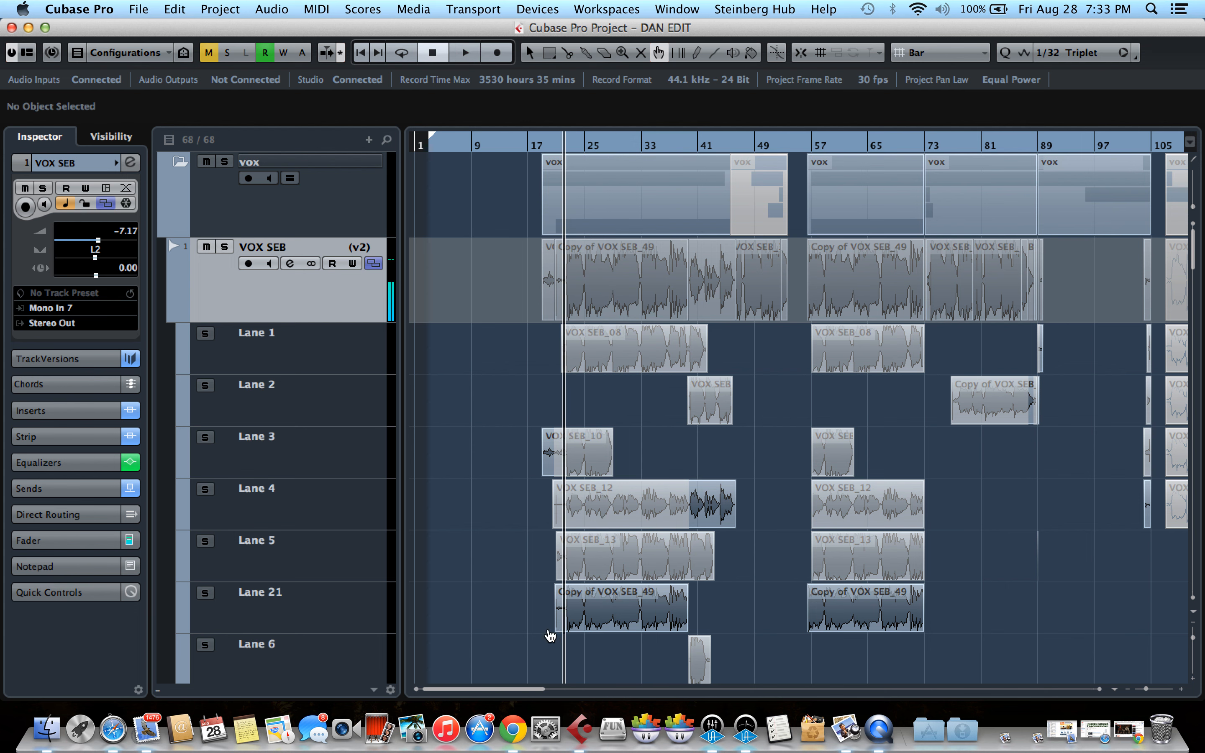
# Make the VOX SEB_13 take in Lane 5 active for the first verse and play it back.
pyautogui.click(587, 577)
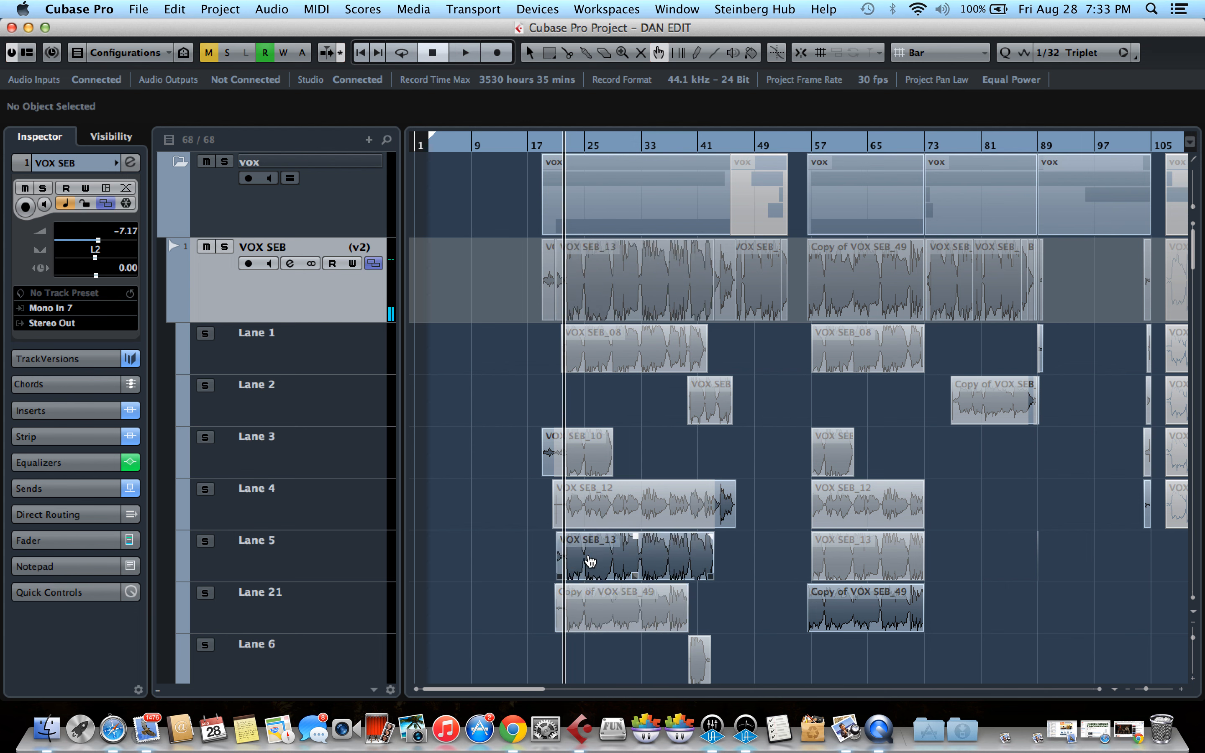
pyautogui.press('space')
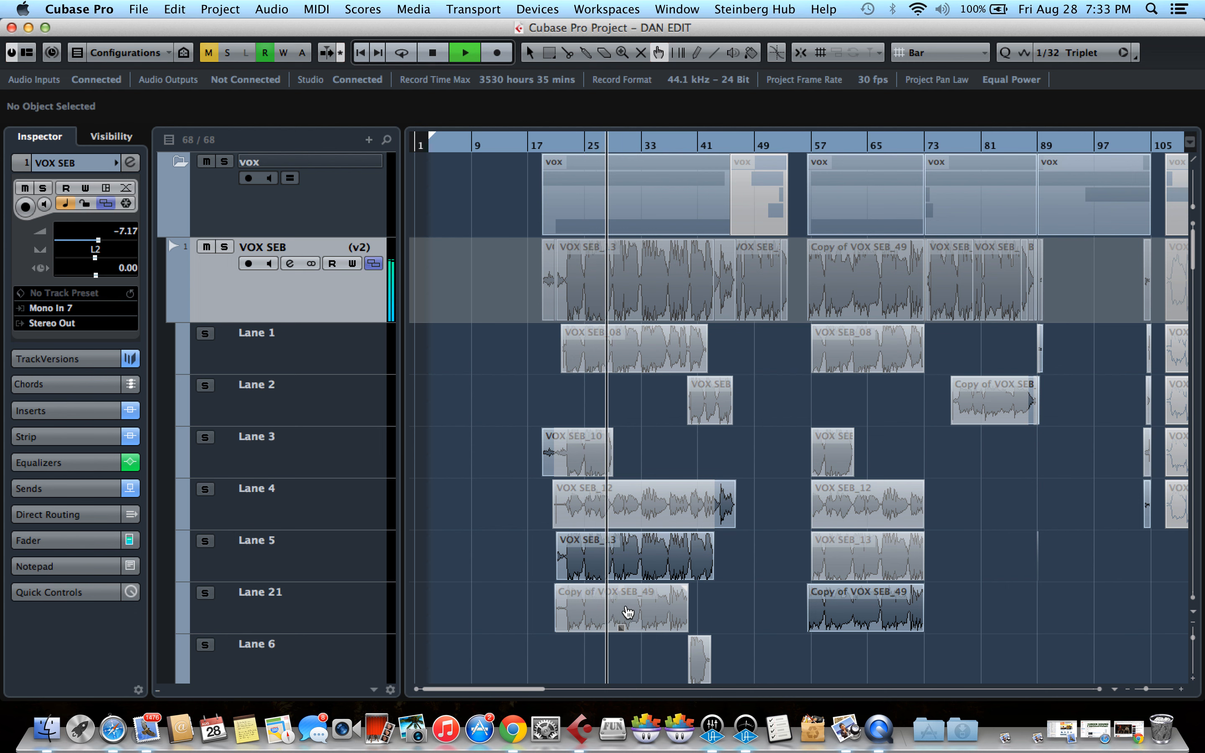
pyautogui.press('space')
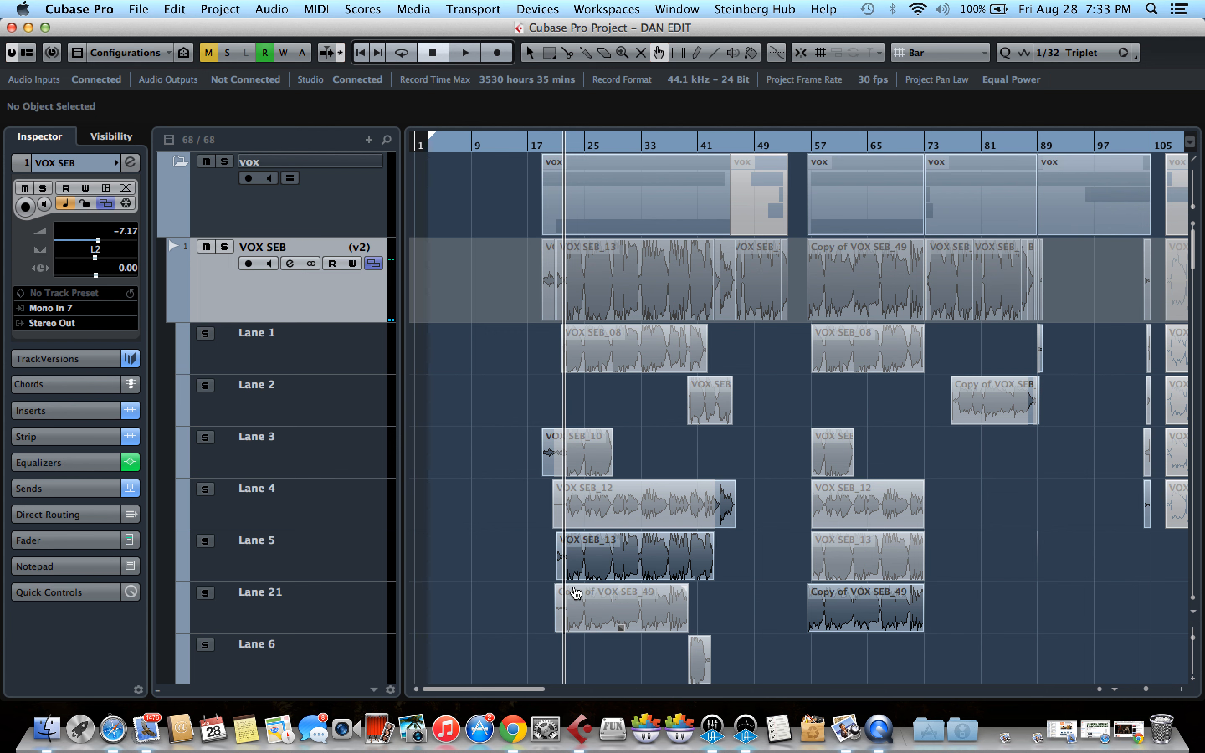
# Split the first-verse takes across all lanes in the gap between phrases just before bar 25.
pyautogui.scroll(5, 576, 593)
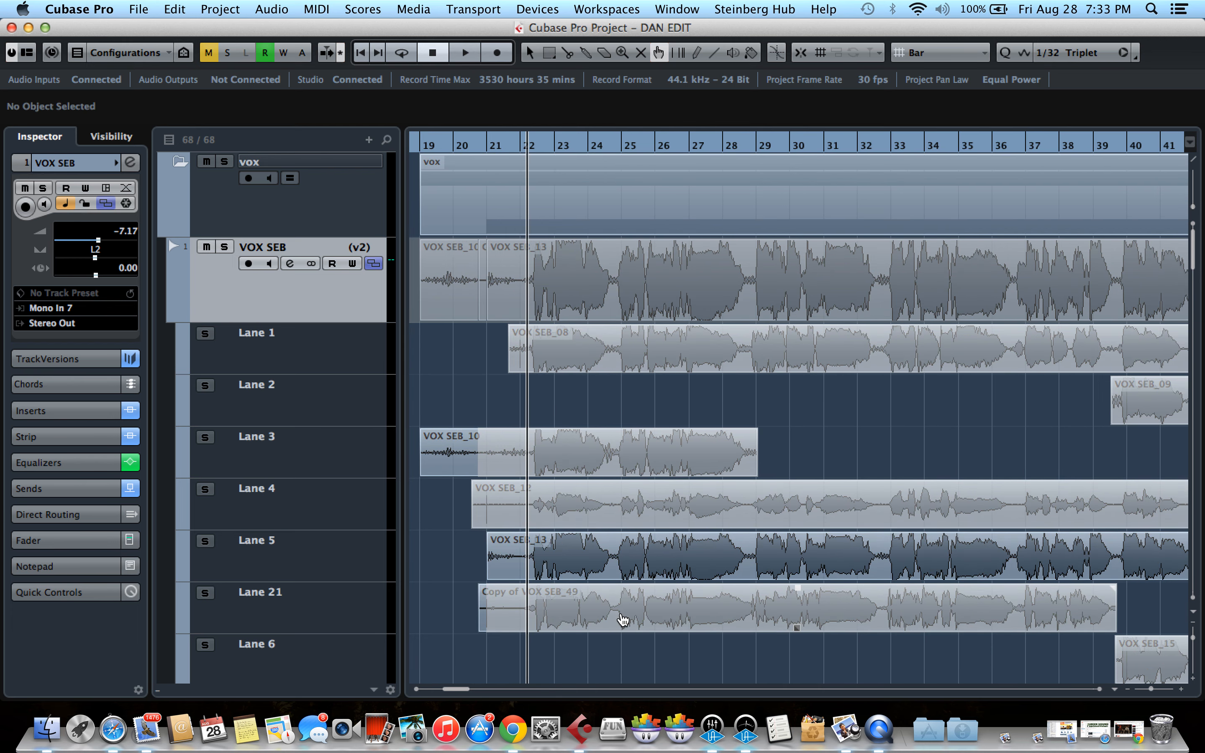
pyautogui.scroll(-5, 622, 620)
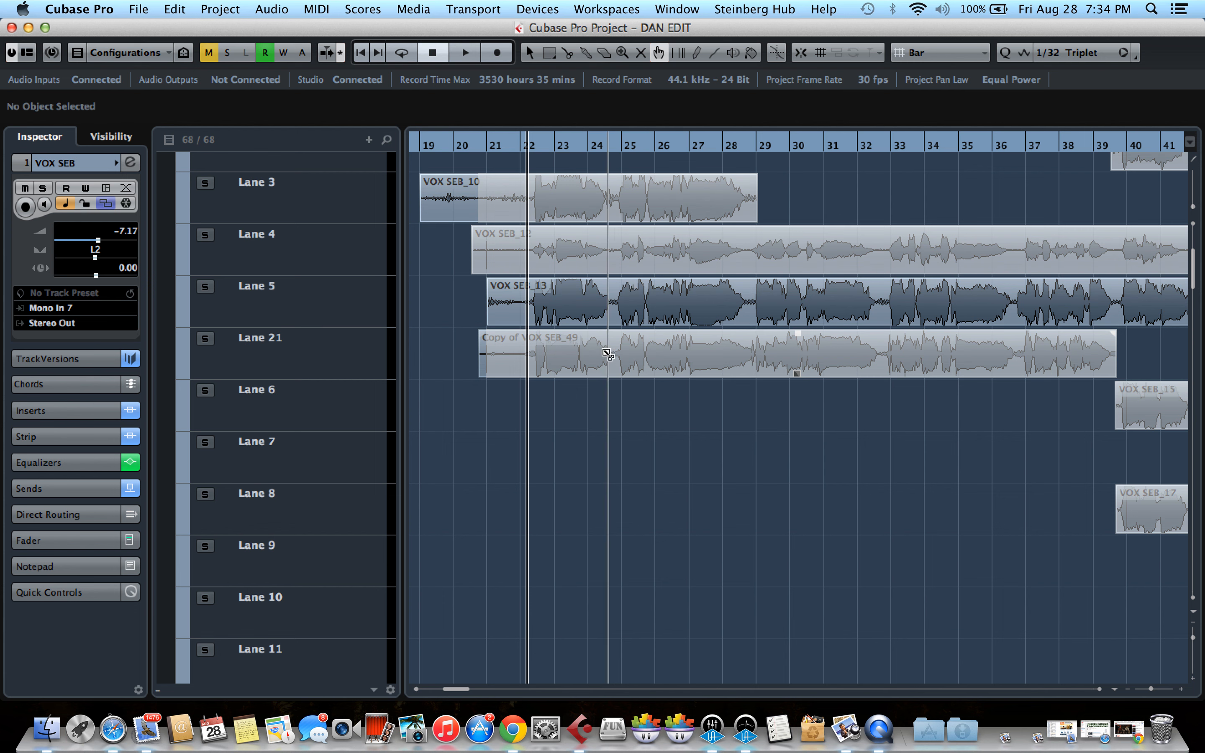
pyautogui.click(617, 363)
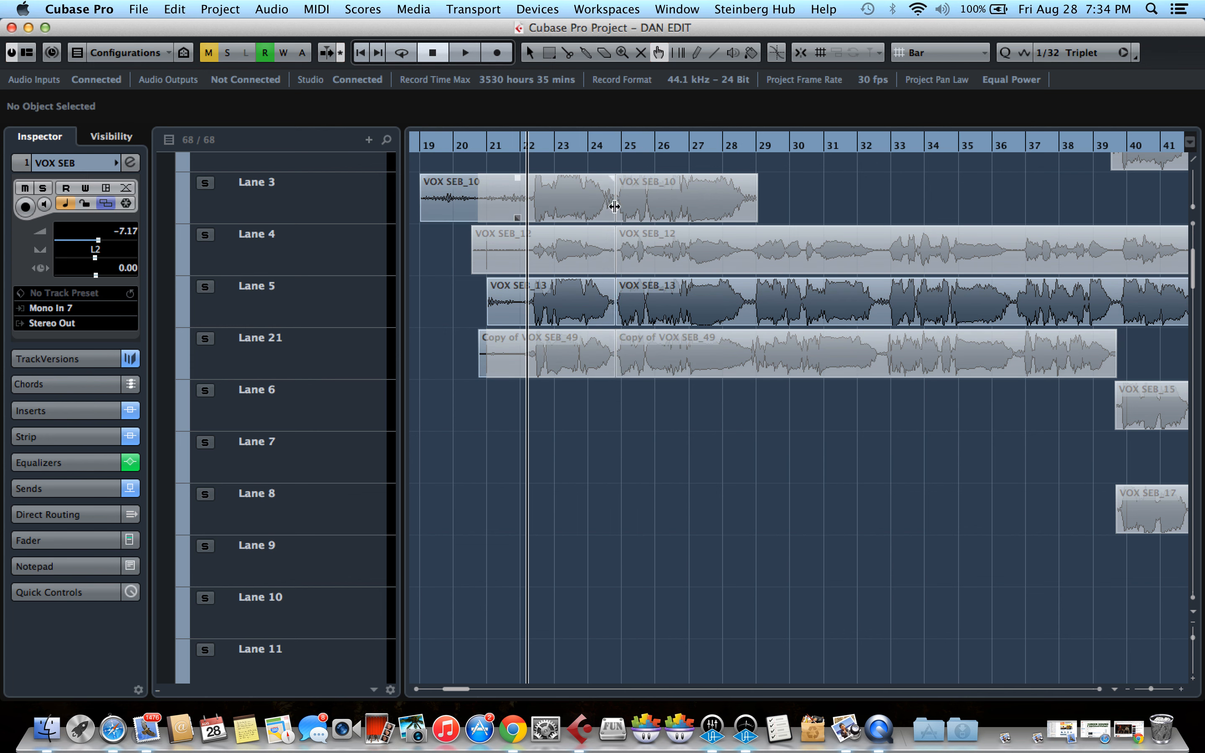
# Try the Lane 21, Lane 5, Lane 4 and Lane 3 takes in turn for the section after the split.
pyautogui.click(693, 370)
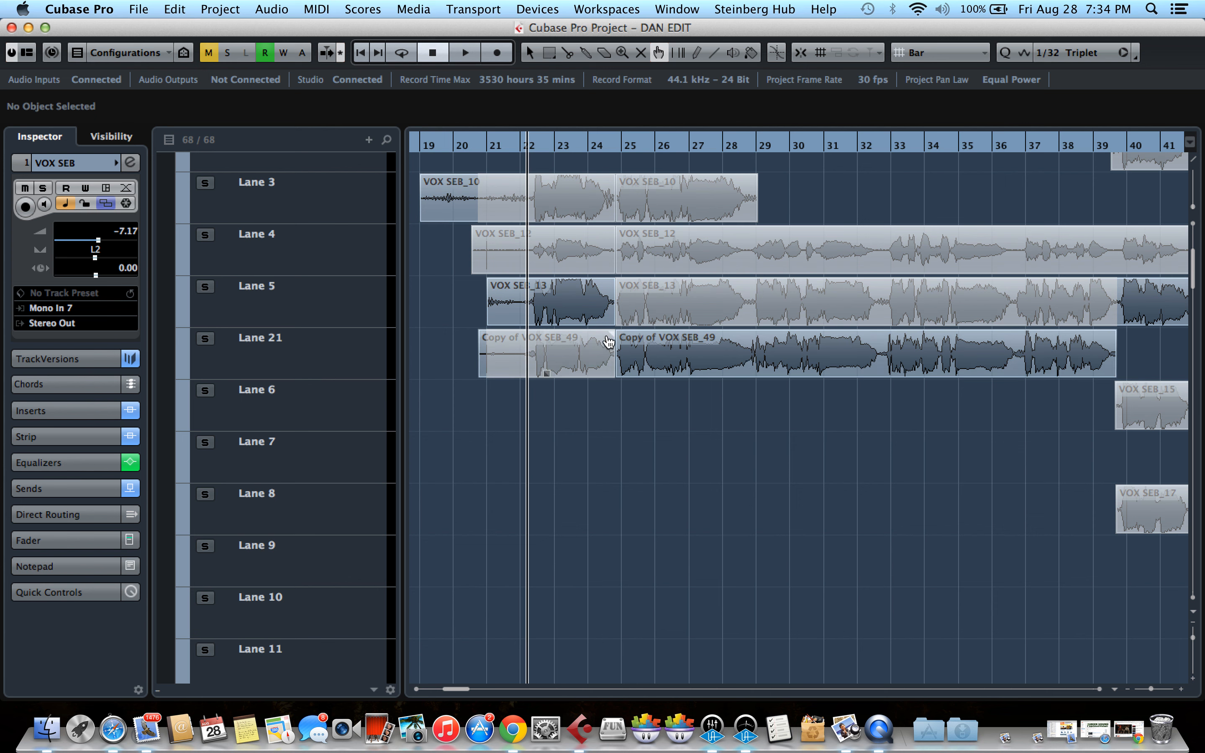
pyautogui.click(687, 299)
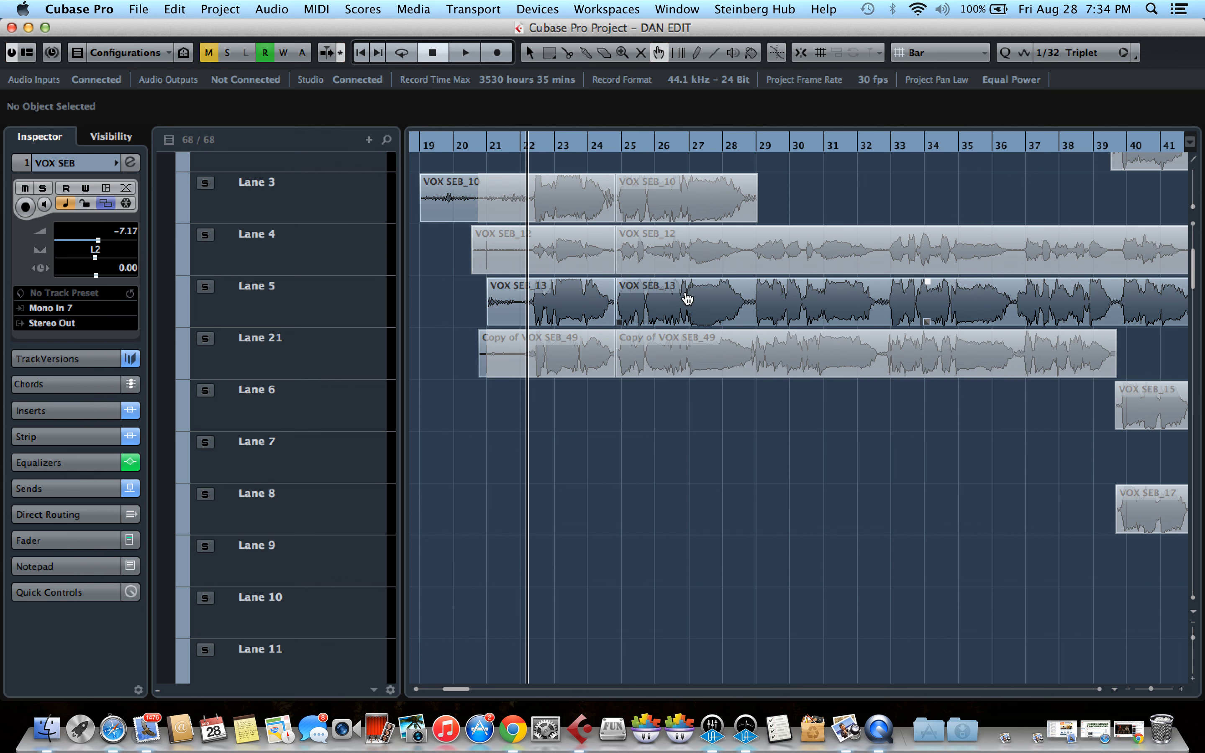
pyautogui.click(692, 254)
pyautogui.click(690, 209)
pyautogui.click(695, 248)
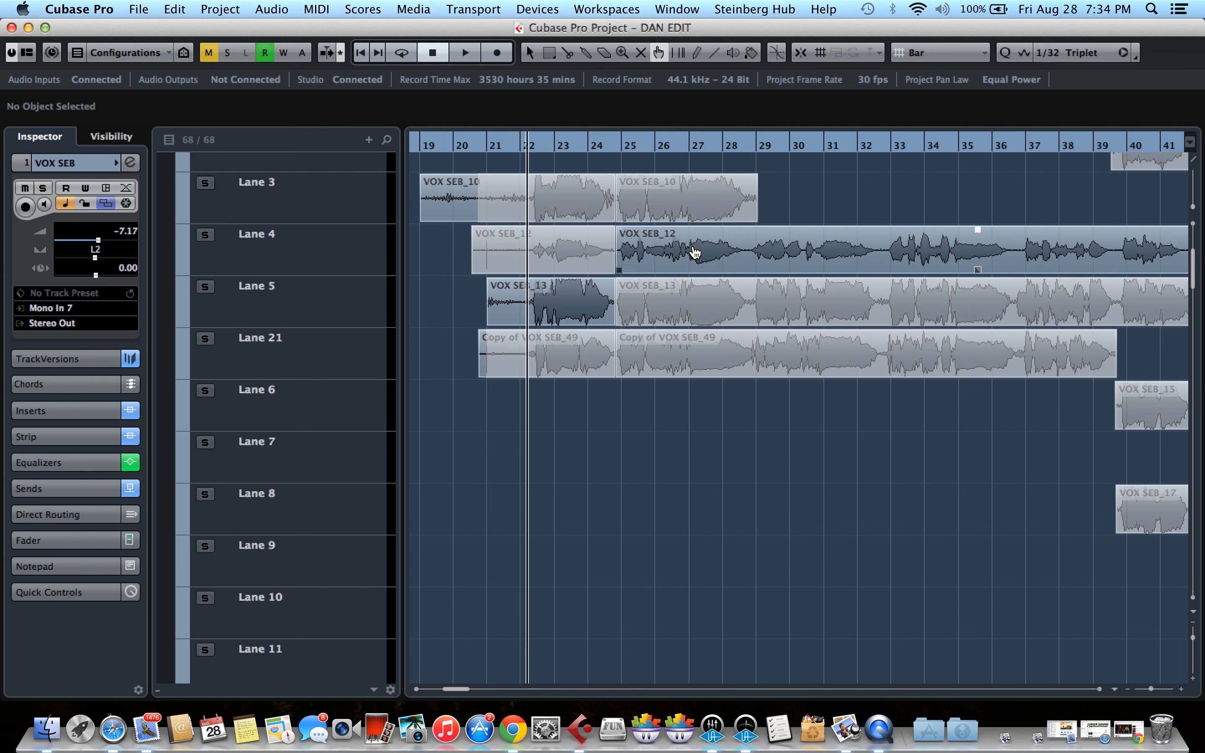
pyautogui.click(697, 314)
pyautogui.click(699, 348)
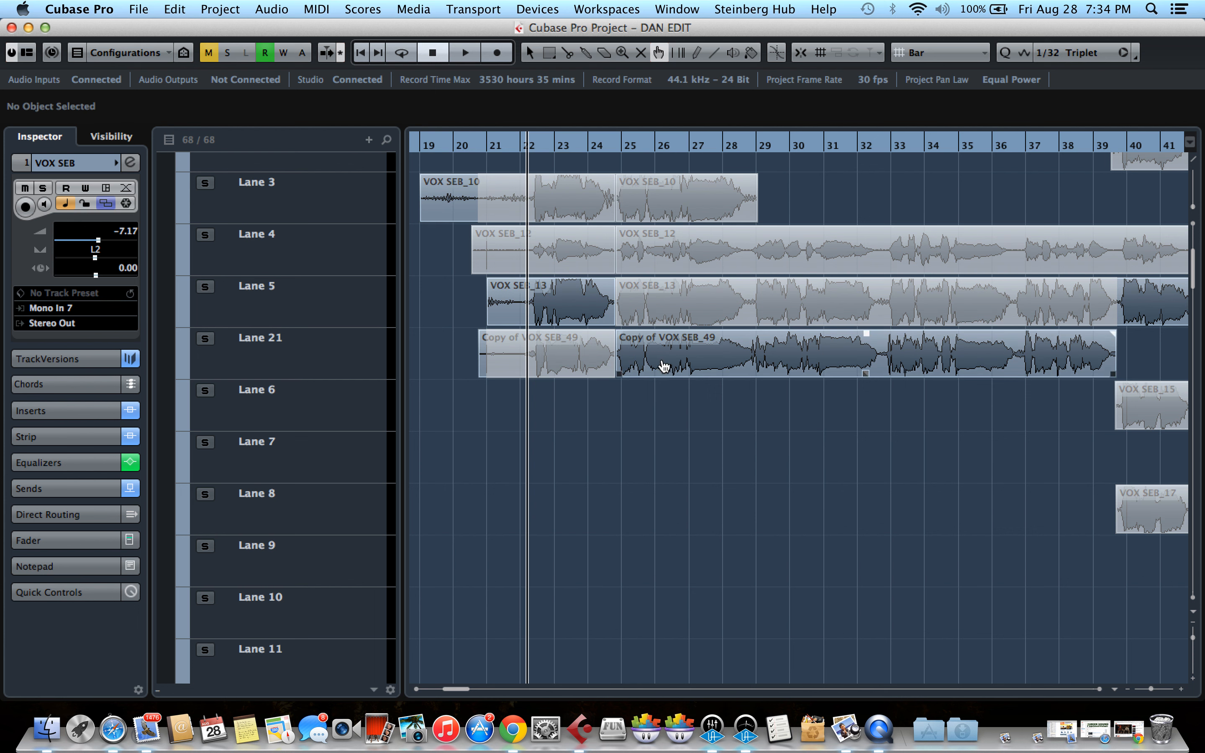
pyautogui.click(701, 321)
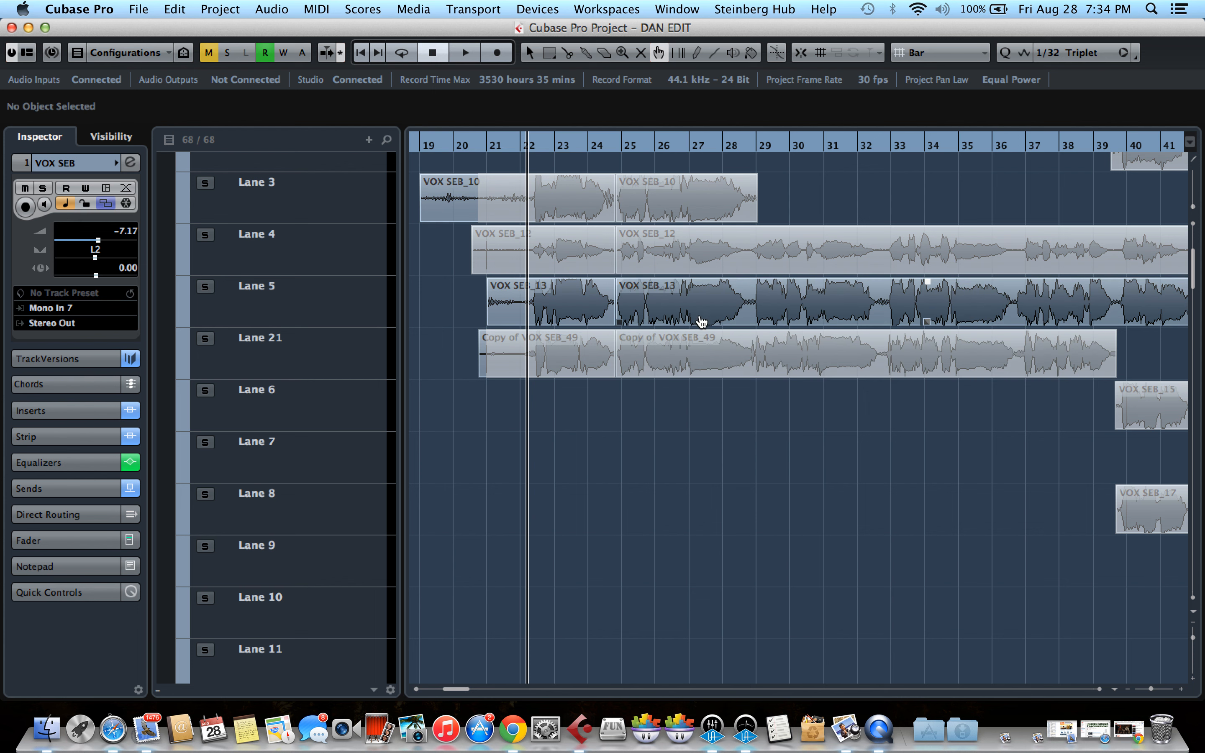
pyautogui.click(704, 250)
pyautogui.click(700, 205)
pyautogui.click(704, 256)
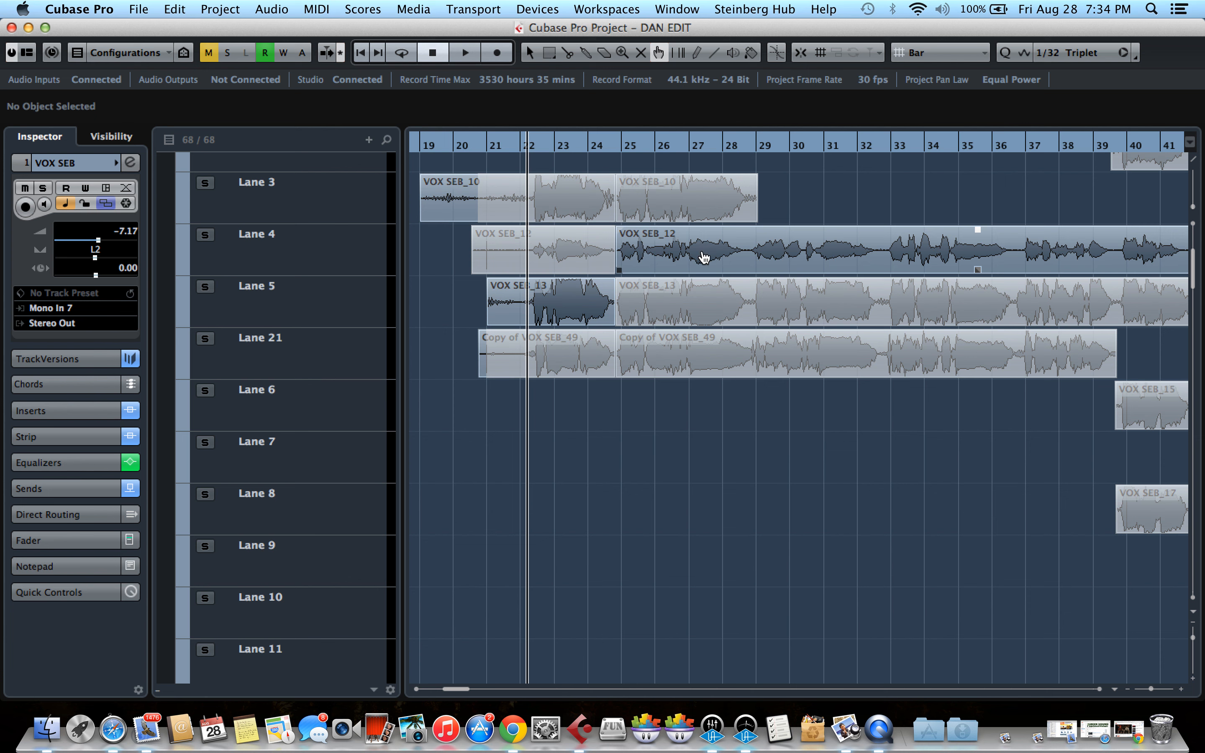
pyautogui.click(701, 313)
pyautogui.click(702, 355)
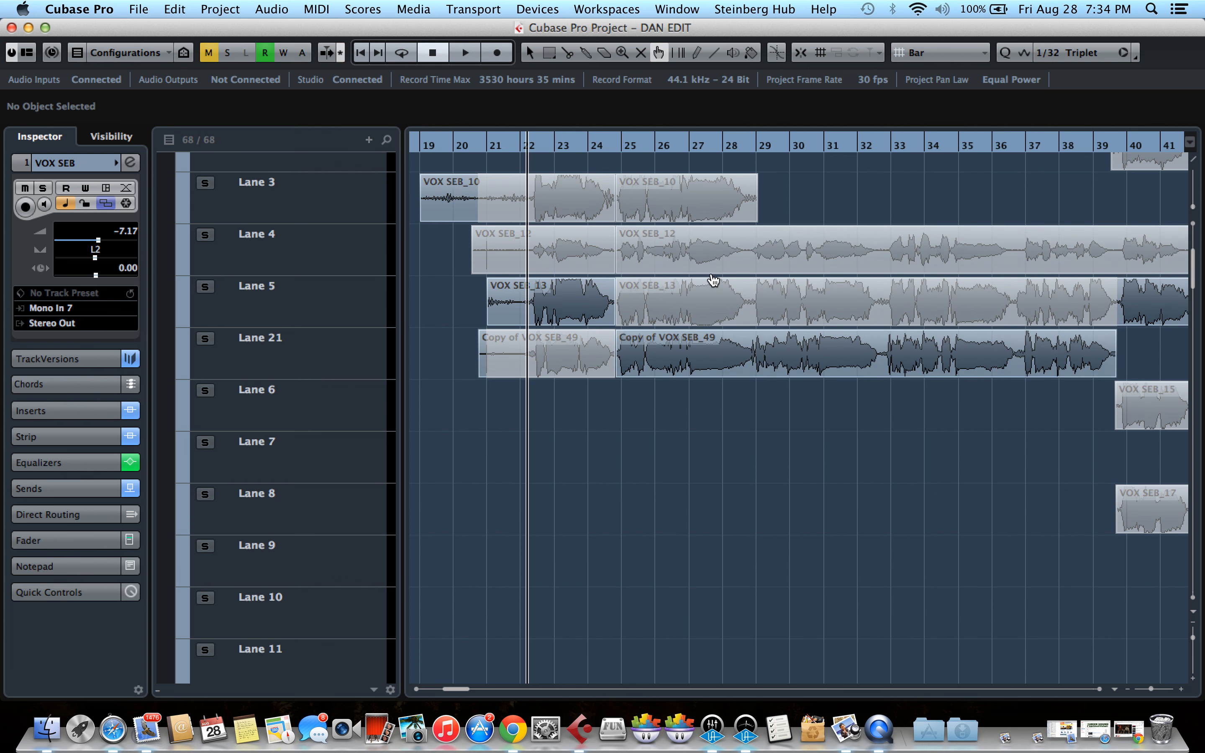
# Make the VOX SEB_12 take in Lane 4 active after the split and play the comp.
pyautogui.click(720, 251)
pyautogui.press('space')
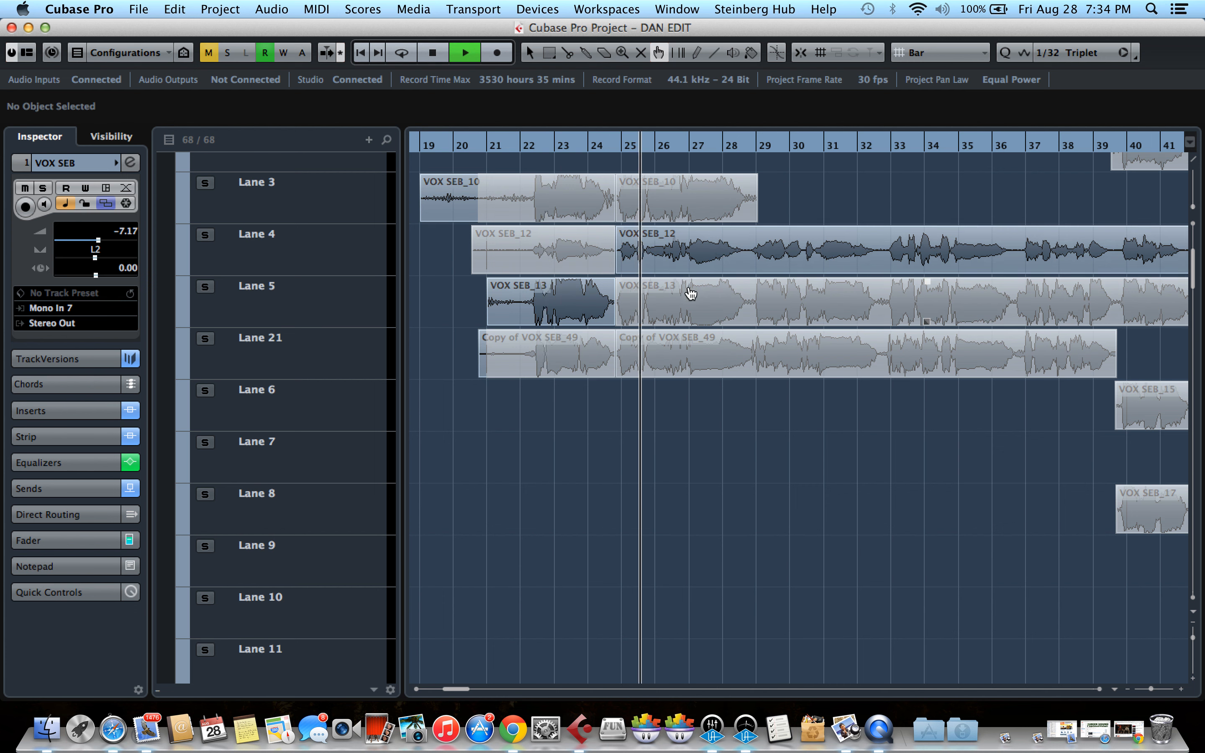
# Audition the Lane 5 VOX SEB_13 and Lane 21 Copy of VOX SEB_49 takes after the split just before bar 25.
pyautogui.press('space')
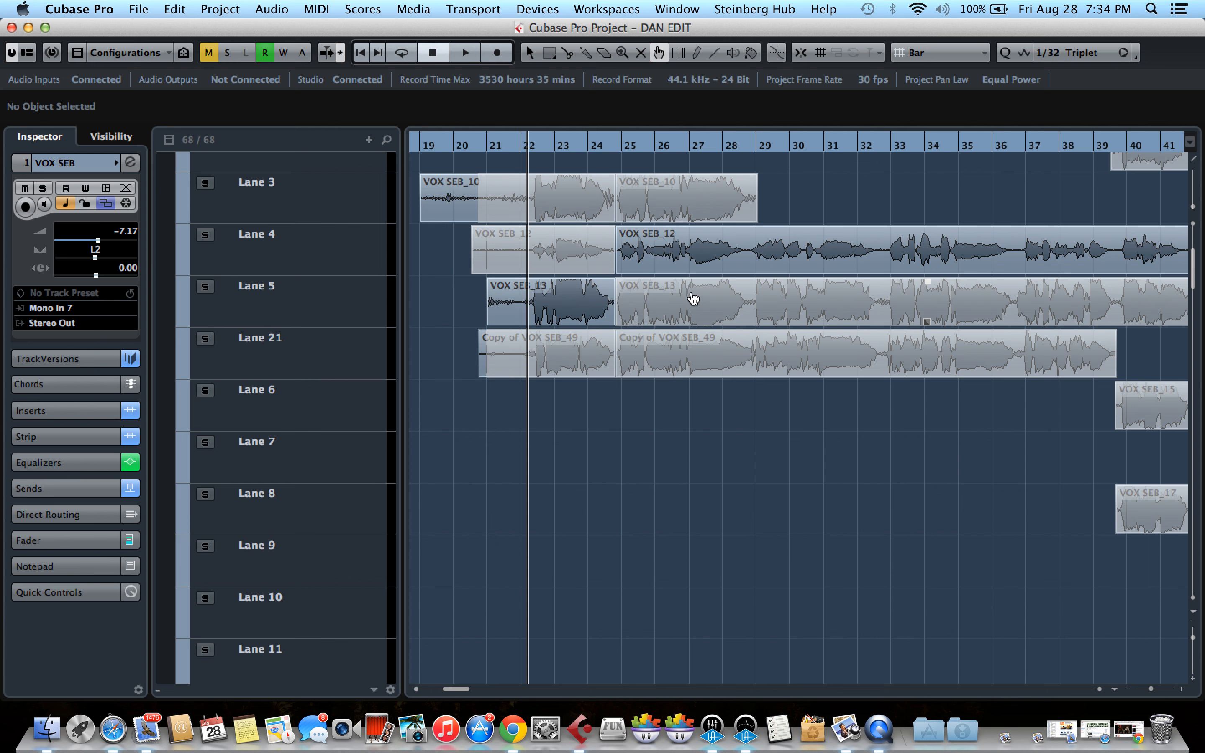
pyautogui.click(696, 309)
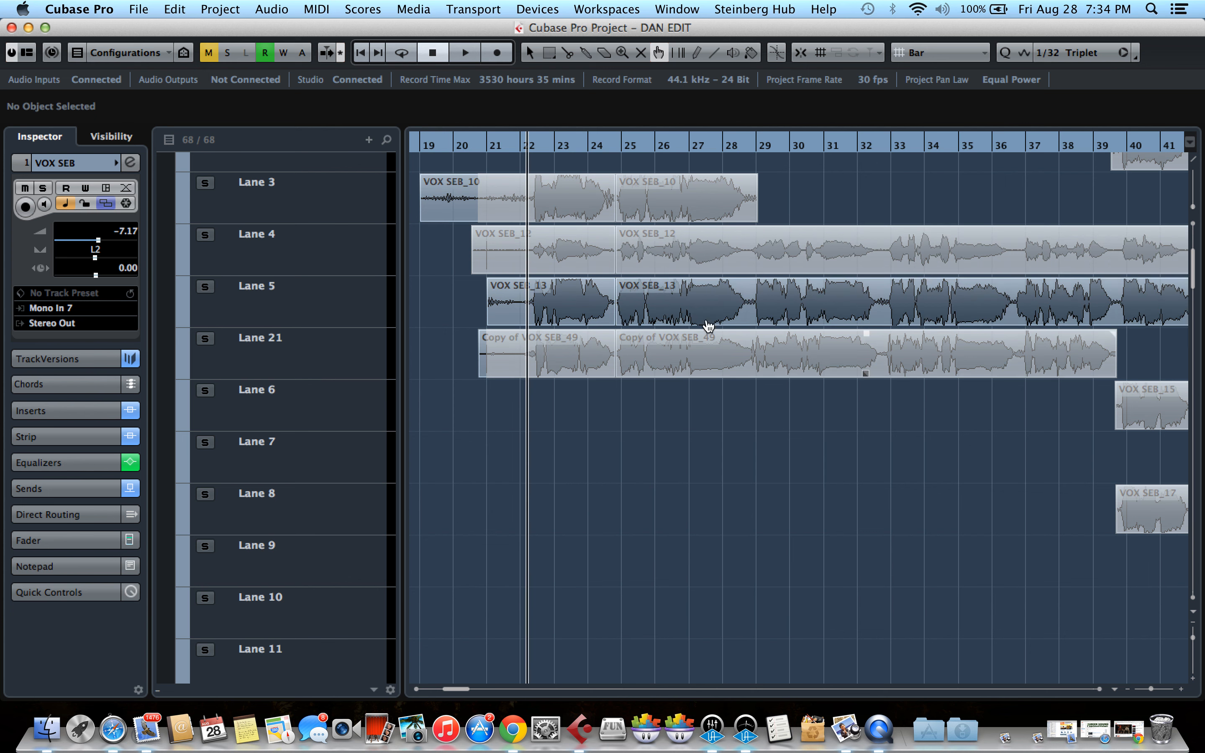
pyautogui.press('space')
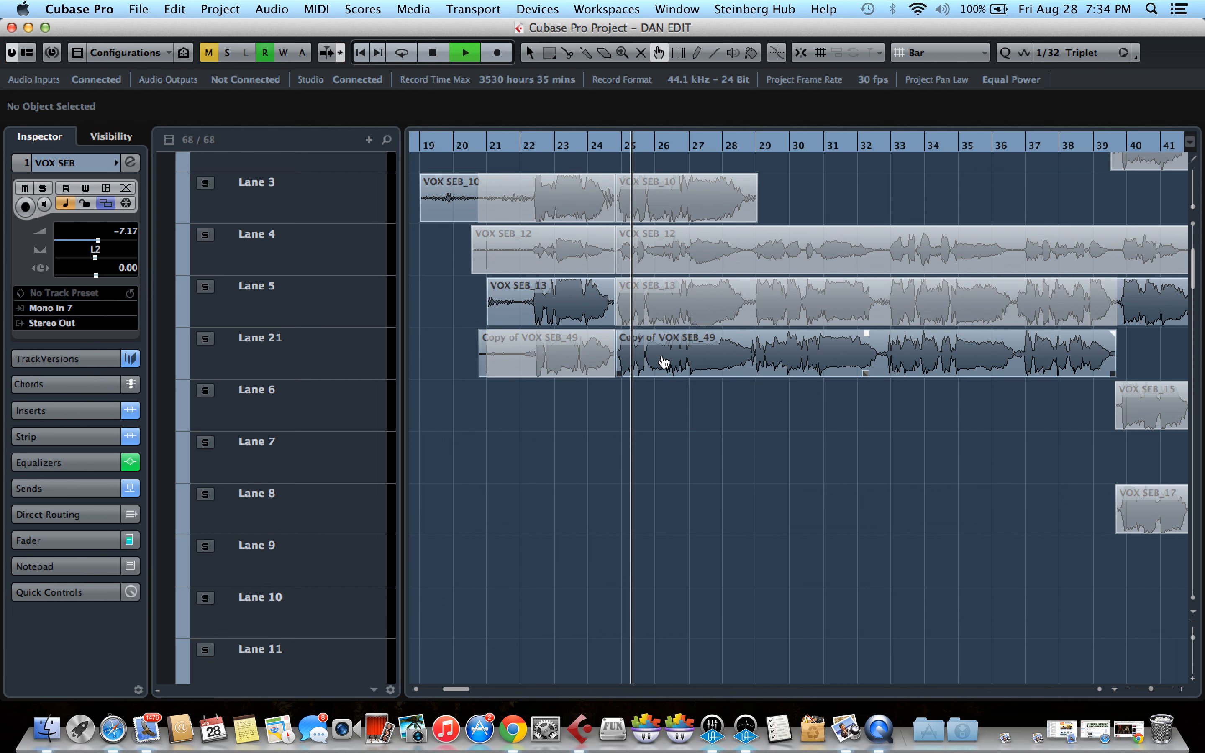
pyautogui.click(706, 346)
pyautogui.click(732, 316)
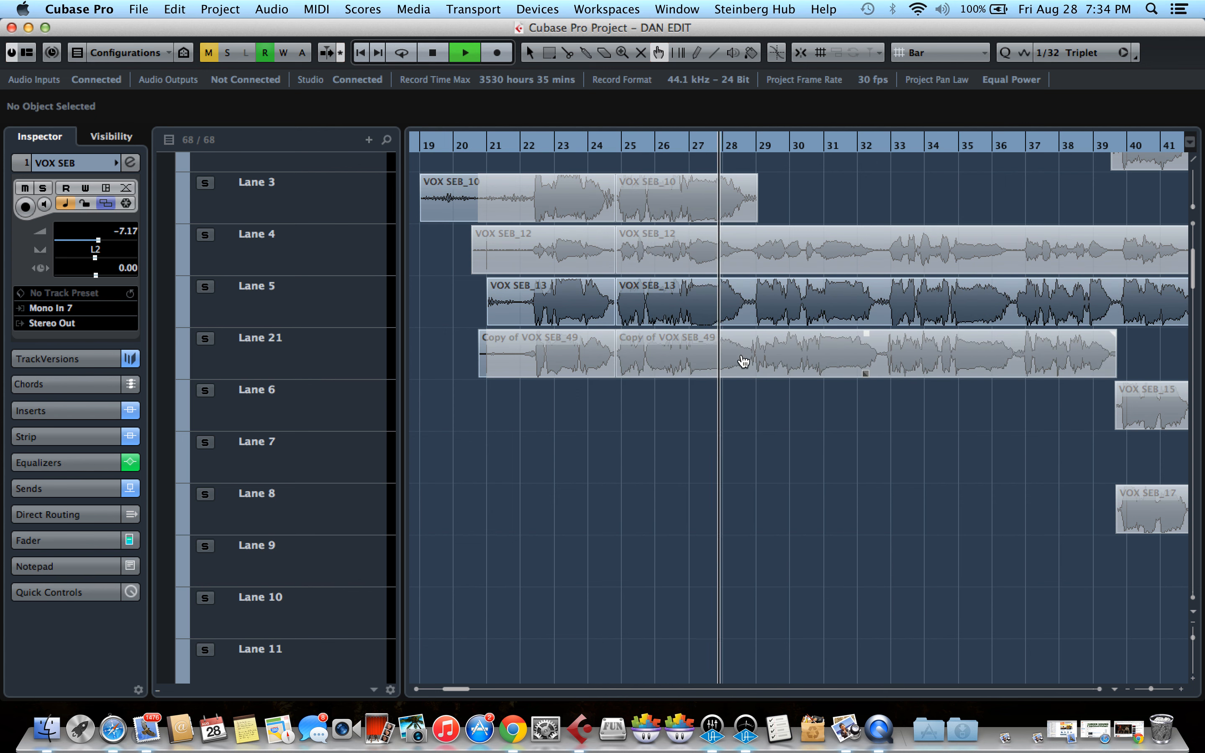
pyautogui.press('space')
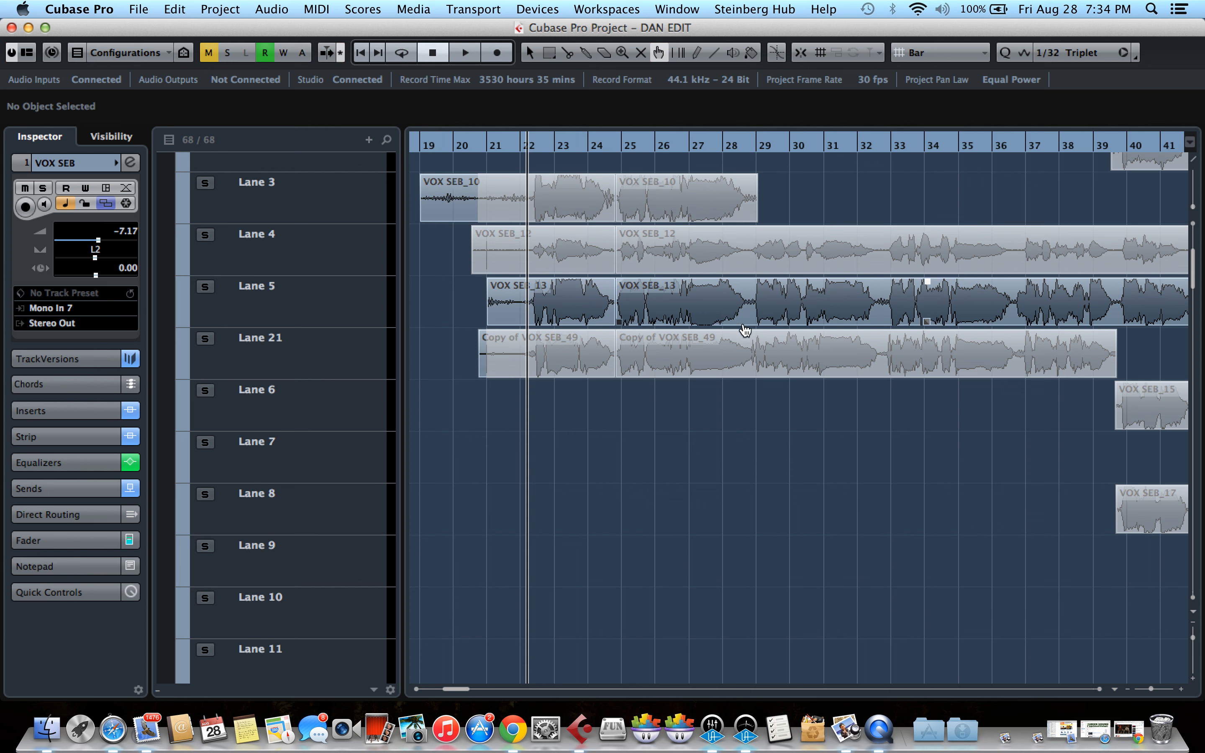
# Make the Copy of VOX SEB_49 take in Lane 21 active from the bar 25 split and split all lanes just before bar 29.
pyautogui.click(686, 353)
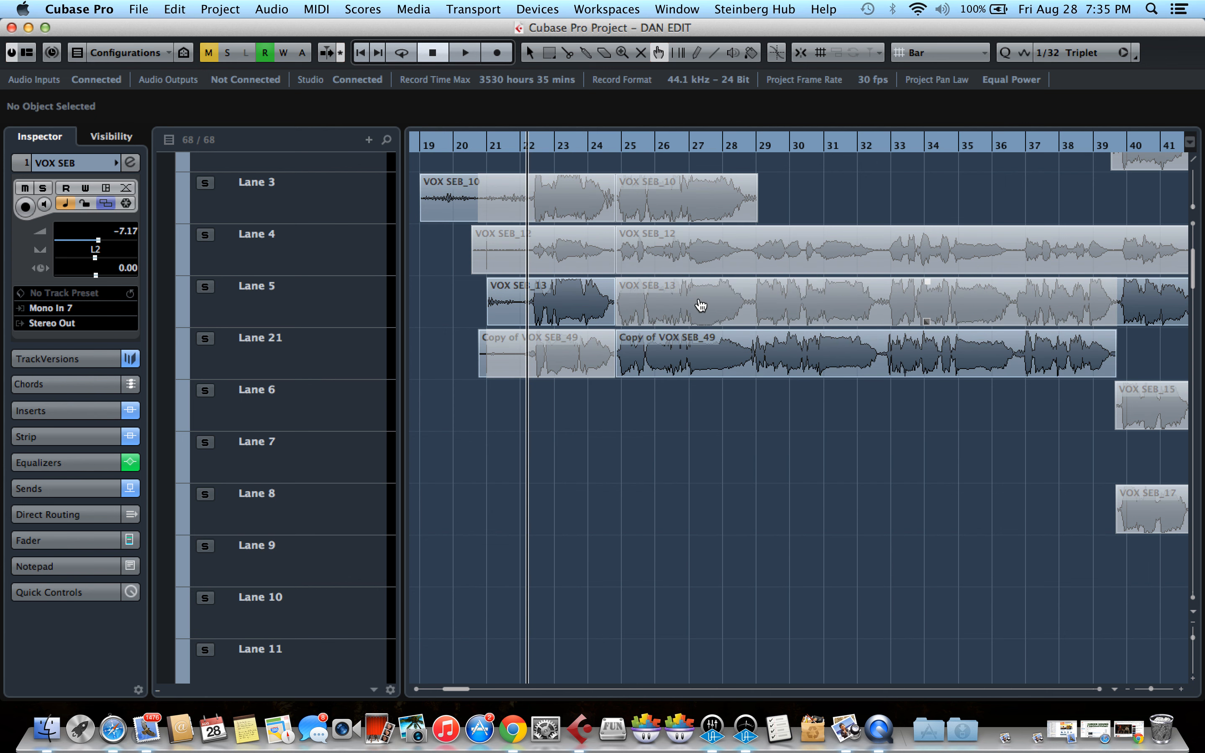
pyautogui.click(702, 305)
pyautogui.click(700, 352)
pyautogui.click(708, 316)
pyautogui.click(725, 366)
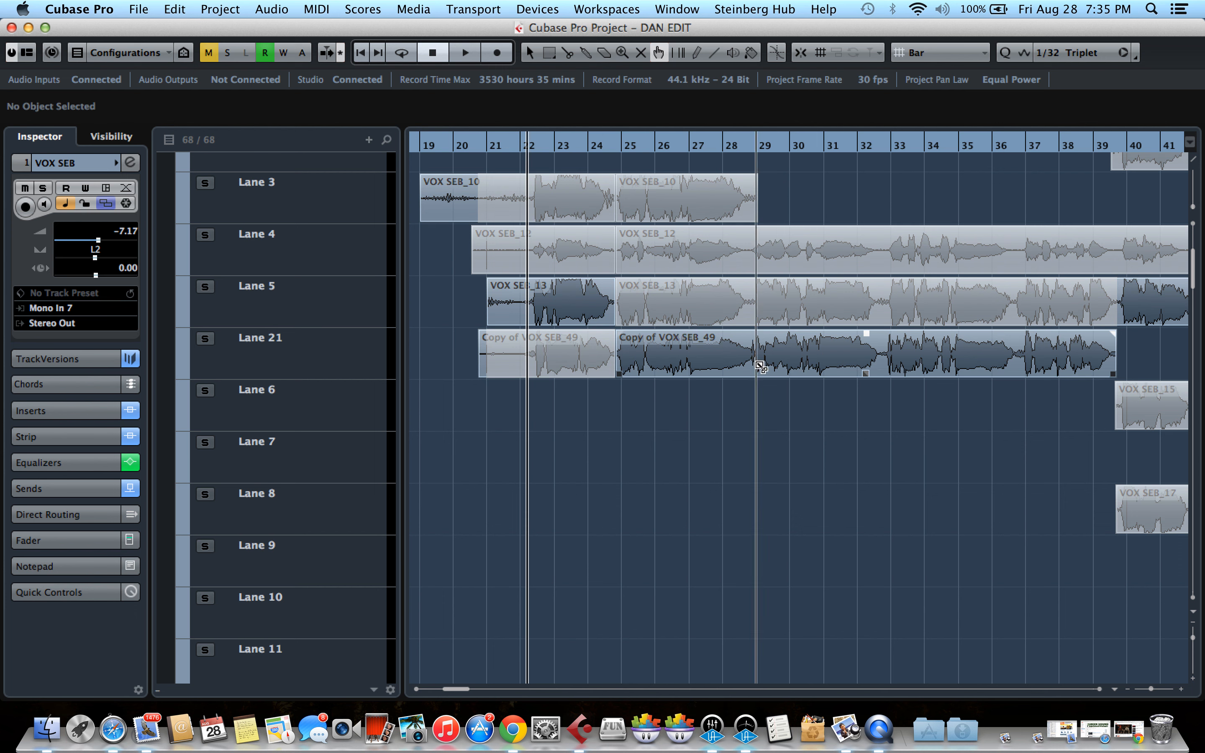
pyautogui.click(751, 360)
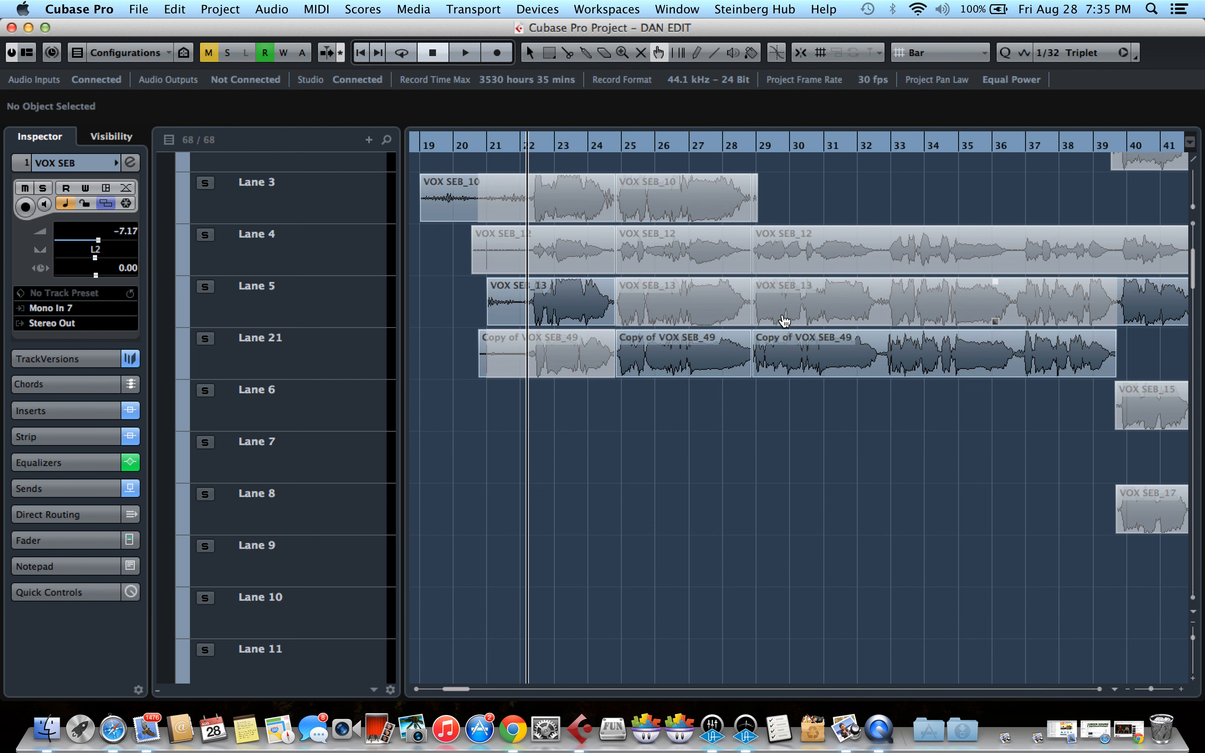
# Make the VOX SEB_13 take in Lane 5 active after the bar 29 split and play it back from bar 29.
pyautogui.click(749, 142)
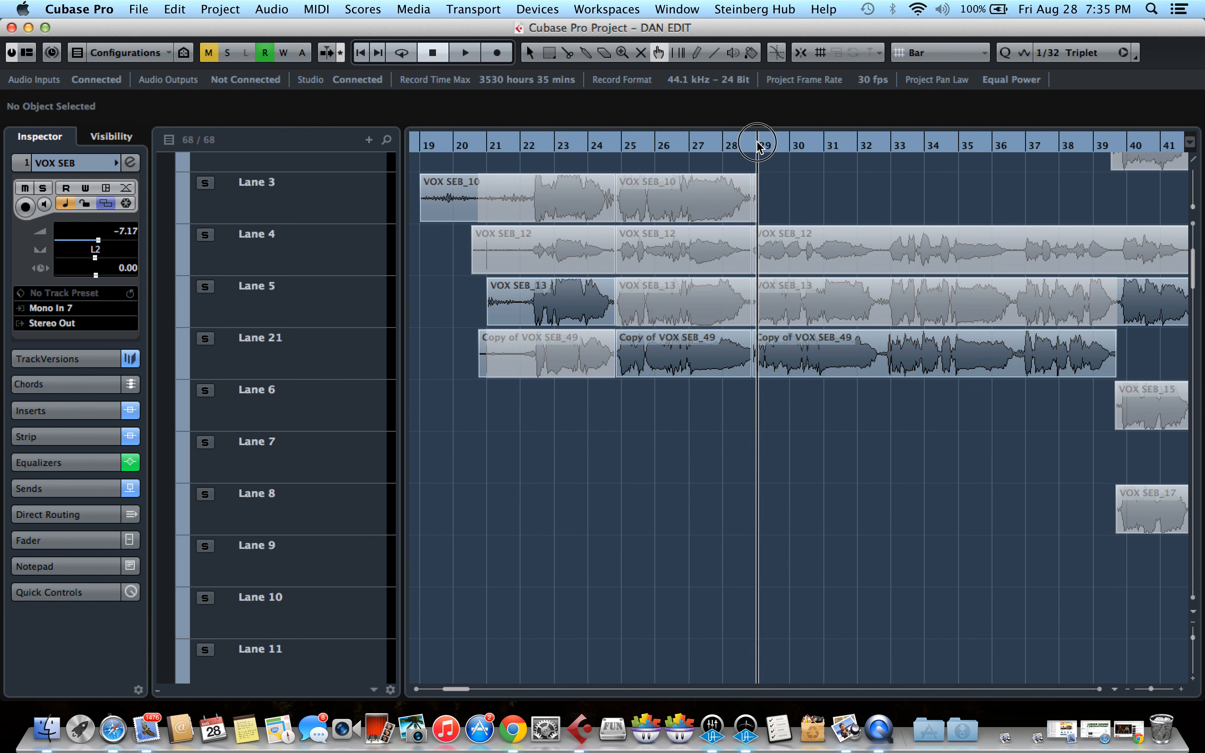
pyautogui.click(801, 297)
pyautogui.press('space')
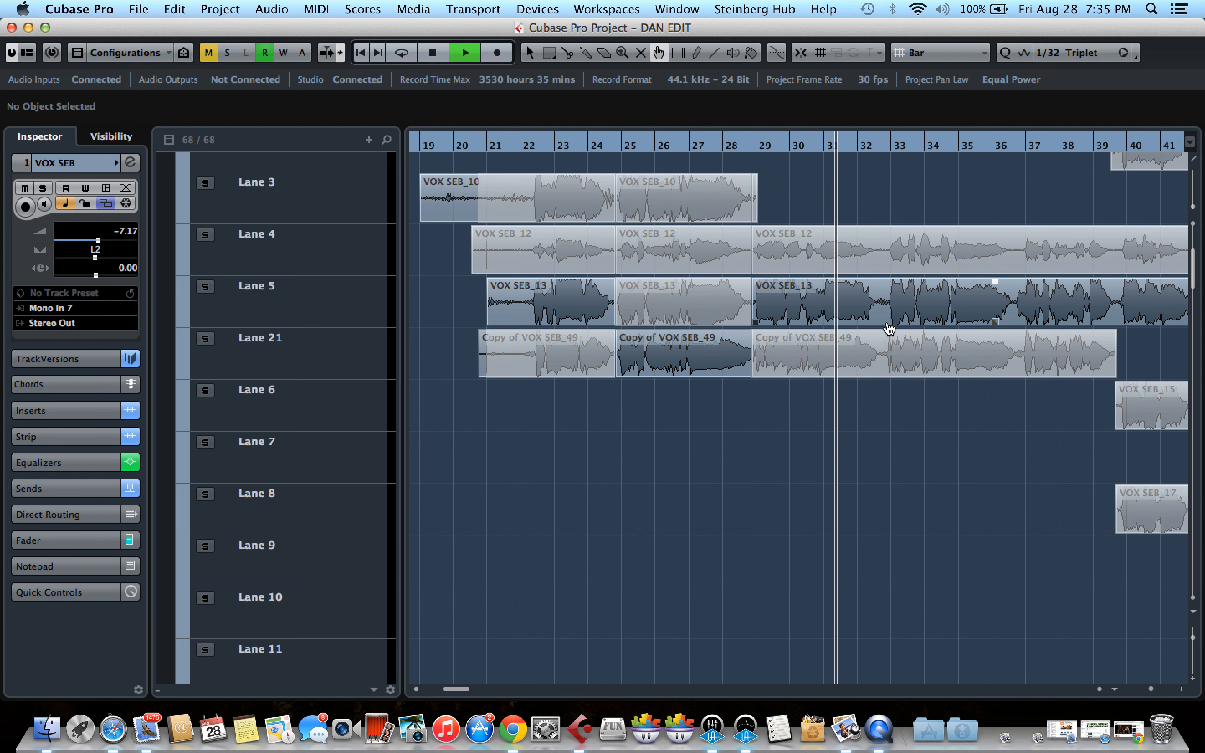
pyautogui.press('space')
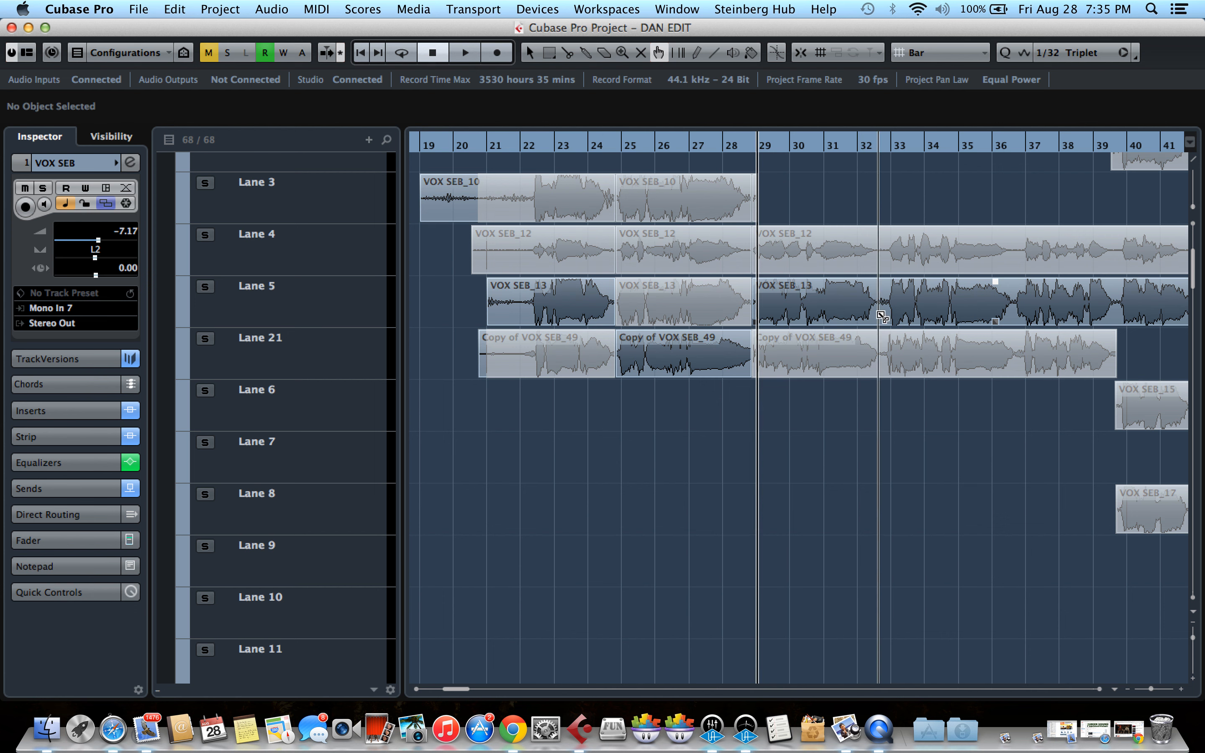
# Split all lanes in the gap just before bar 33 and make the Copy of VOX SEB_49 take in Lane 21 active after it.
pyautogui.keyDown('alt'); pyautogui.click(877, 313); pyautogui.keyUp('alt')
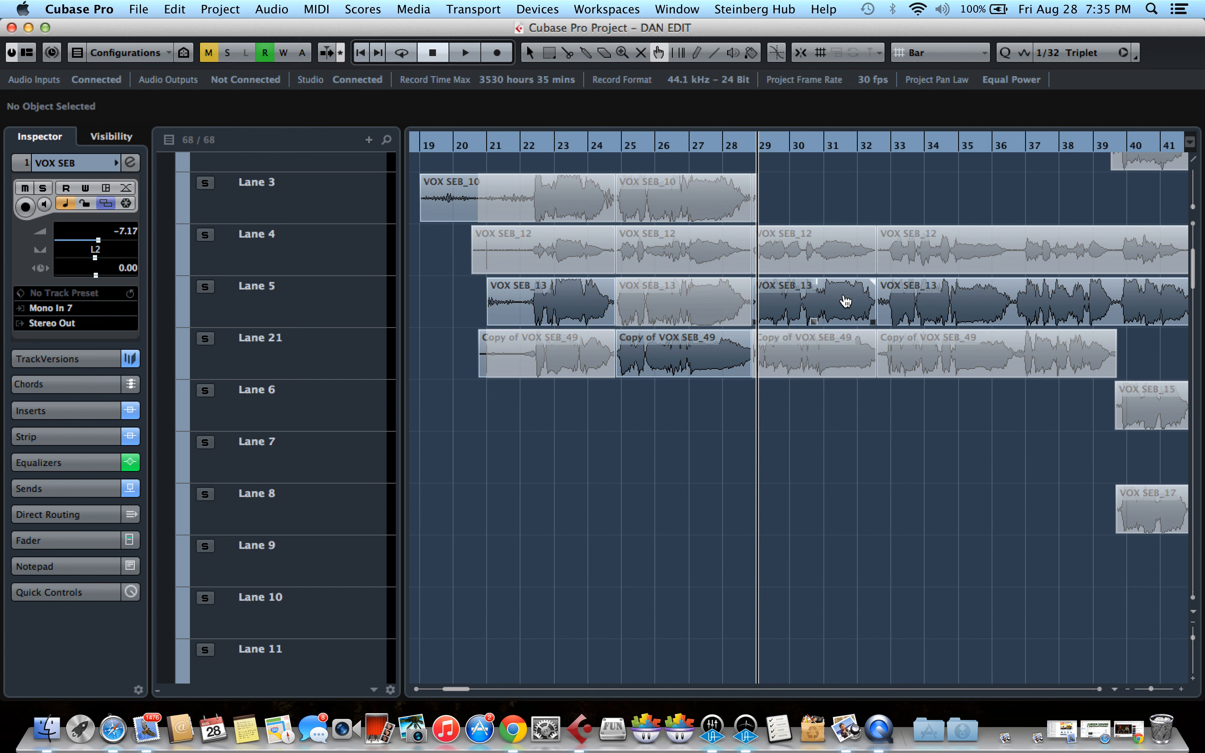
pyautogui.click(927, 366)
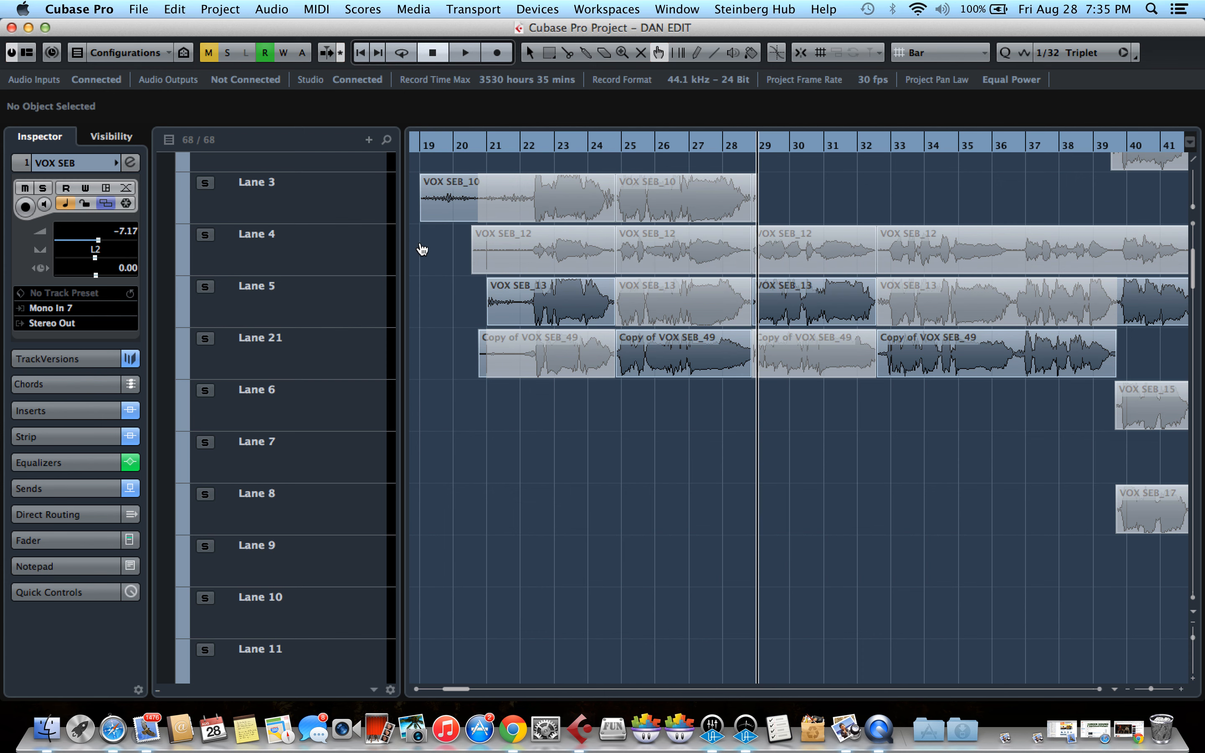
# Hide the VOX SEB lanes and crossfade the four comped VOX SEB_13 and Copy of VOX SEB_49 events between bars 21 and 40.
pyautogui.click(106, 203)
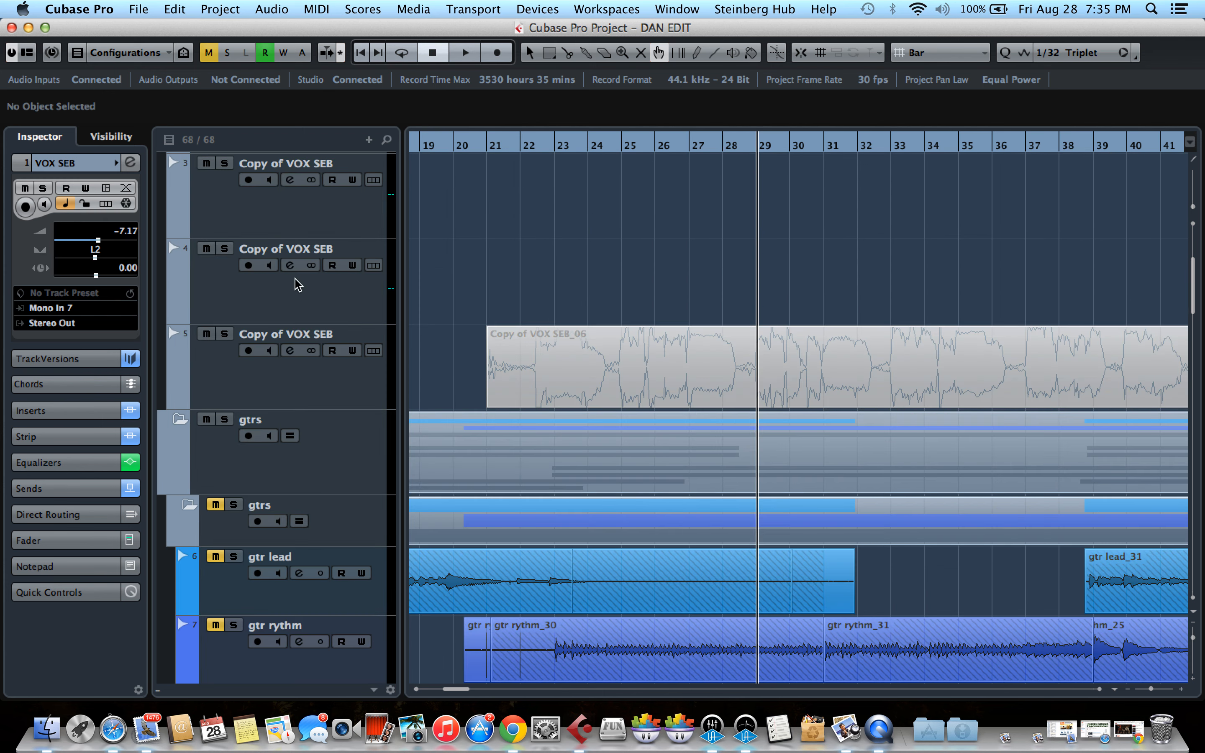
pyautogui.scroll(3, 304, 288)
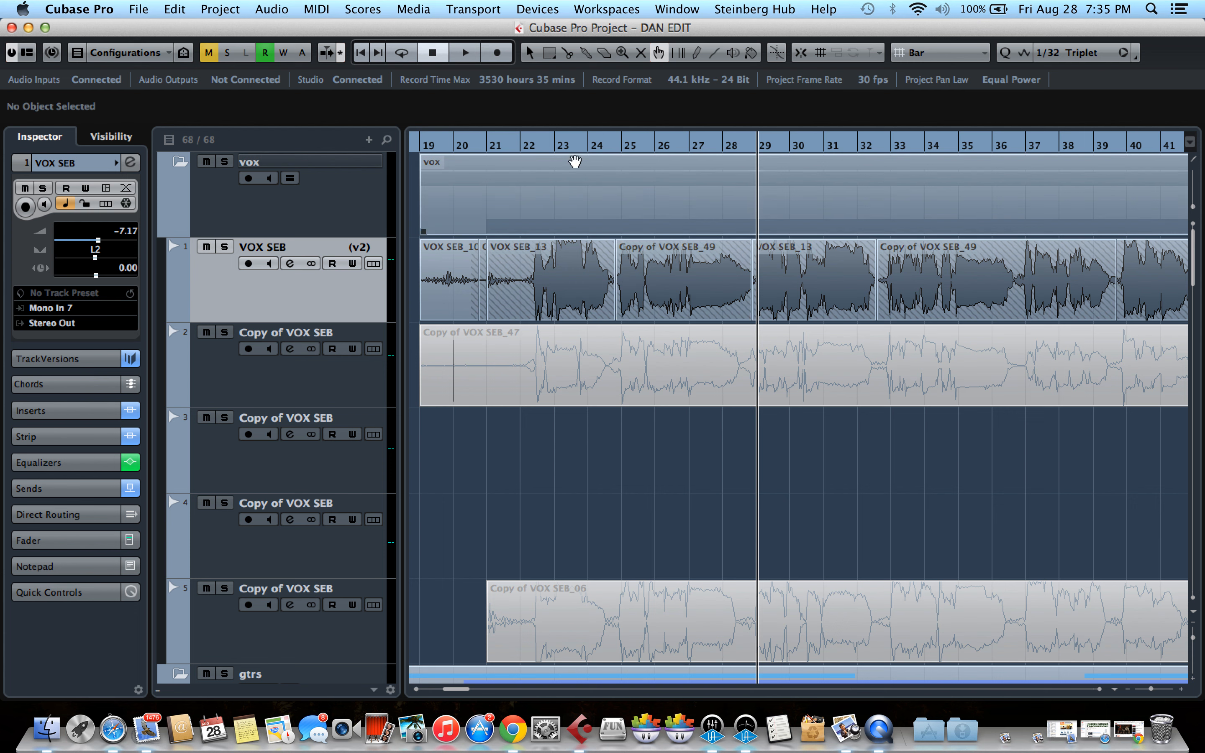
pyautogui.click(531, 56)
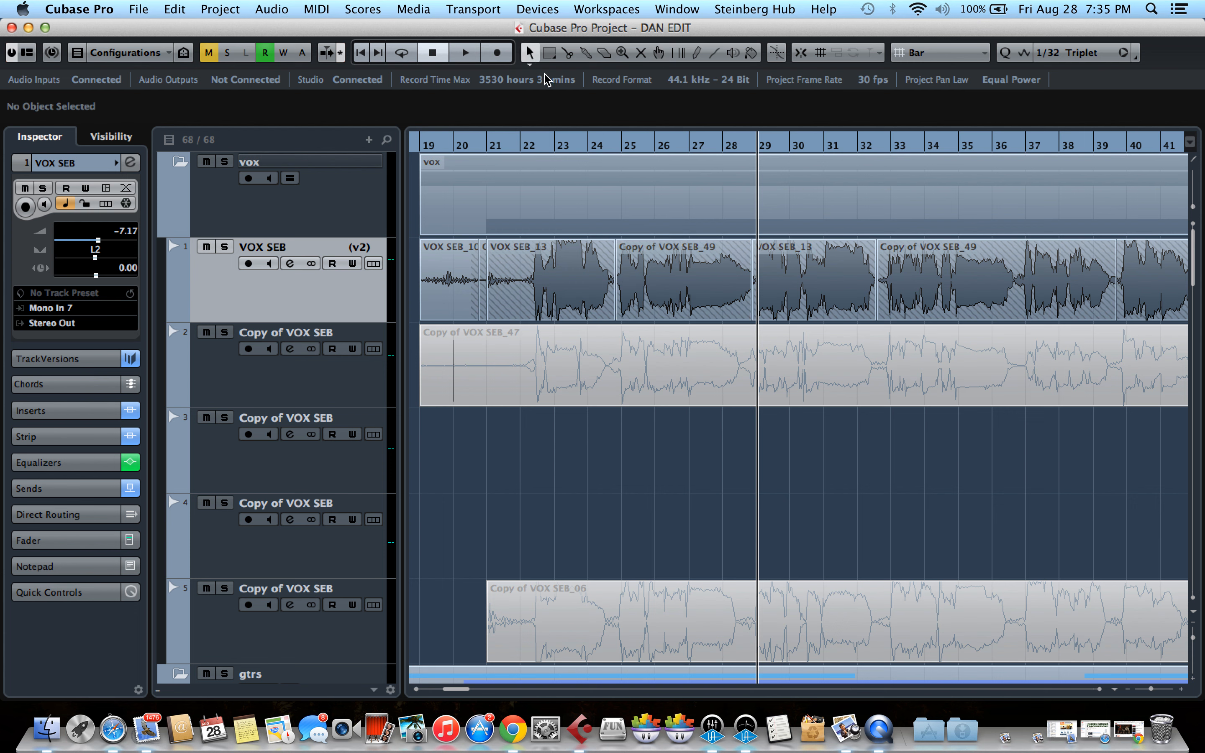
pyautogui.click(587, 271)
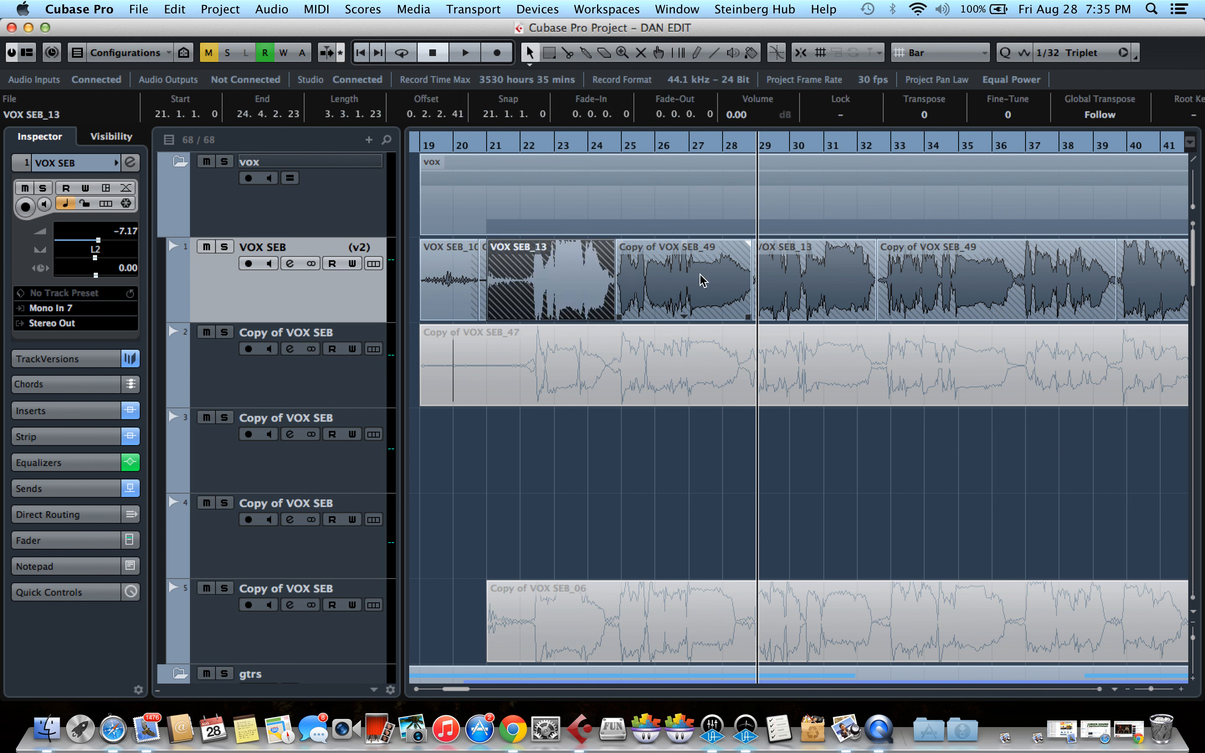
pyautogui.keyDown('shift'); pyautogui.click(698, 284); pyautogui.keyUp('shift')
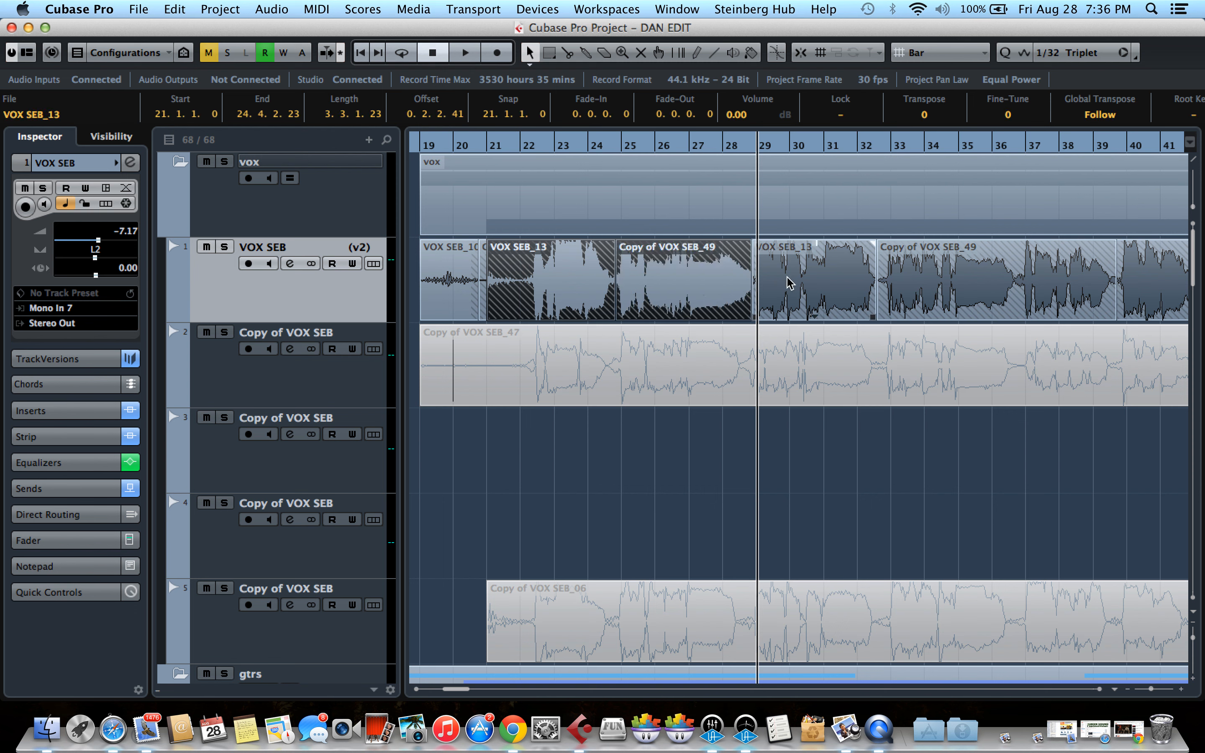
pyautogui.keyDown('shift'); pyautogui.click(789, 280); pyautogui.keyUp('shift')
pyautogui.keyDown('shift'); pyautogui.click(916, 277); pyautogui.keyUp('shift')
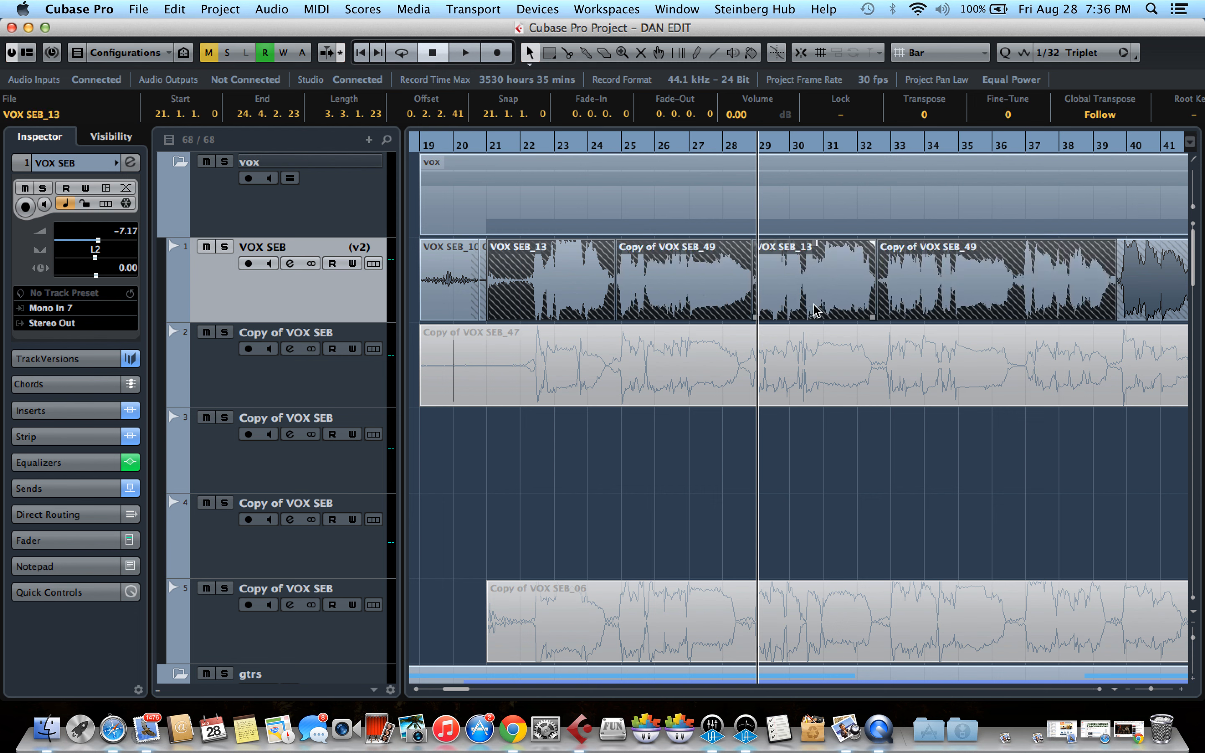
pyautogui.press('x')
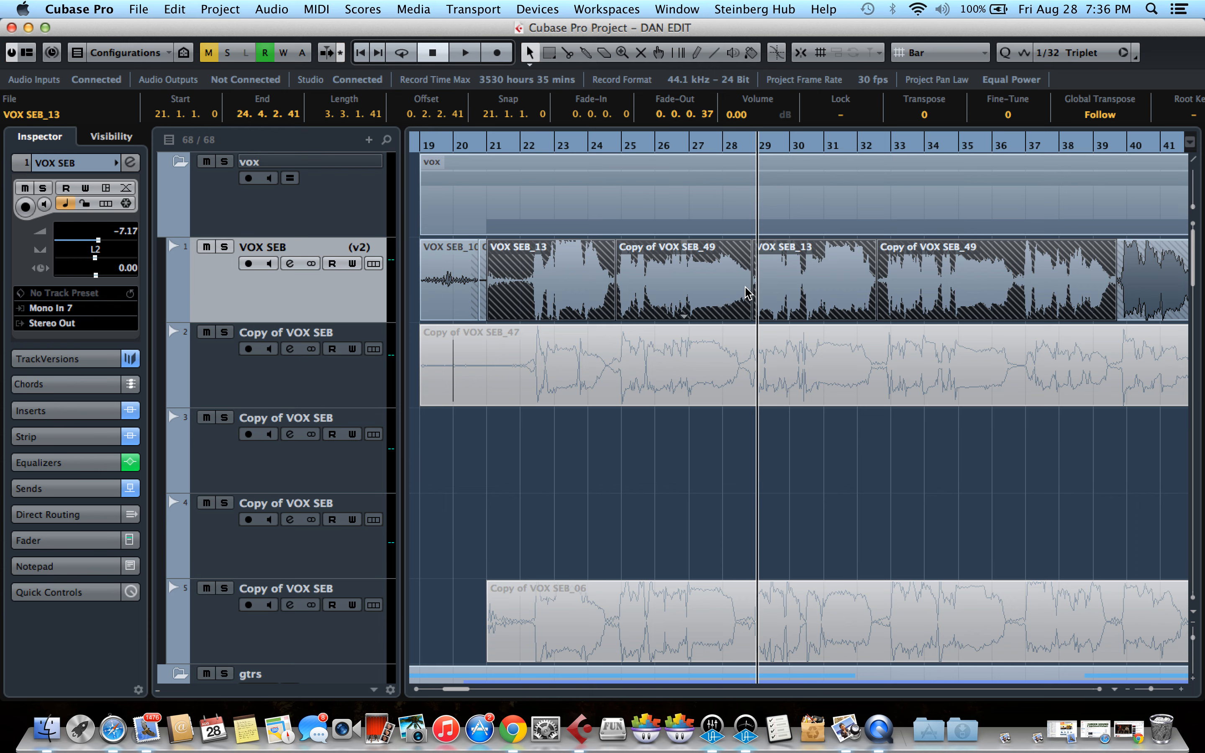
# Inspect the crossfade just before bar 29 on the VOX SEB track and play the comp from about bar 22.
pyautogui.scroll(10, 747, 293)
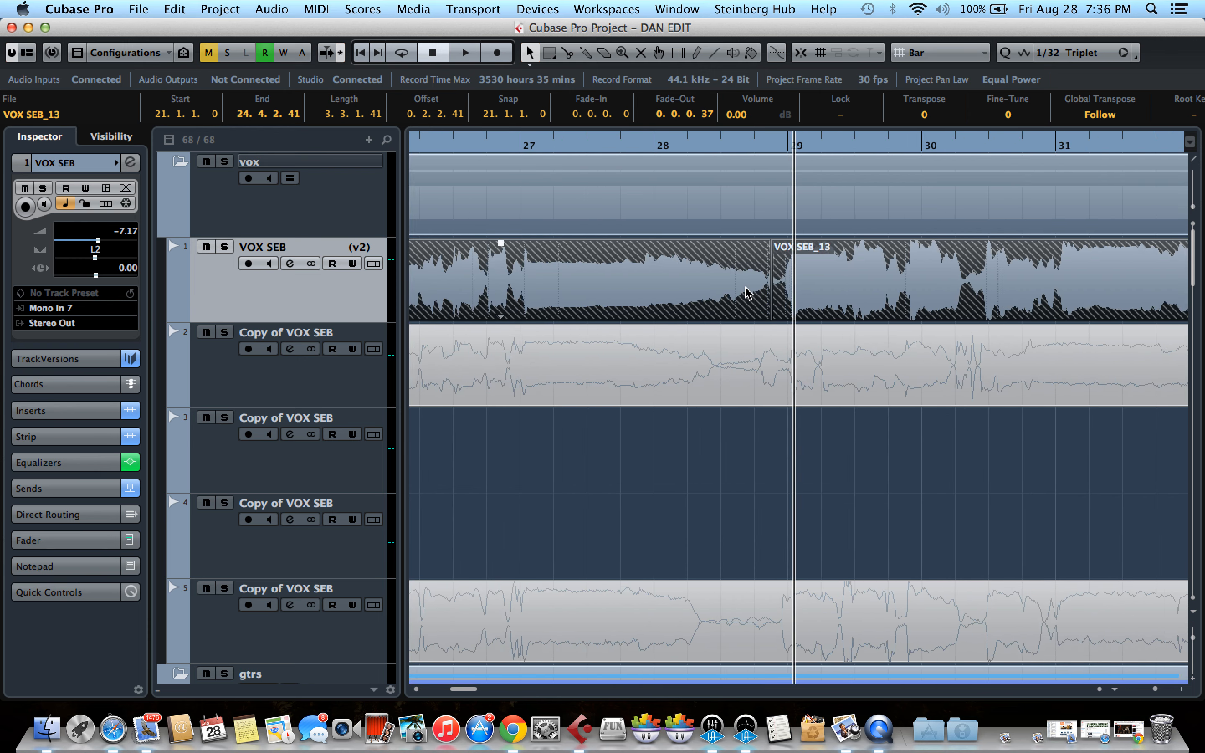
pyautogui.scroll(-10, 871, 291)
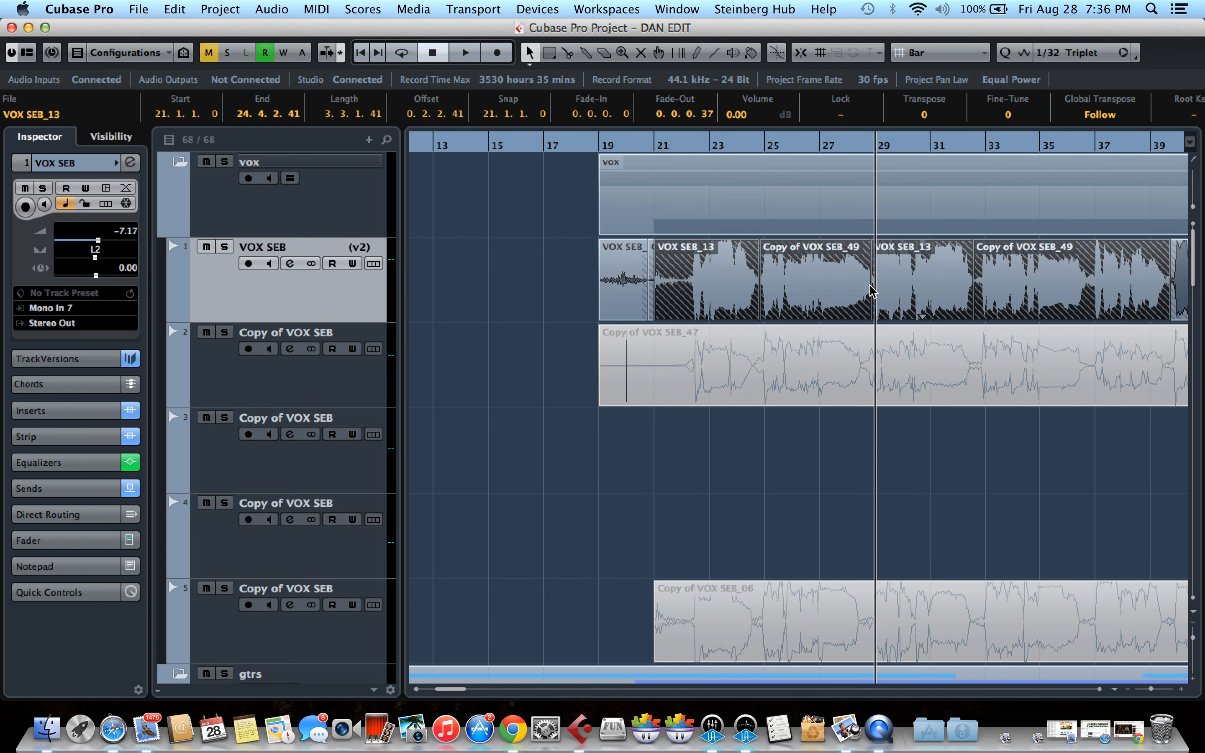
pyautogui.click(680, 149)
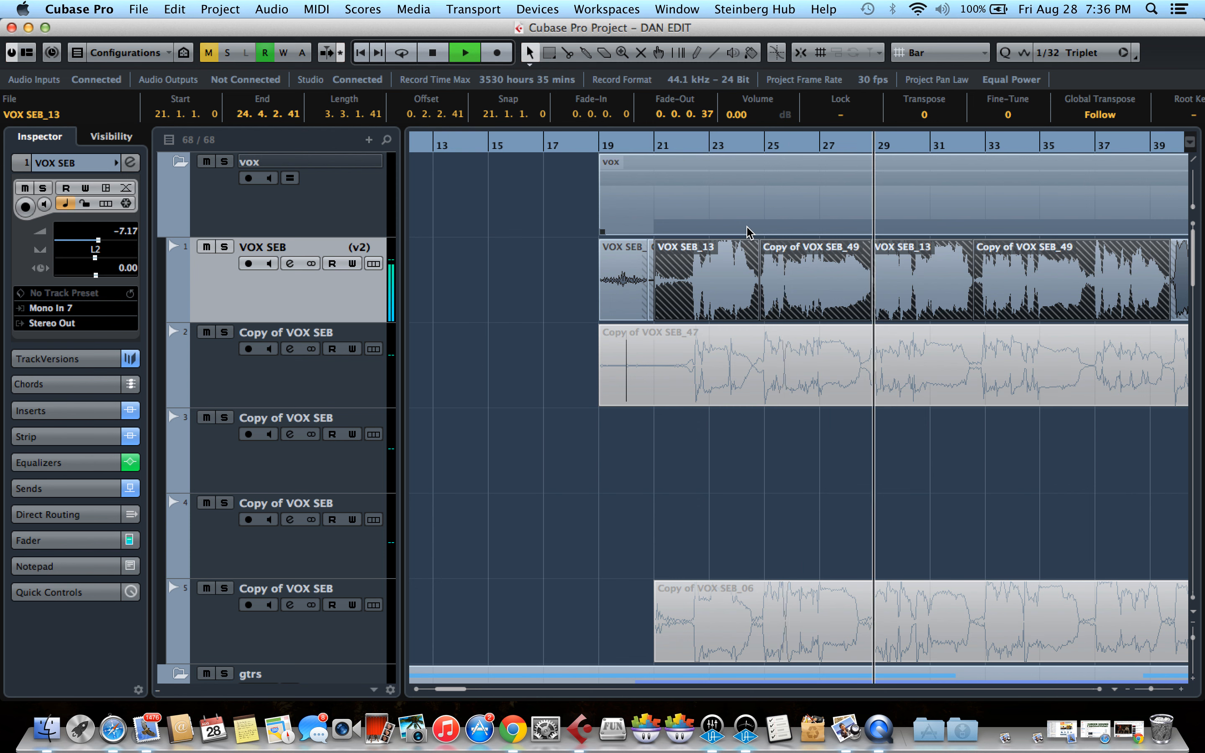
pyautogui.press('space')
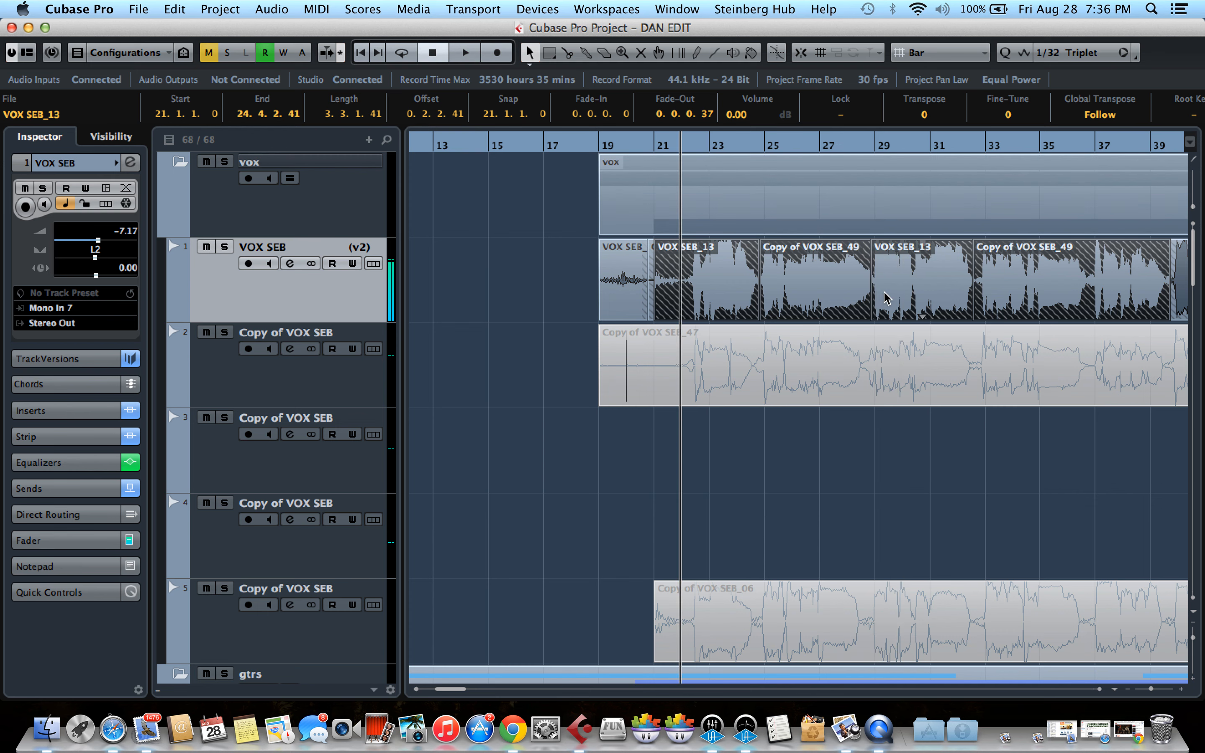
# Move the crossfade just before bar 29 earlier so the VOX SEB_13 event starts at 28.4.1.115.
pyautogui.scroll(10, 877, 306)
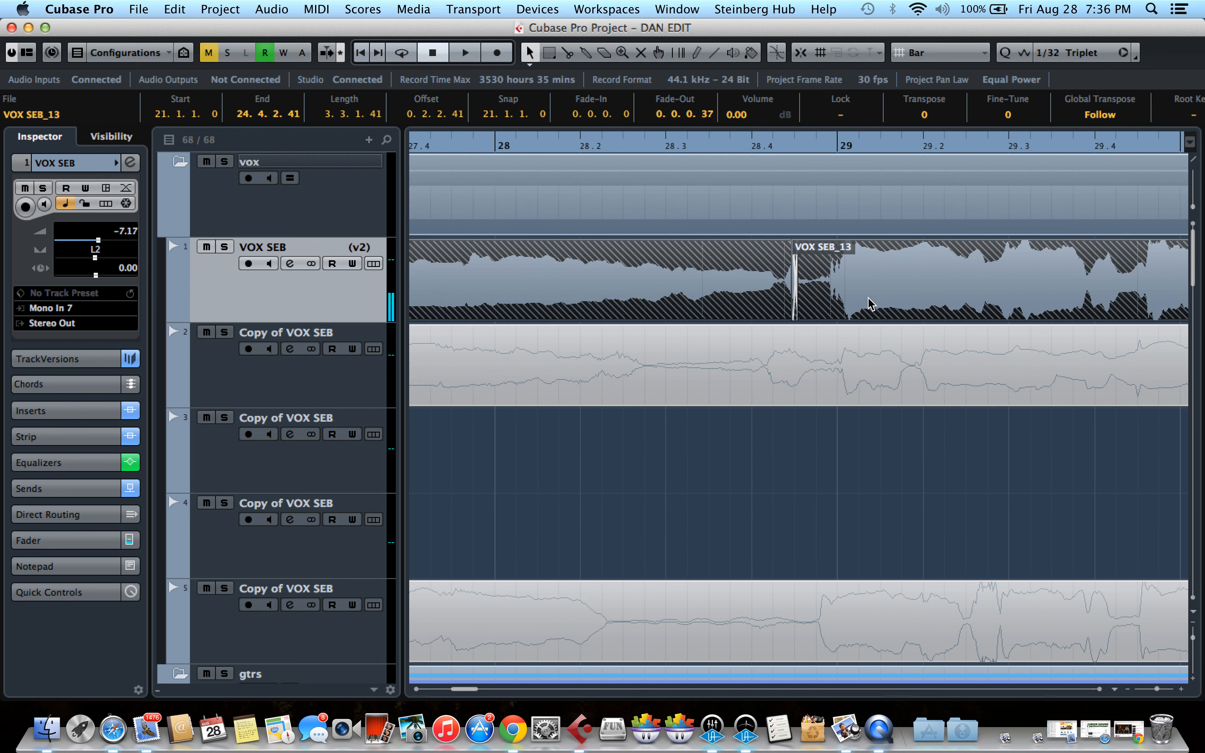
pyautogui.scroll(1, 870, 304)
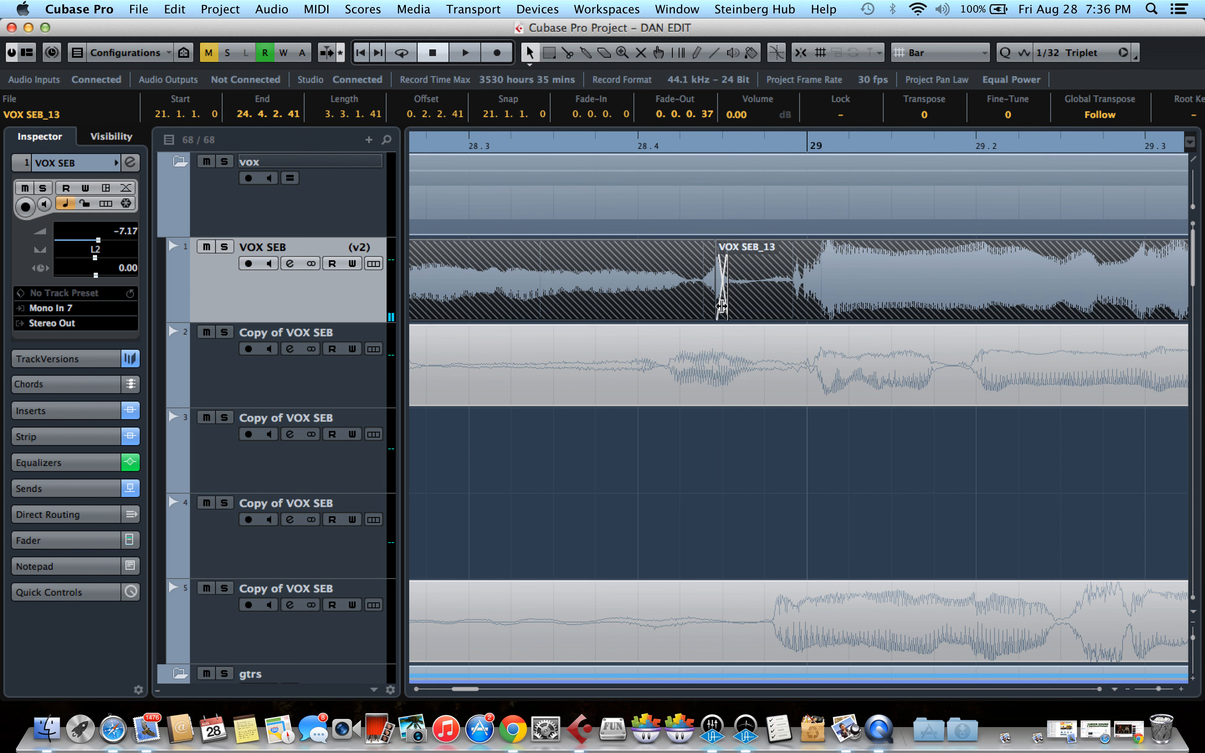
pyautogui.click(744, 473)
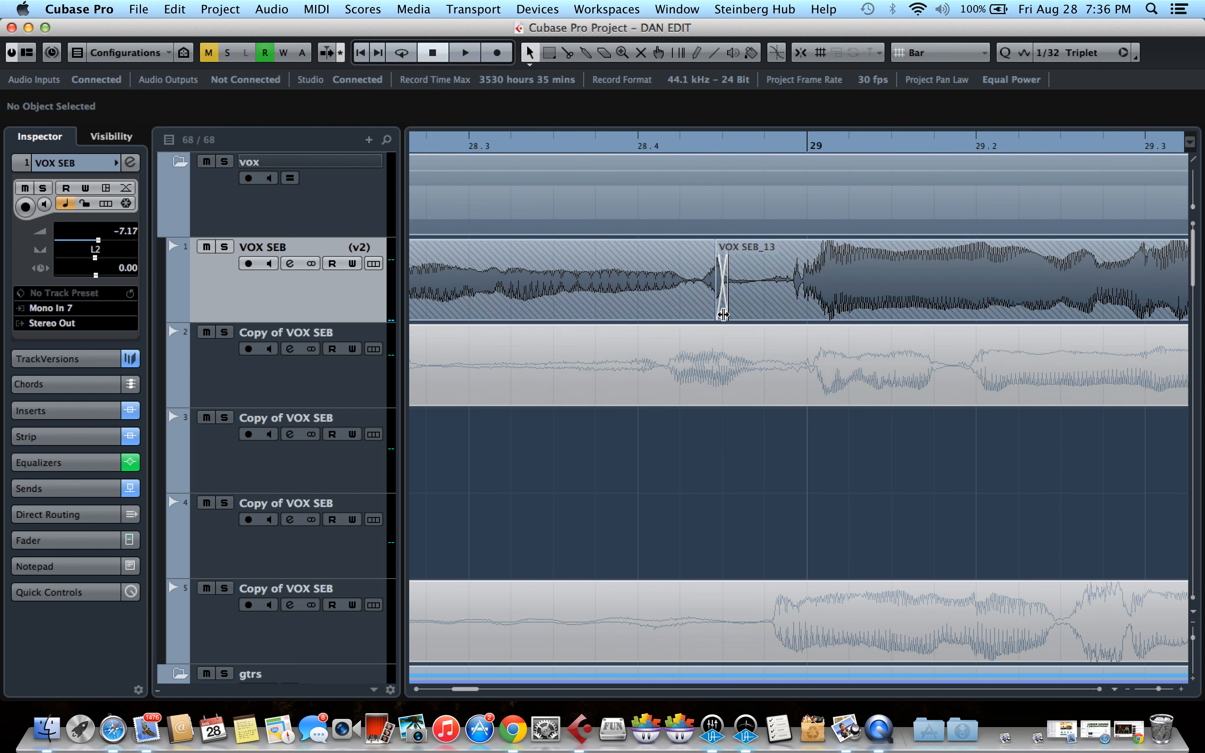
pyautogui.moveTo(724, 319); pyautogui.dragTo(687, 319)
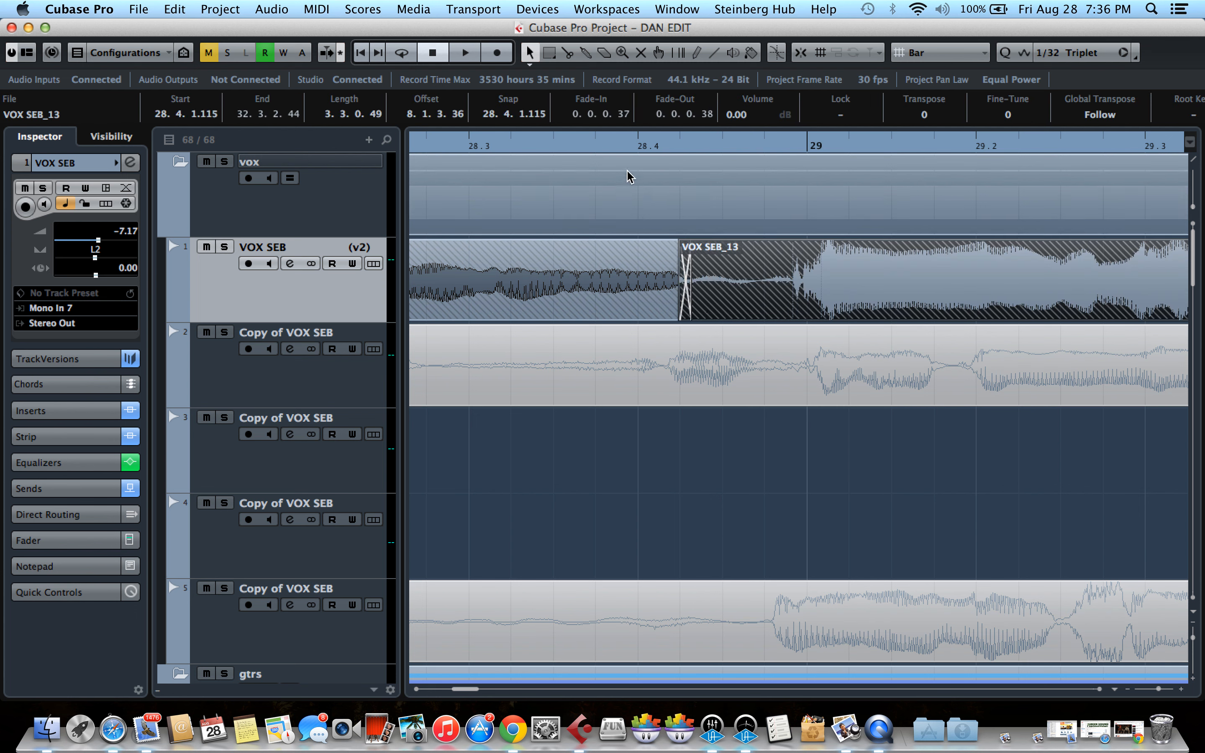
# Play the VOX SEB comp from just before beat 28.4 to check the transition at the moved crossfade.
pyautogui.click(621, 154)
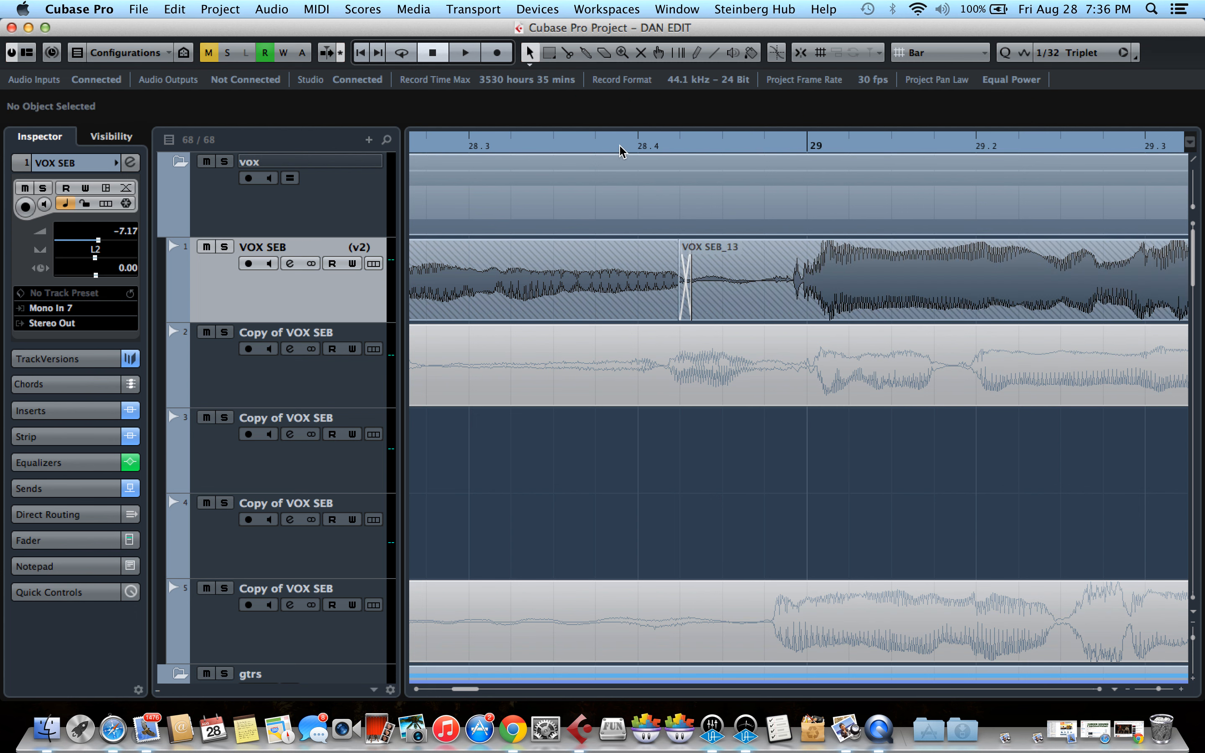
pyautogui.press('space')
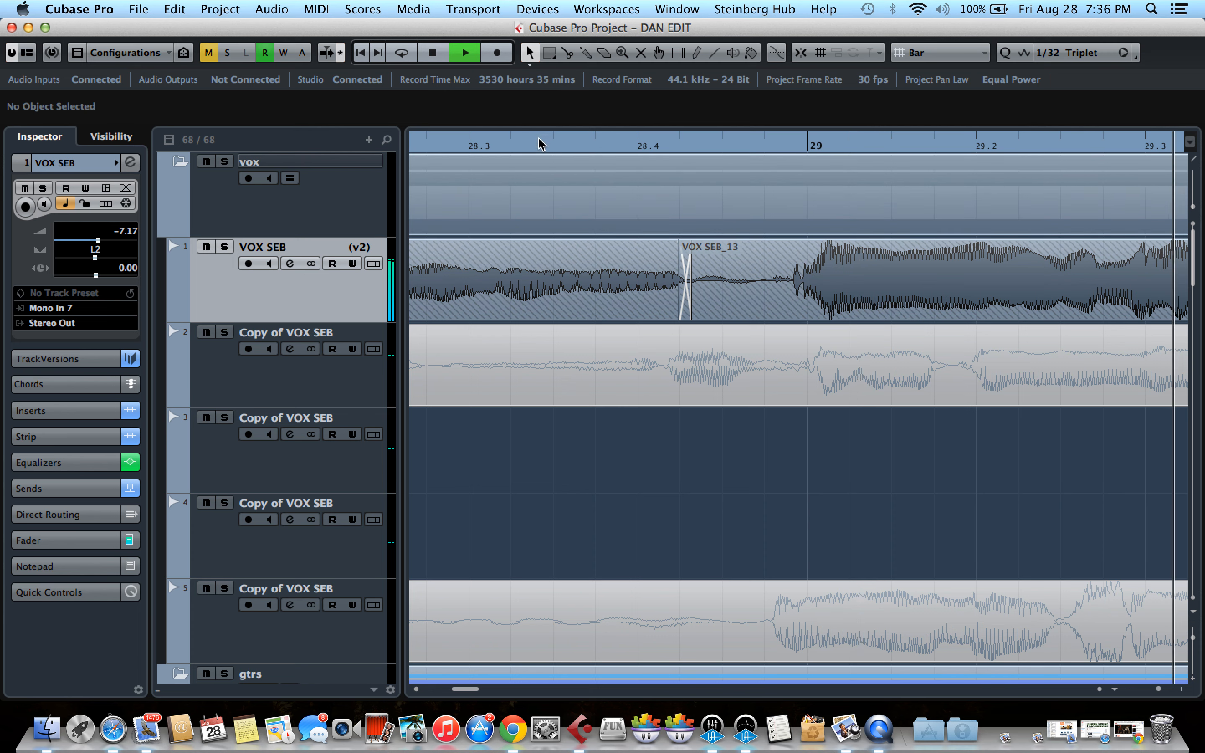
pyautogui.scroll(-3, 616, 336)
pyautogui.scroll(-5, 616, 337)
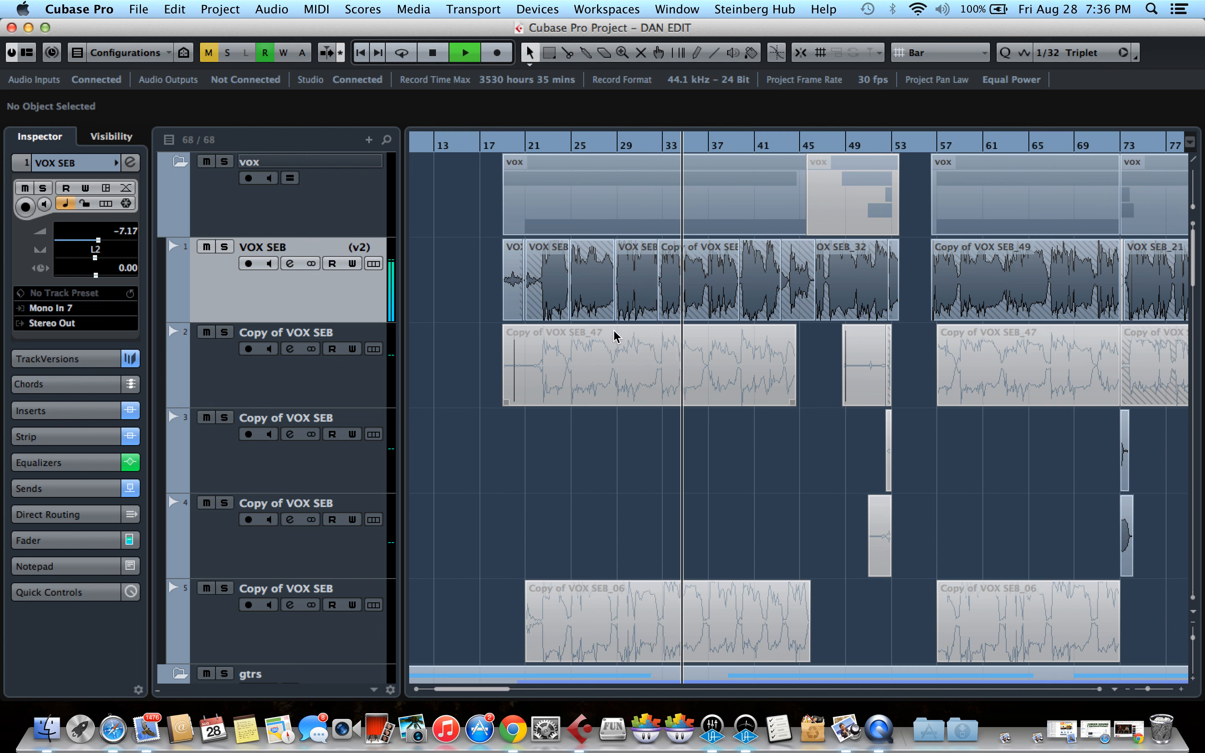
pyautogui.press('space')
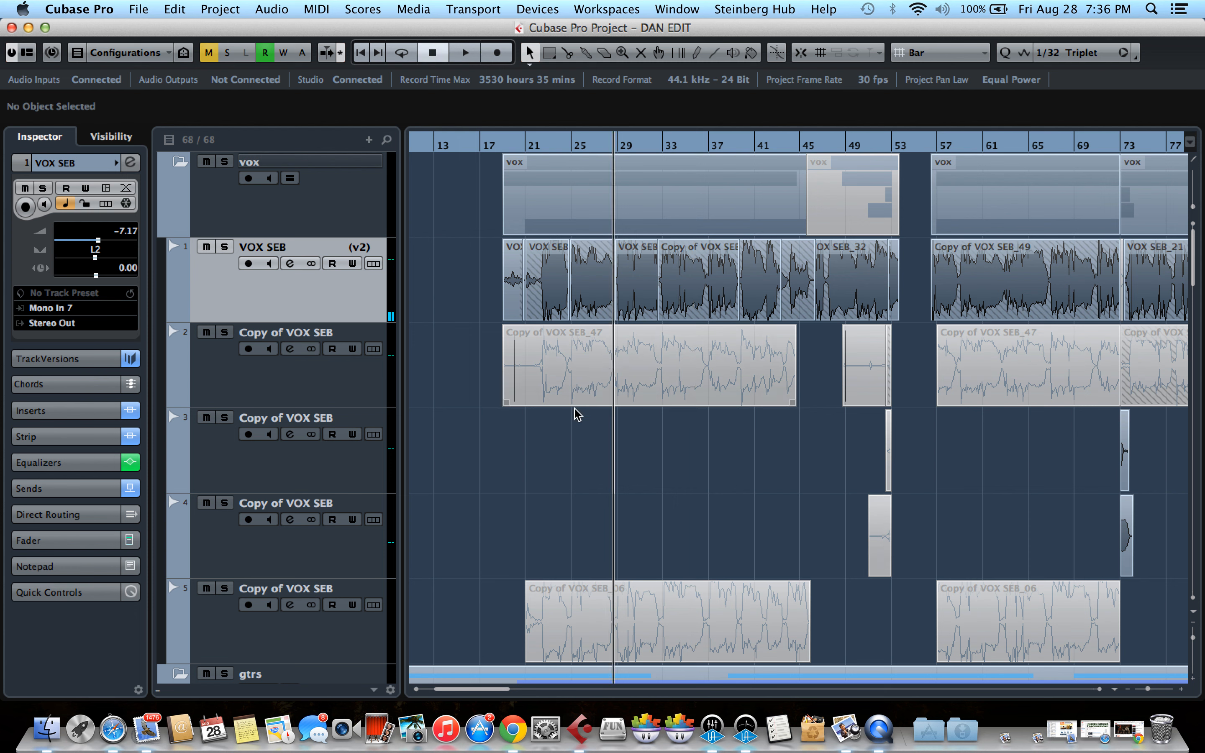
pyautogui.scroll(8, 561, 368)
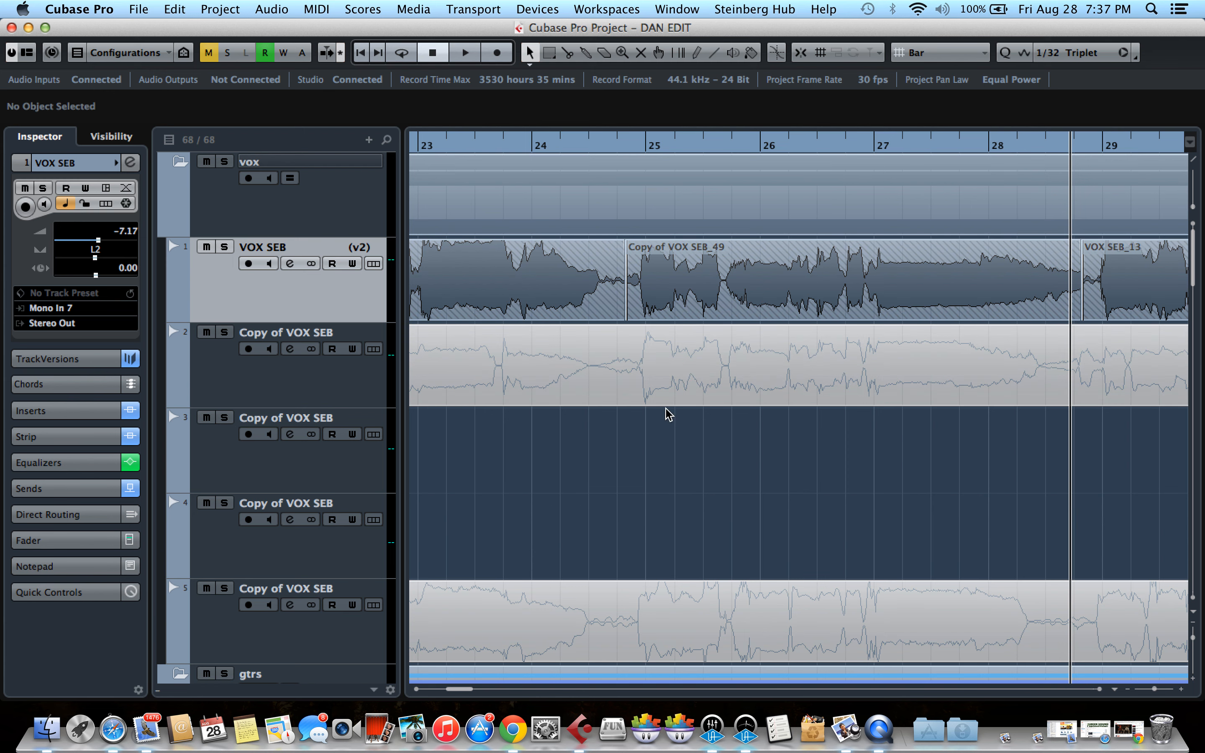
pyautogui.scroll(-5, 653, 413)
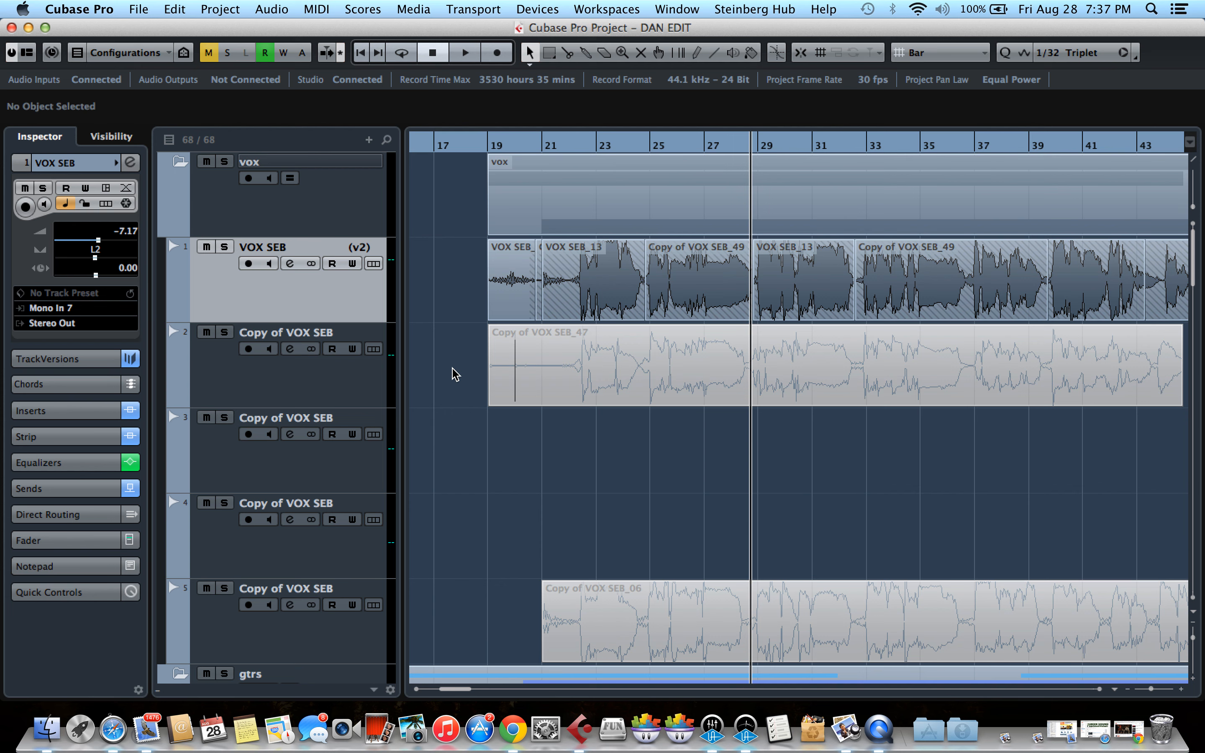
pyautogui.scroll(-10, 452, 368)
pyautogui.scroll(10, 452, 368)
pyautogui.scroll(-10, 601, 447)
pyautogui.scroll(4, 600, 447)
pyautogui.scroll(-4, 473, 298)
pyautogui.scroll(4, 474, 298)
pyautogui.rightClick(335, 298)
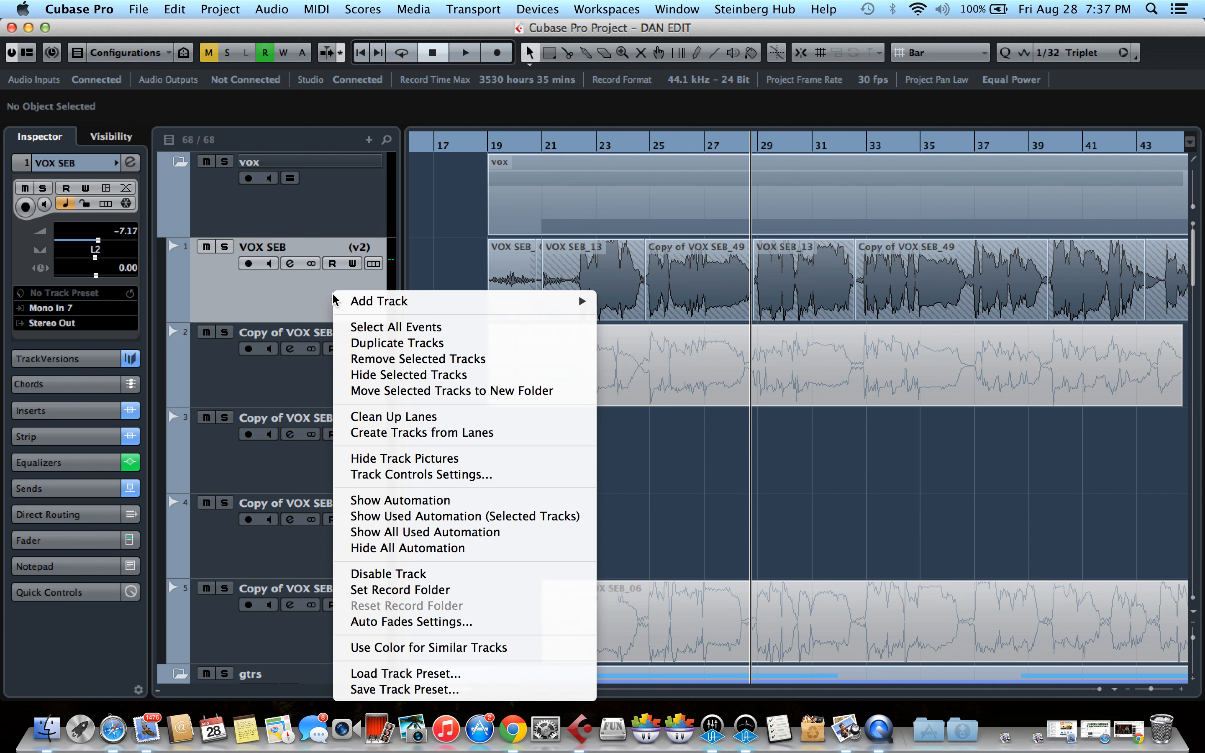
pyautogui.moveTo(380, 301)
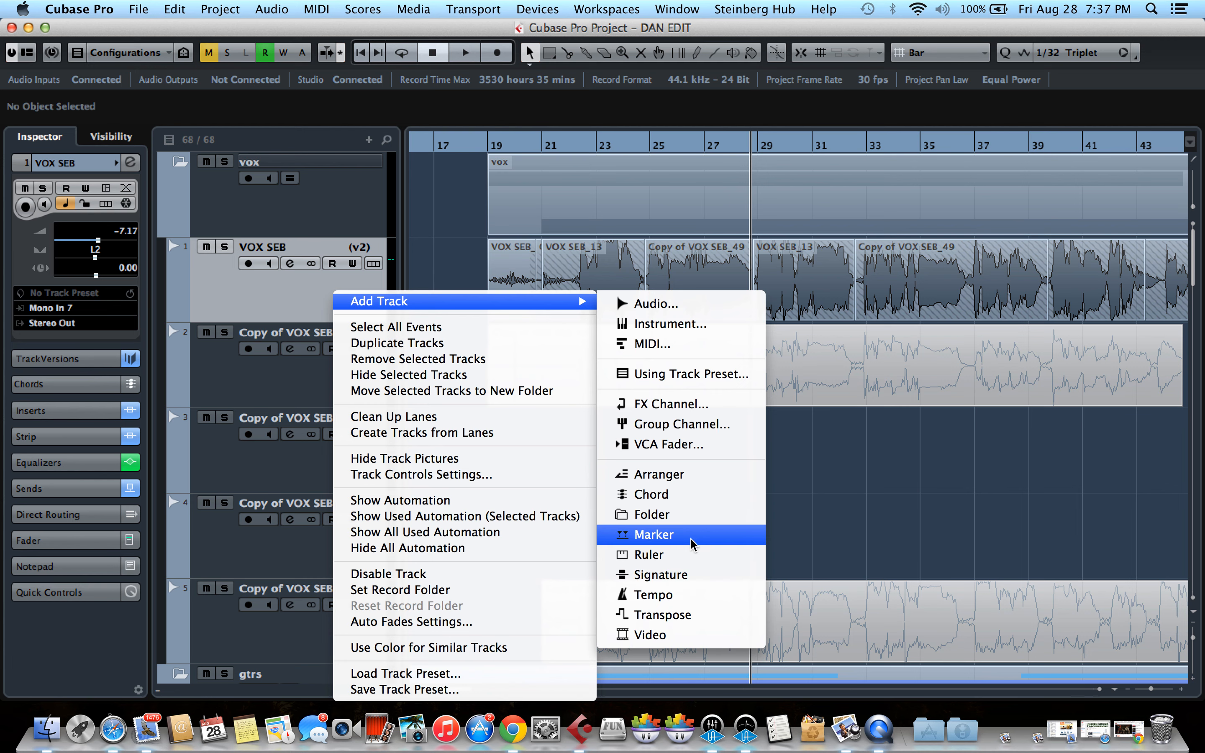
pyautogui.click(853, 530)
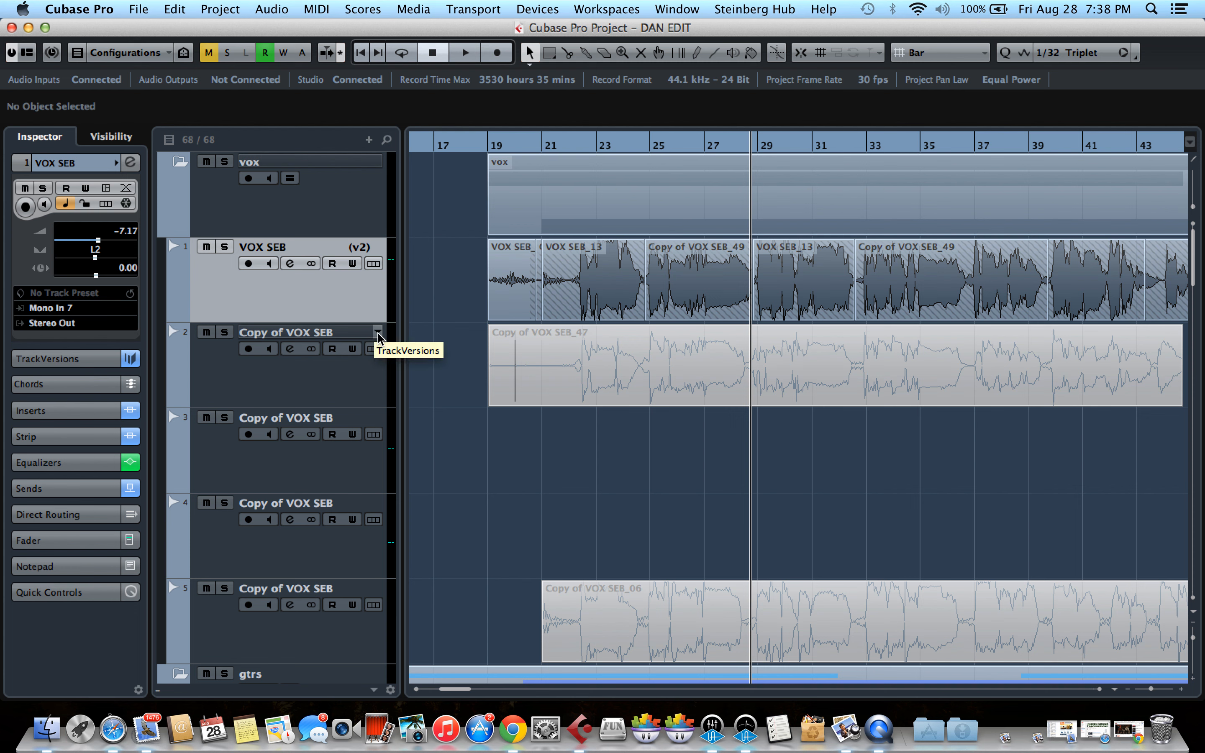
# Create a new track version on the first Copy of VOX SEB track and show its list of versions.
pyautogui.click(378, 332)
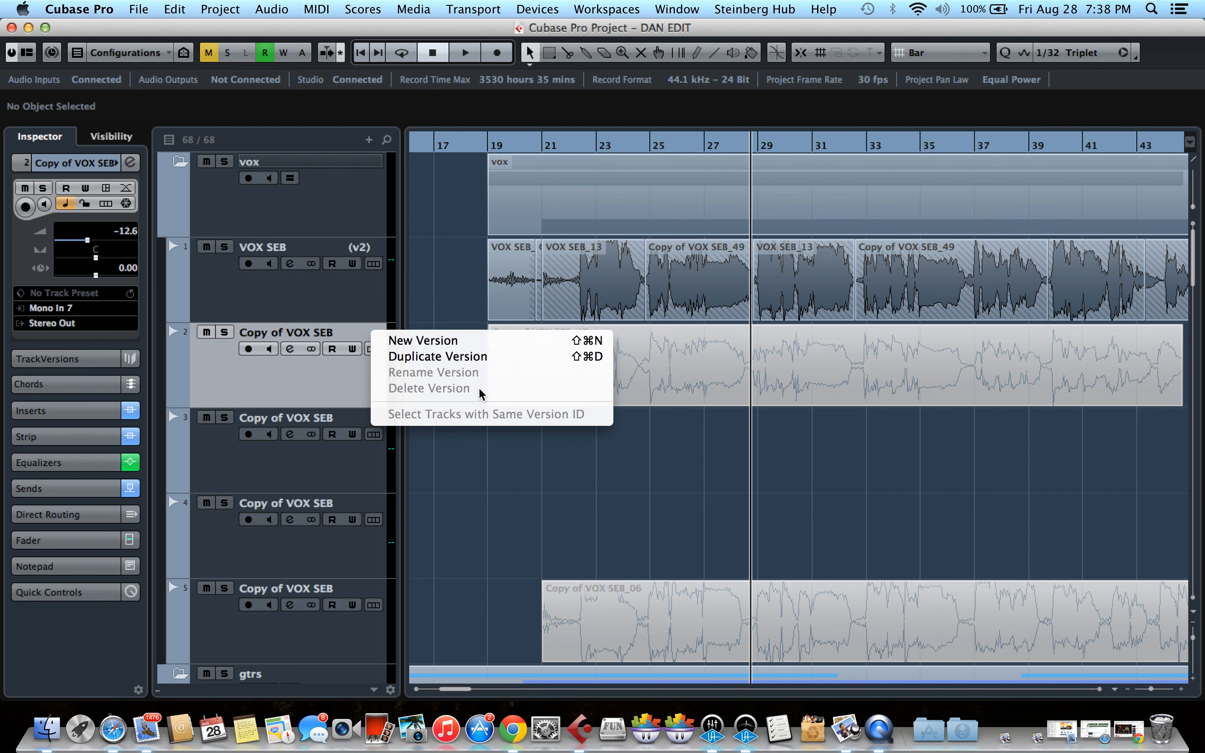
pyautogui.click(434, 344)
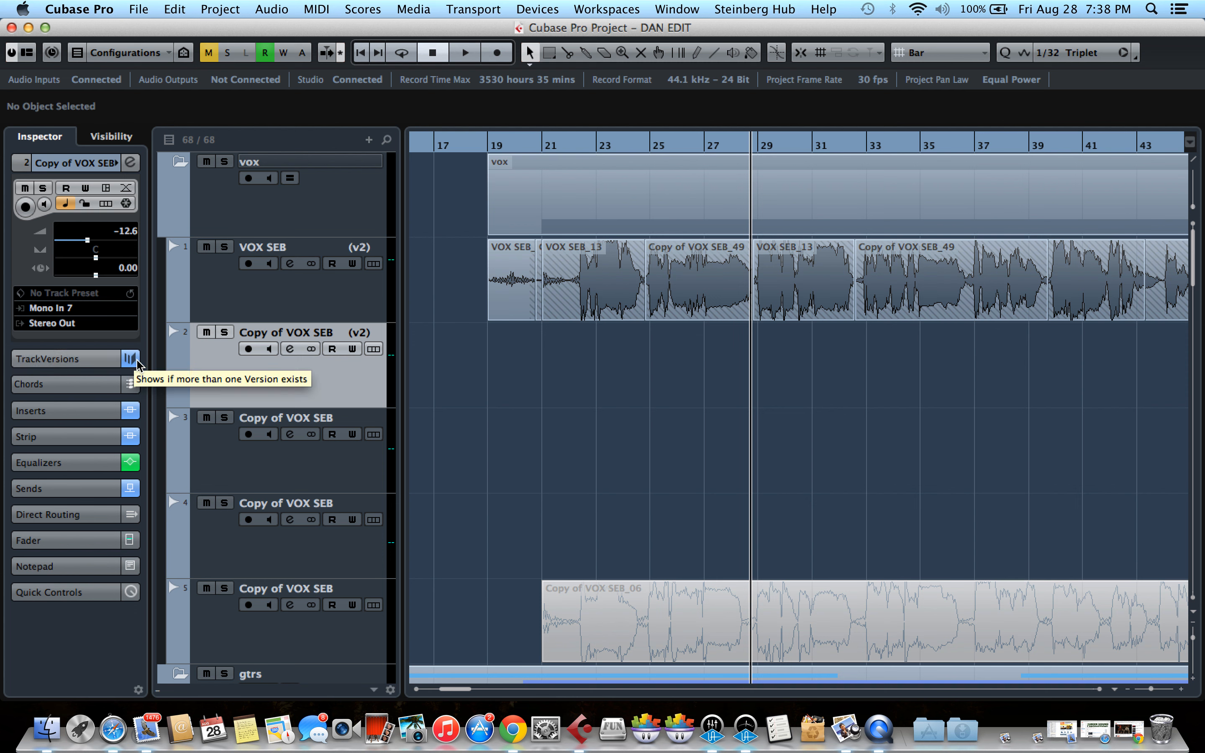
pyautogui.click(95, 361)
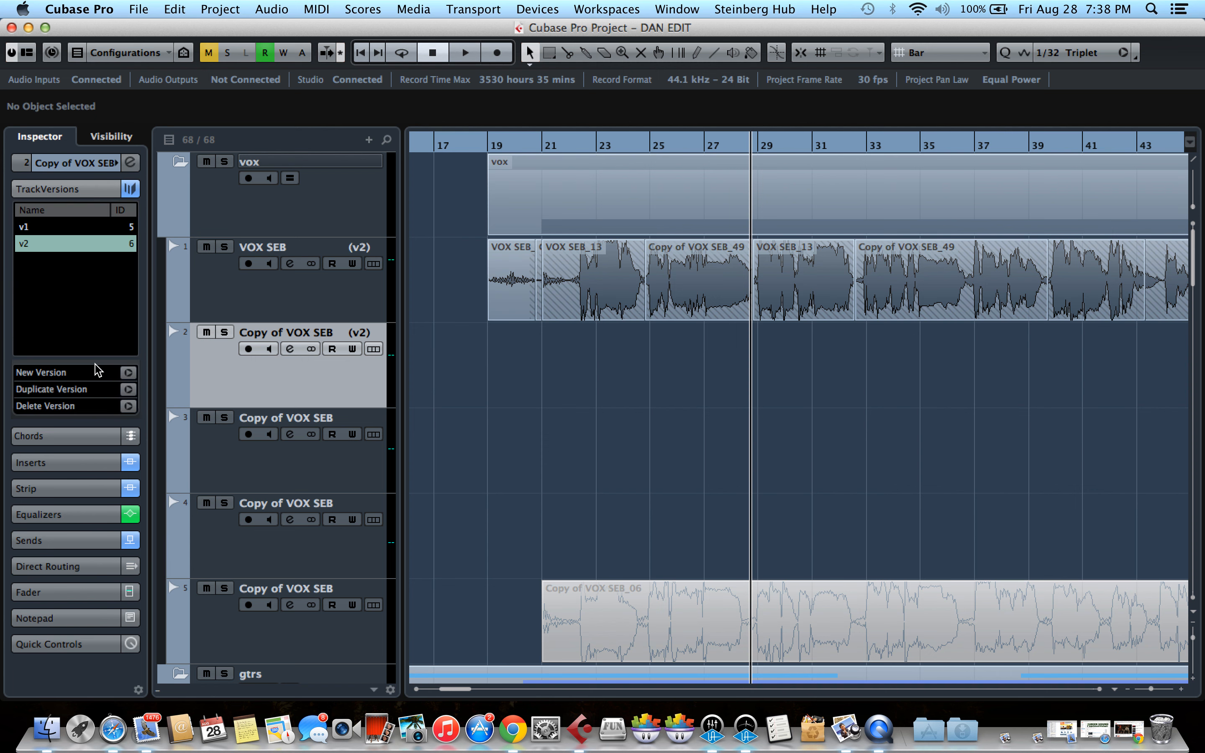
# Alternate between v1 and v2 of the Copy of VOX SEB track to compare their contents, finishing on v2.
pyautogui.click(91, 228)
pyautogui.click(83, 245)
pyautogui.click(87, 231)
pyautogui.click(89, 243)
pyautogui.click(92, 228)
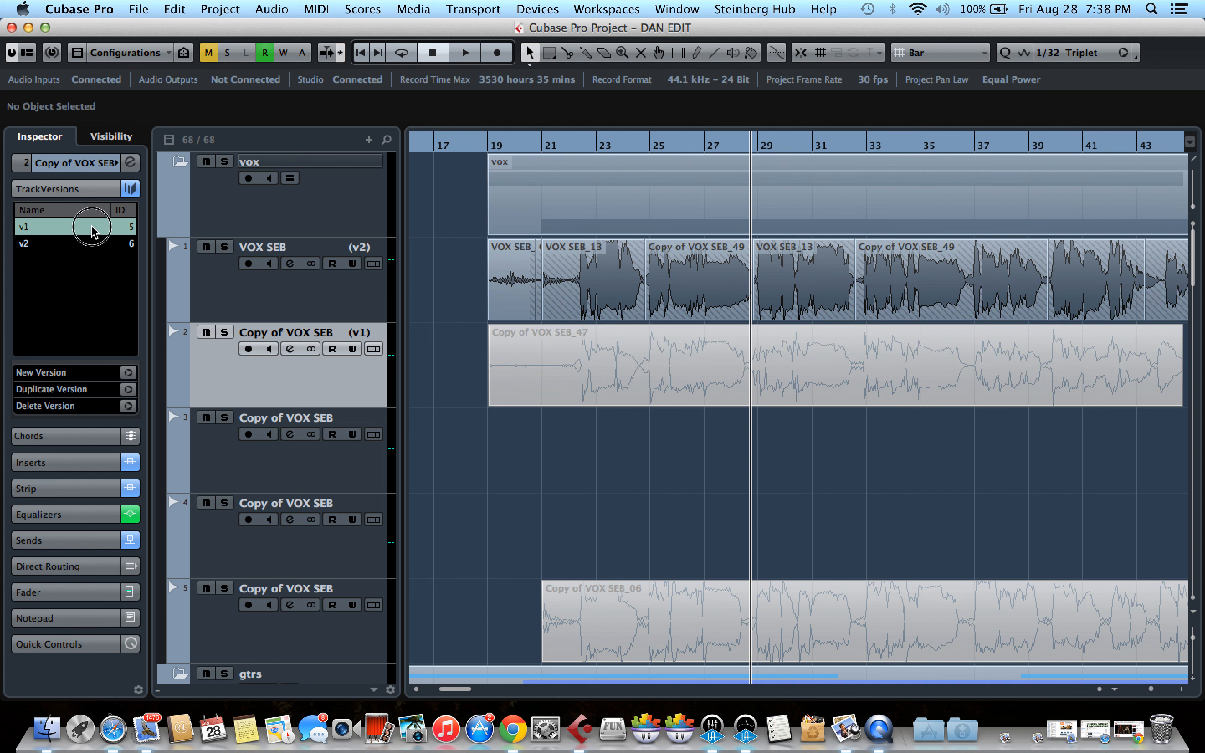
pyautogui.click(94, 243)
pyautogui.click(97, 229)
pyautogui.click(100, 244)
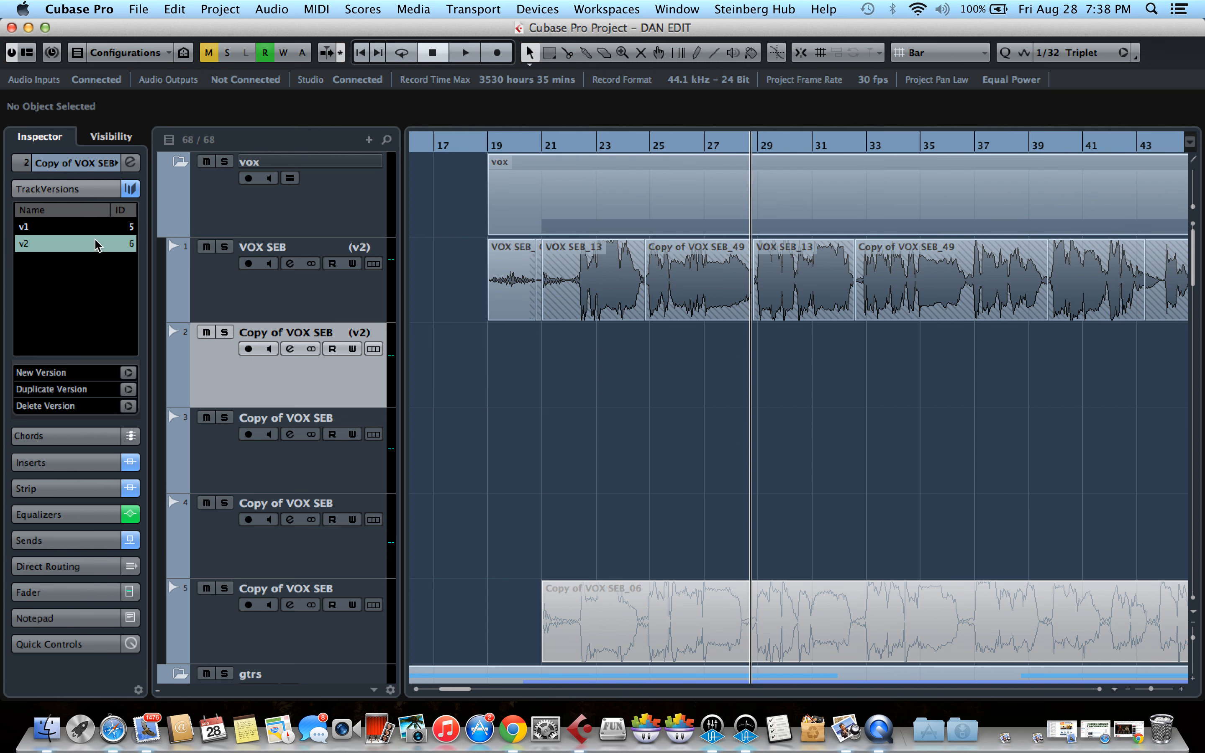
pyautogui.click(99, 232)
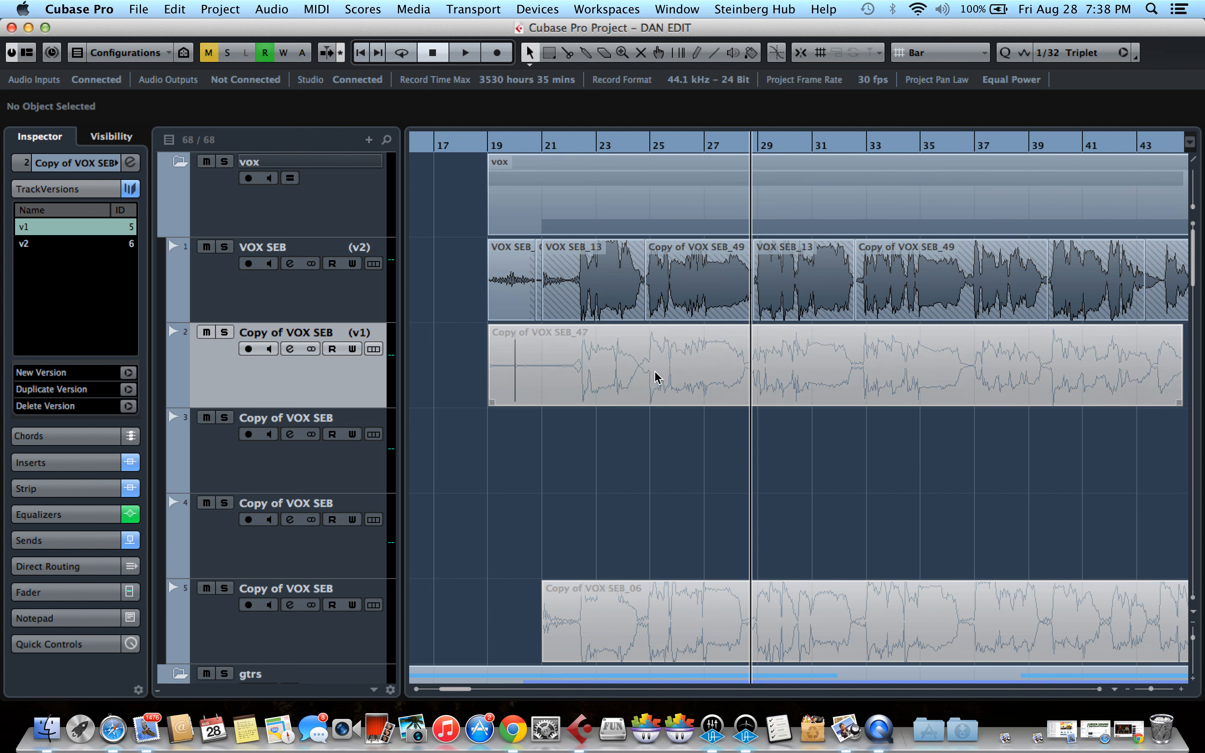
pyautogui.click(109, 251)
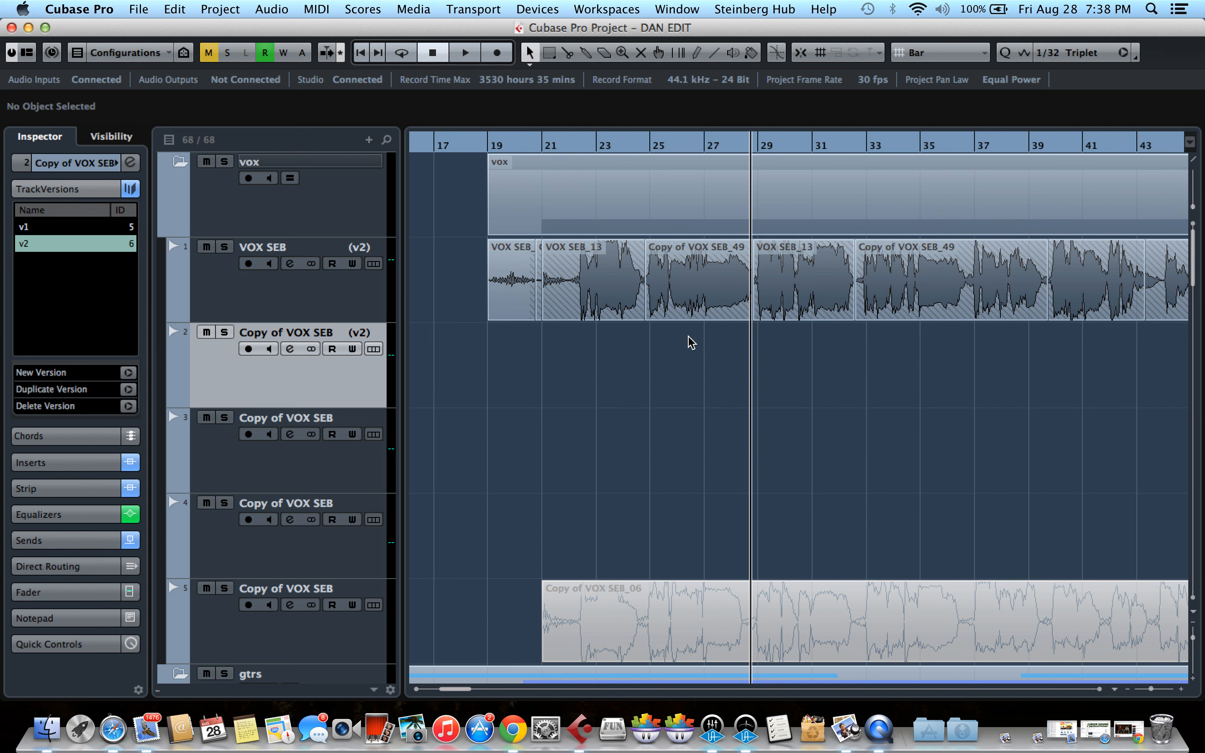
# Copy the VOX SEB_13, Copy of VOX SEB_49 and second VOX SEB_13 events from the VOX SEB track into v2 of Copy of VOX SEB, keeping their positions.
pyautogui.click(680, 300)
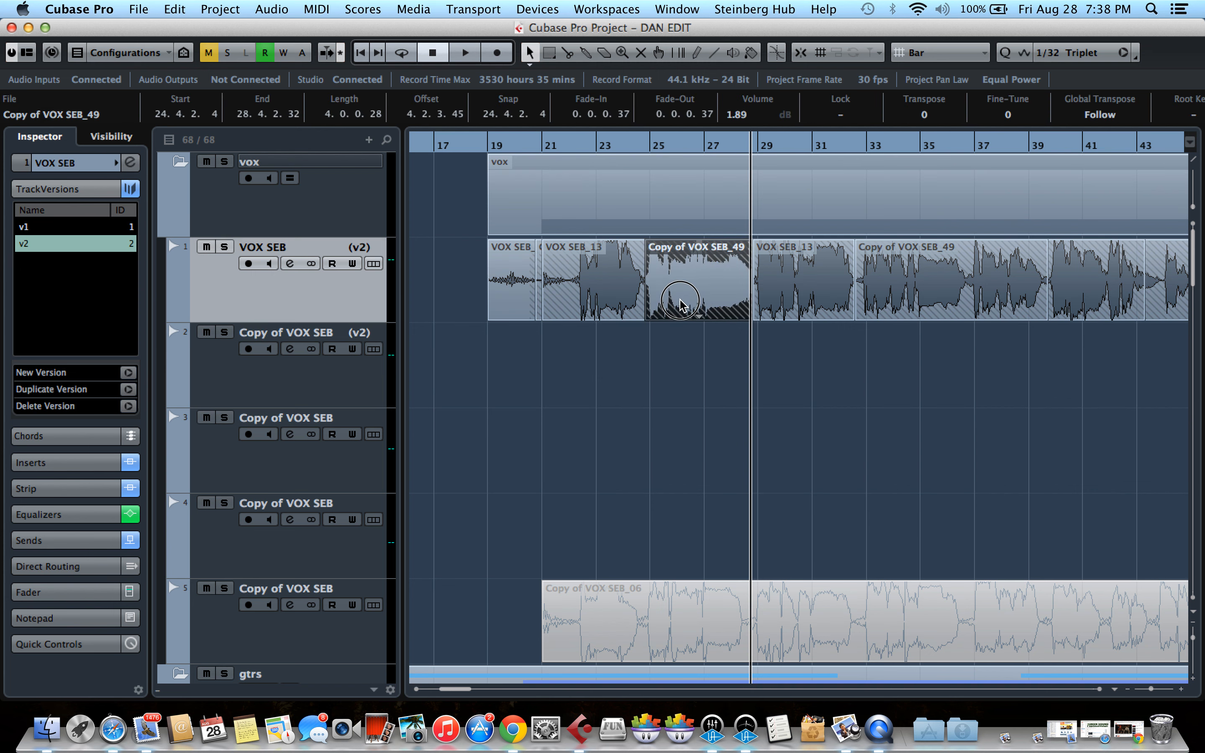
pyautogui.moveTo(681, 300); pyautogui.dragTo(681, 384)
pyautogui.click(591, 277)
pyautogui.moveTo(591, 277); pyautogui.dragTo(595, 384)
pyautogui.moveTo(812, 291); pyautogui.dragTo(819, 381)
pyautogui.click(819, 381)
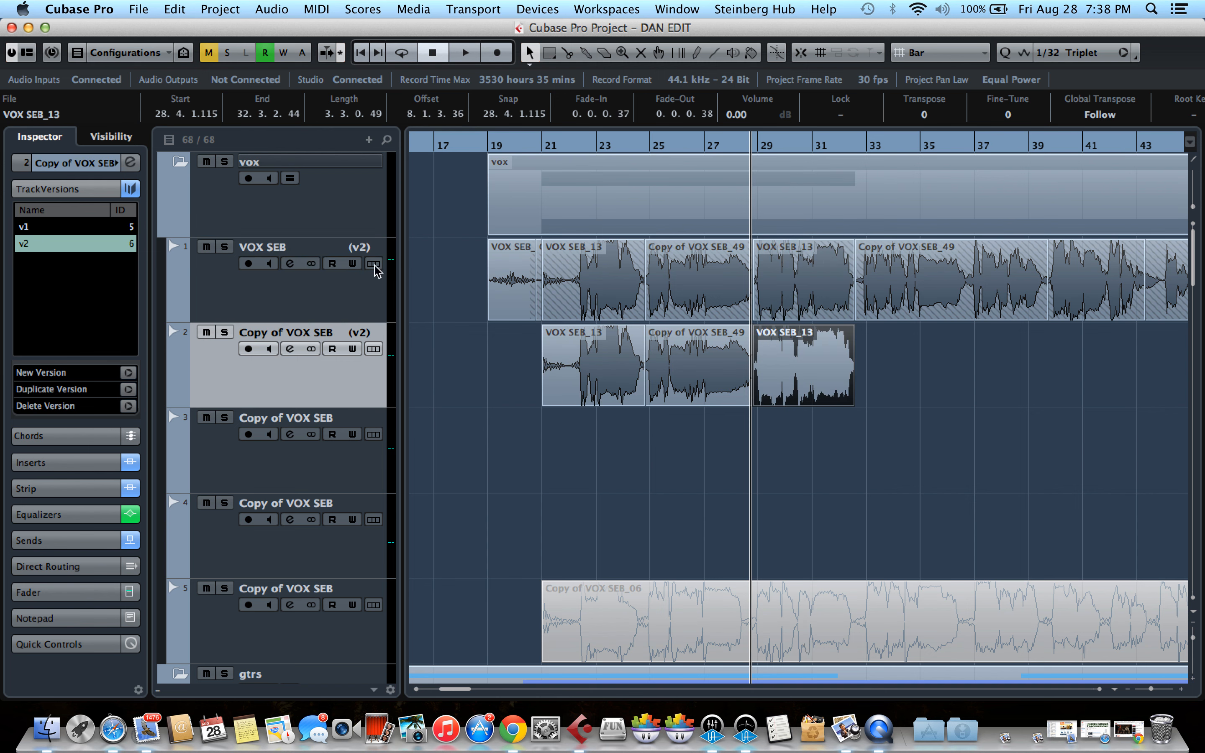
# Unmute the Copy of VOX SEB_47 event in v1 and play the Copy of VOX SEB track soloed.
pyautogui.click(58, 234)
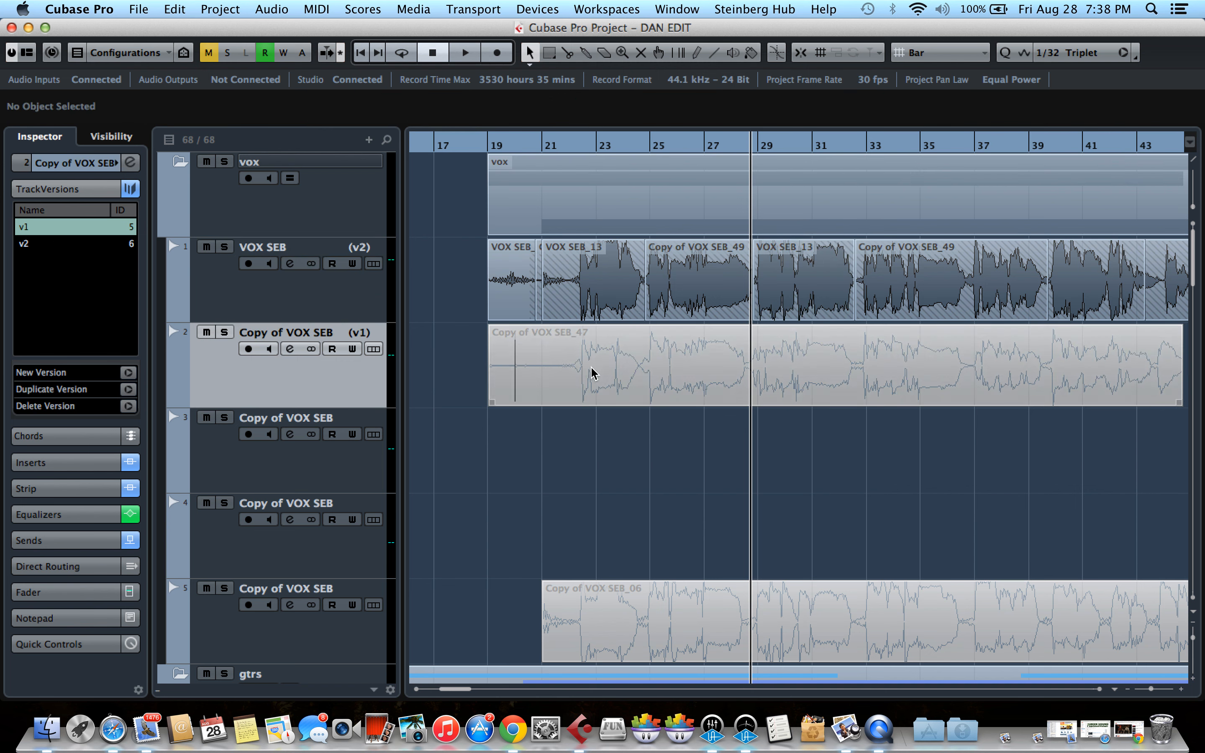
pyautogui.press('7')
pyautogui.click(686, 379)
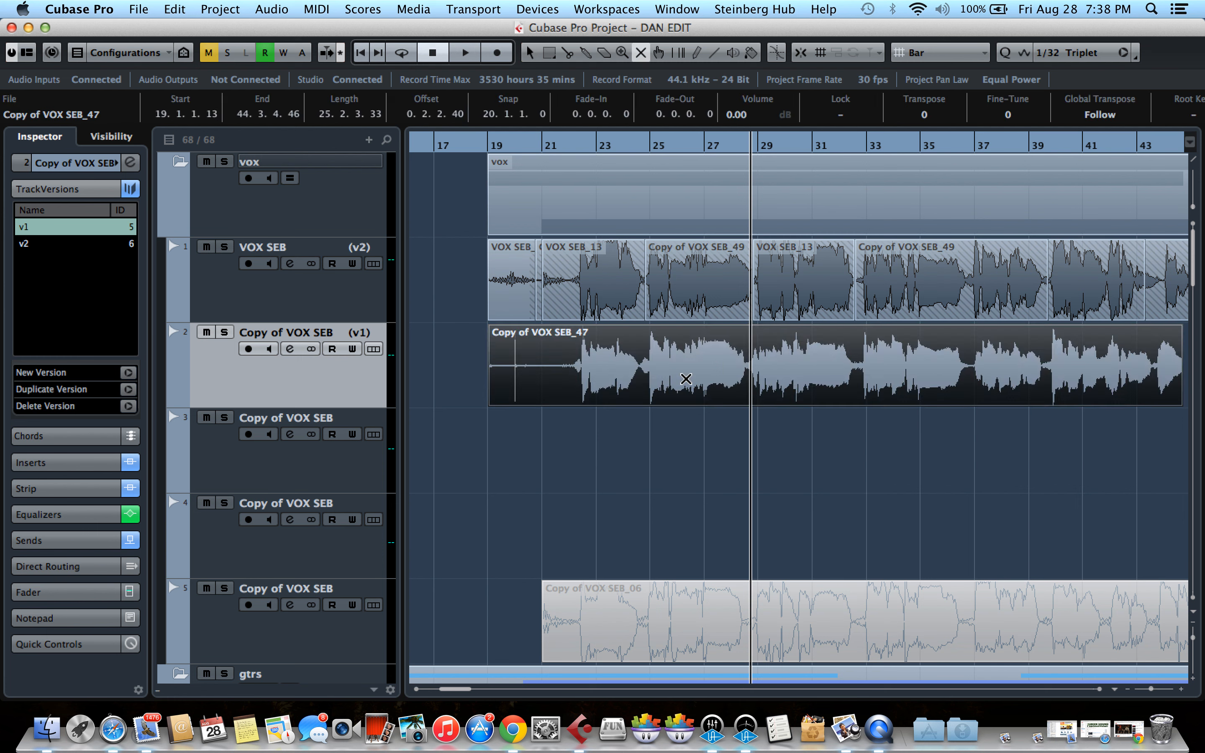
pyautogui.press('space')
pyautogui.click(227, 332)
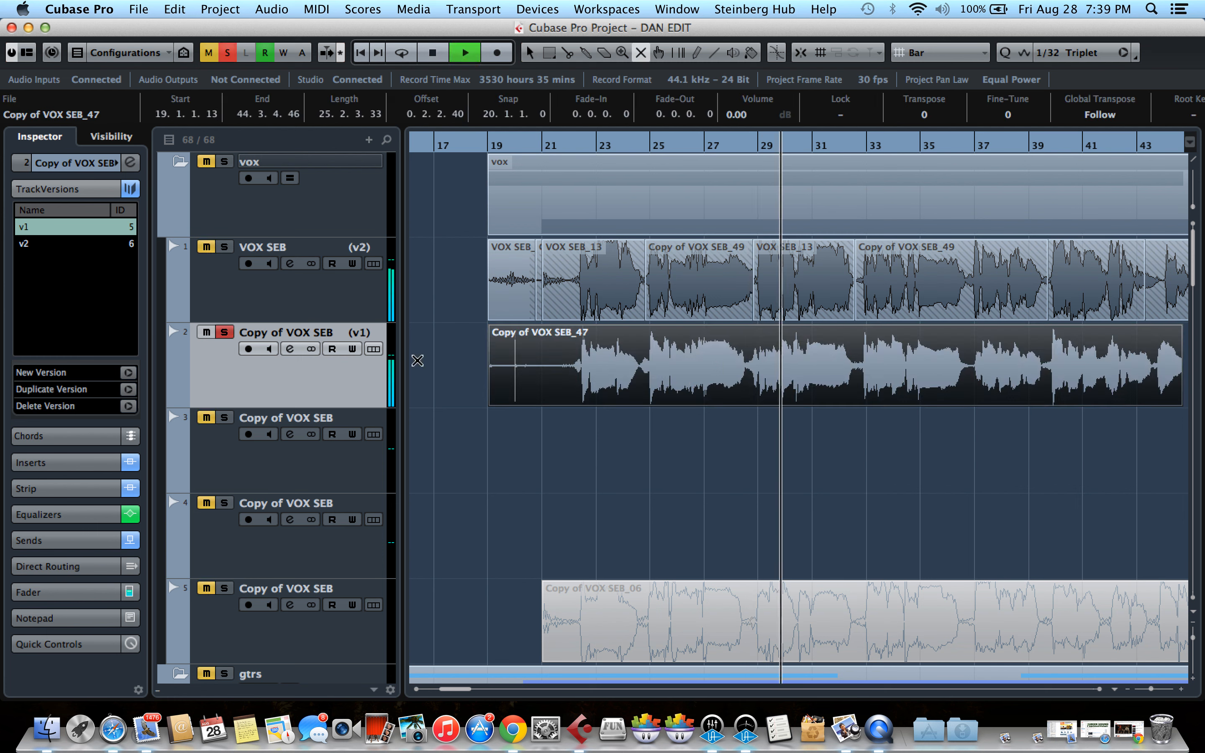
# Alternate between v2 and v1 of the soloed track during playback to compare them by ear, then stop on v2.
pyautogui.click(72, 238)
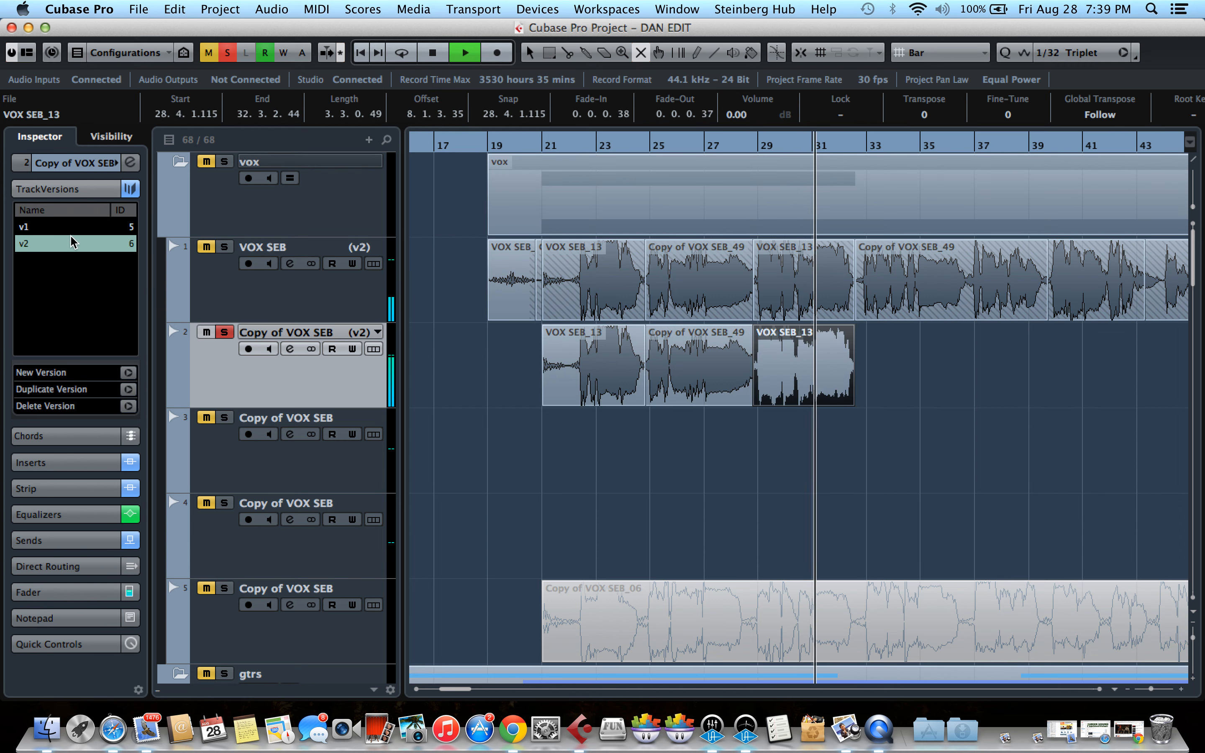
pyautogui.click(72, 227)
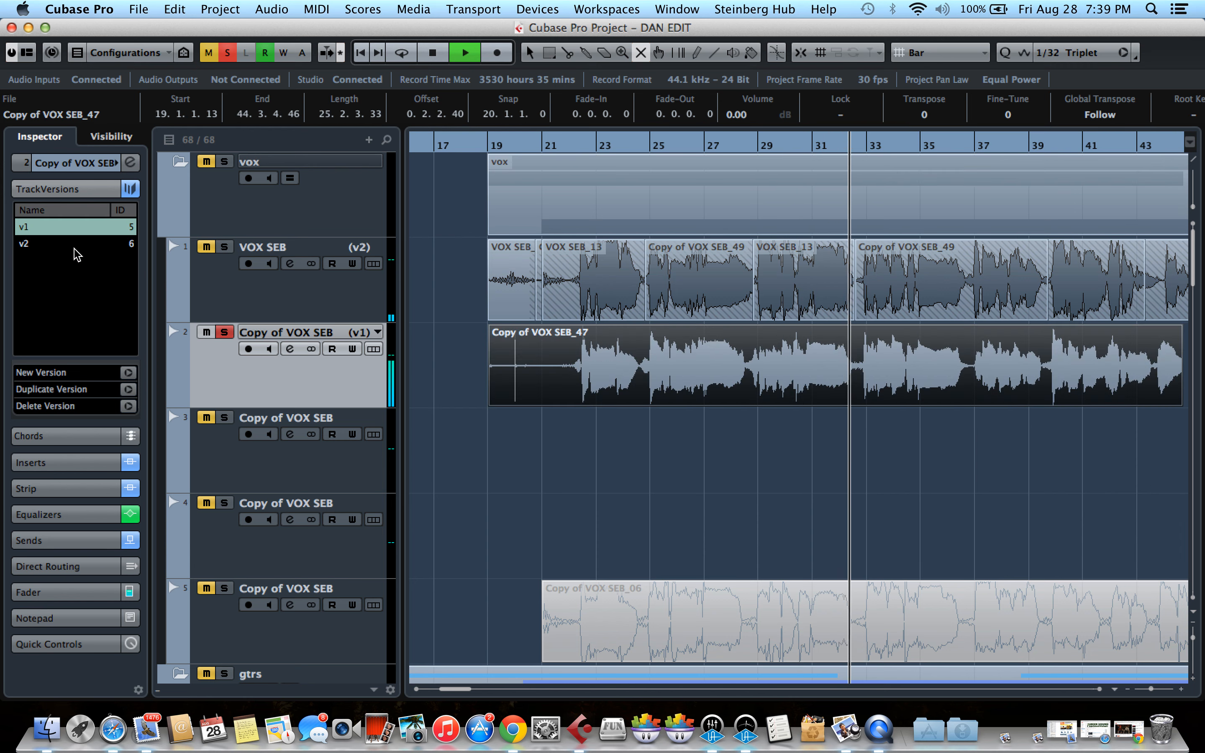
pyautogui.click(79, 244)
pyautogui.click(84, 228)
pyautogui.click(84, 244)
pyautogui.press('space')
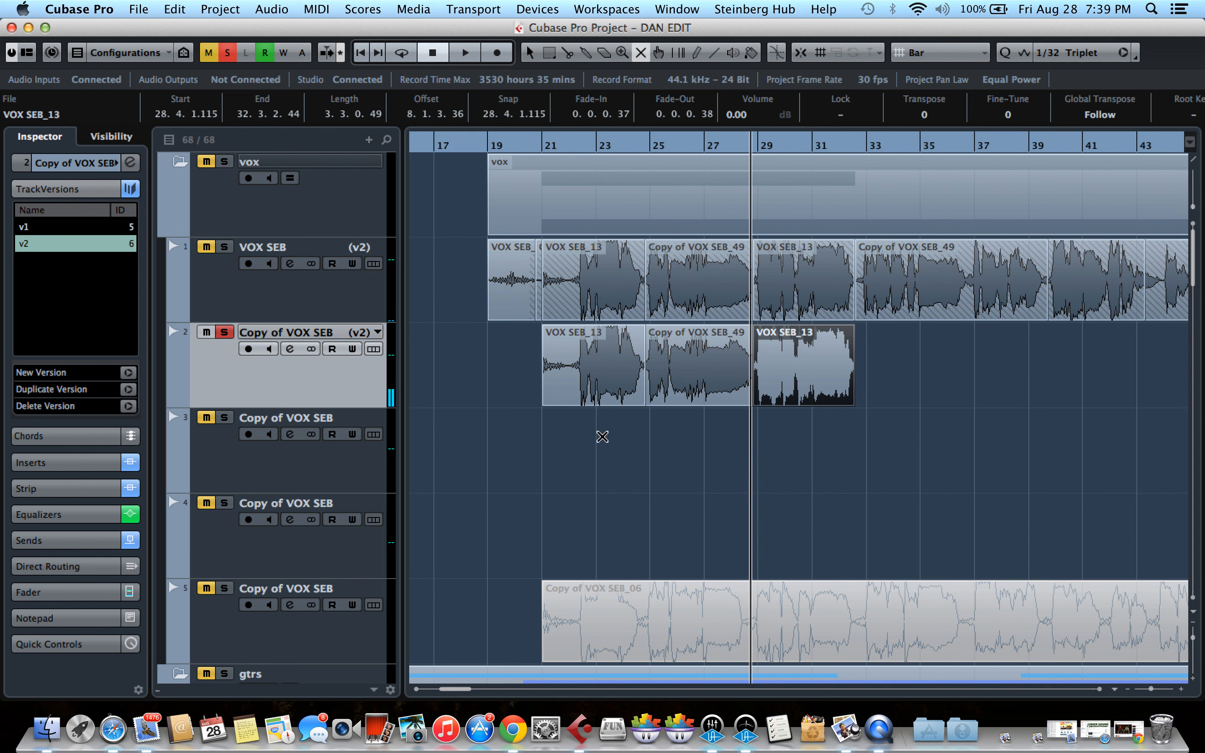
pyautogui.press('1')
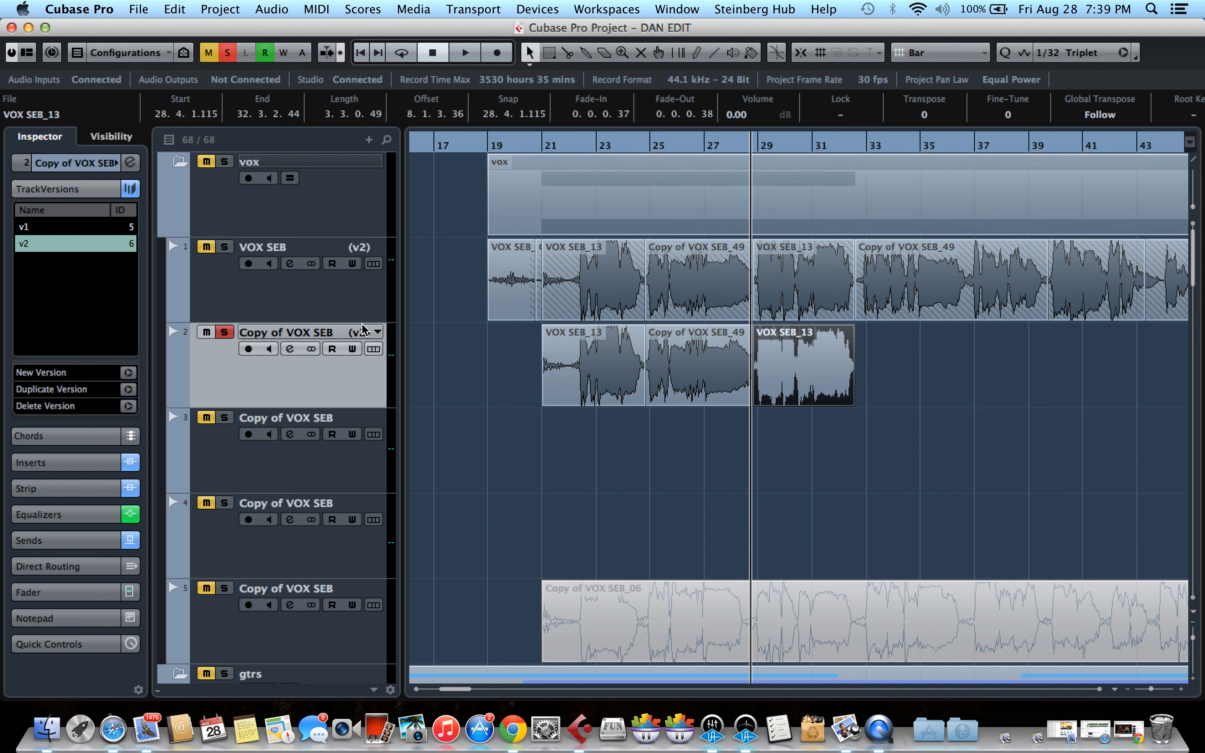
pyautogui.click(378, 333)
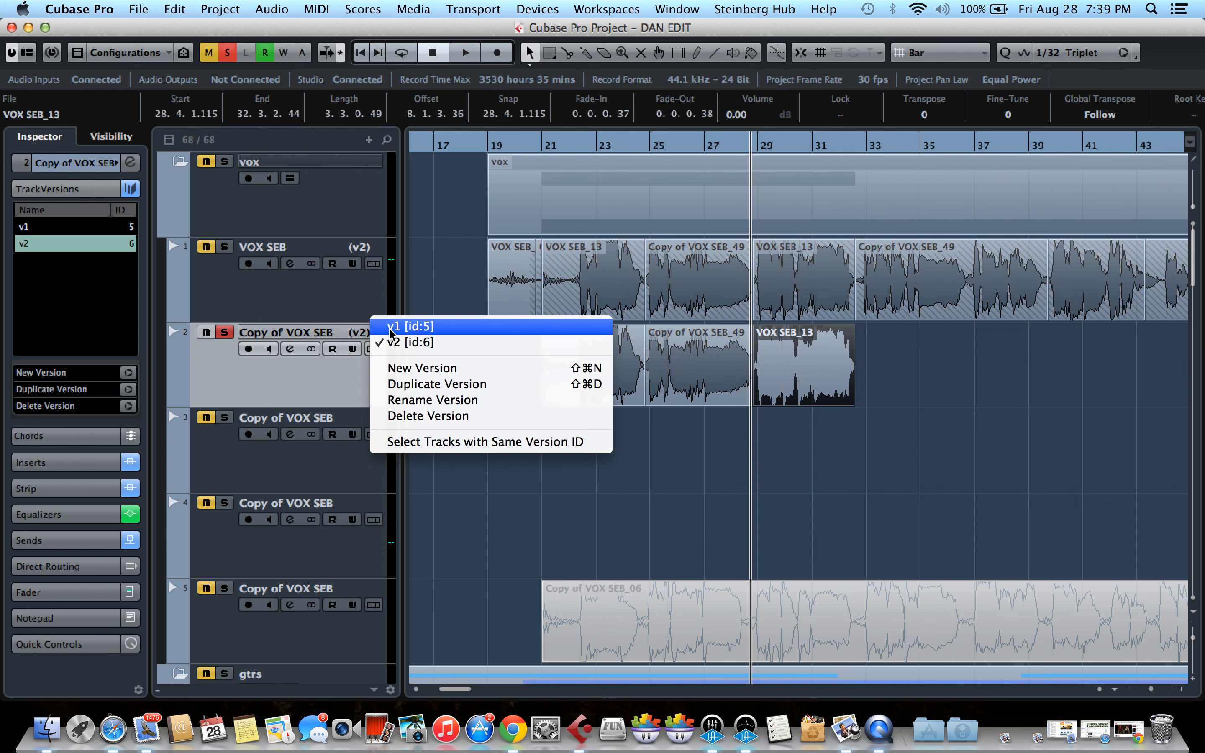
pyautogui.click(432, 290)
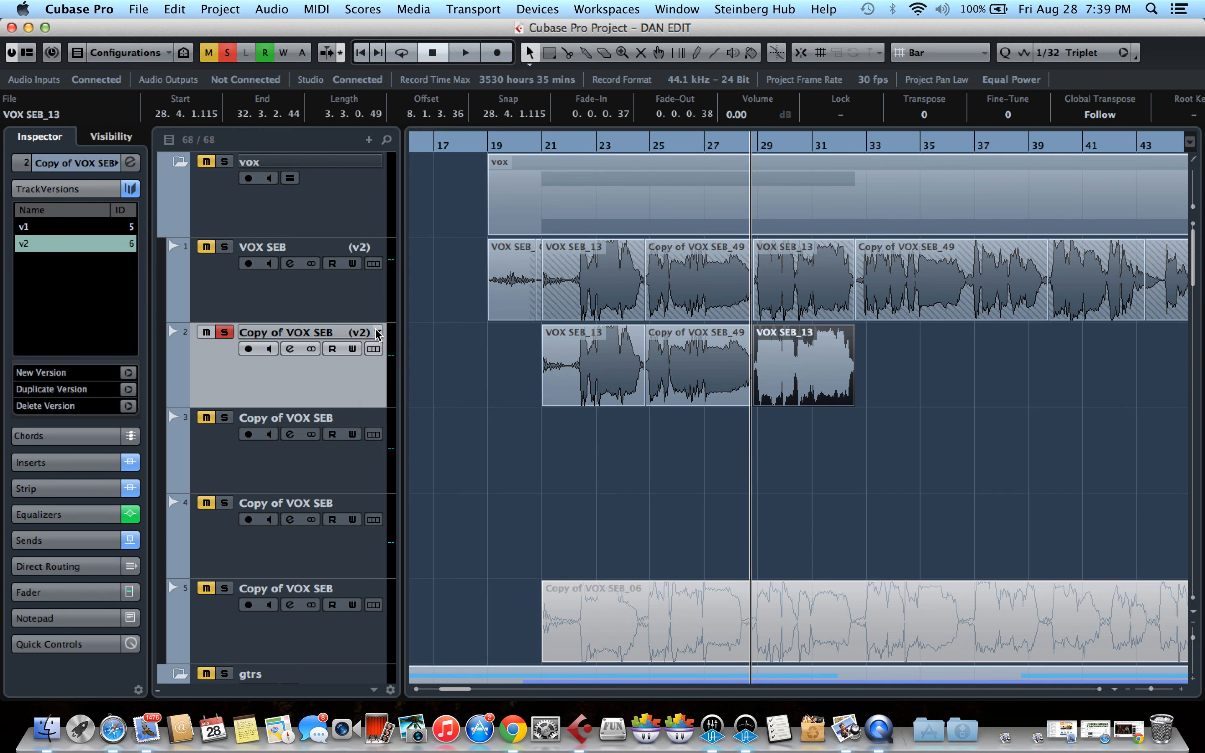
pyautogui.click(378, 334)
pyautogui.click(428, 277)
pyautogui.click(378, 333)
pyautogui.click(431, 282)
pyautogui.click(383, 332)
pyautogui.click(448, 281)
pyautogui.scroll(-10, 412, 371)
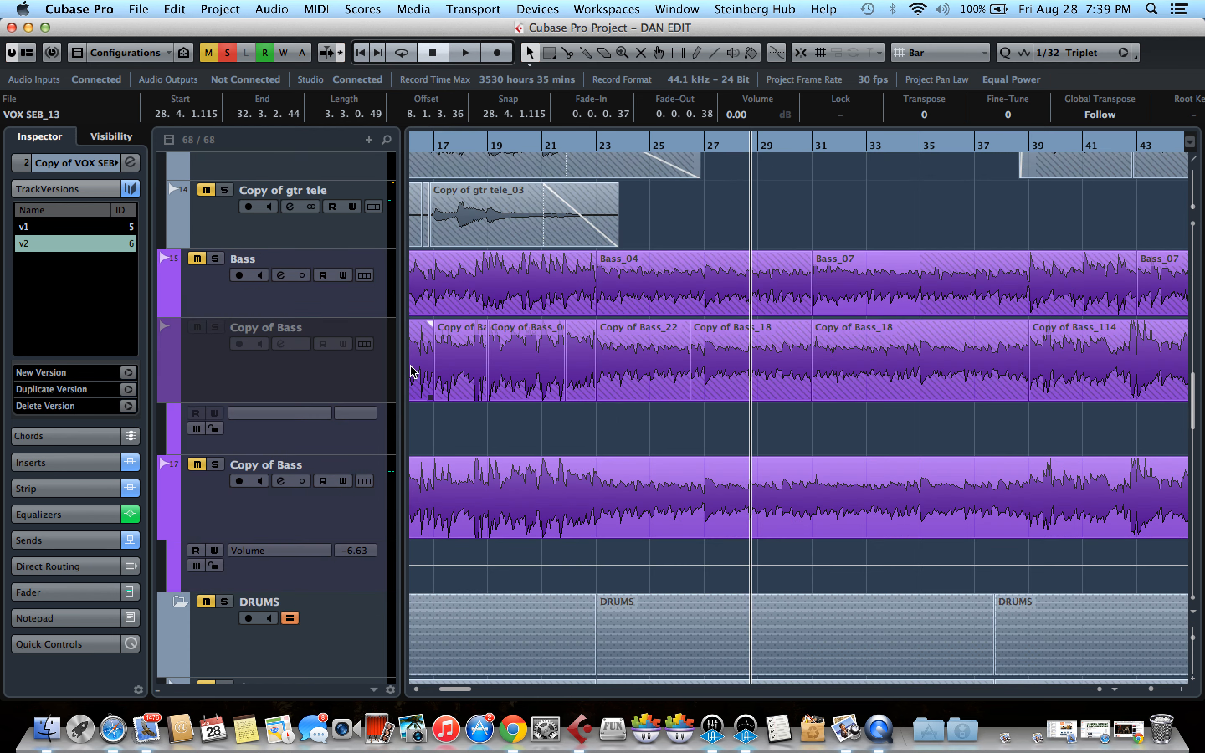
pyautogui.scroll(-5, 412, 371)
pyautogui.scroll(15, 412, 371)
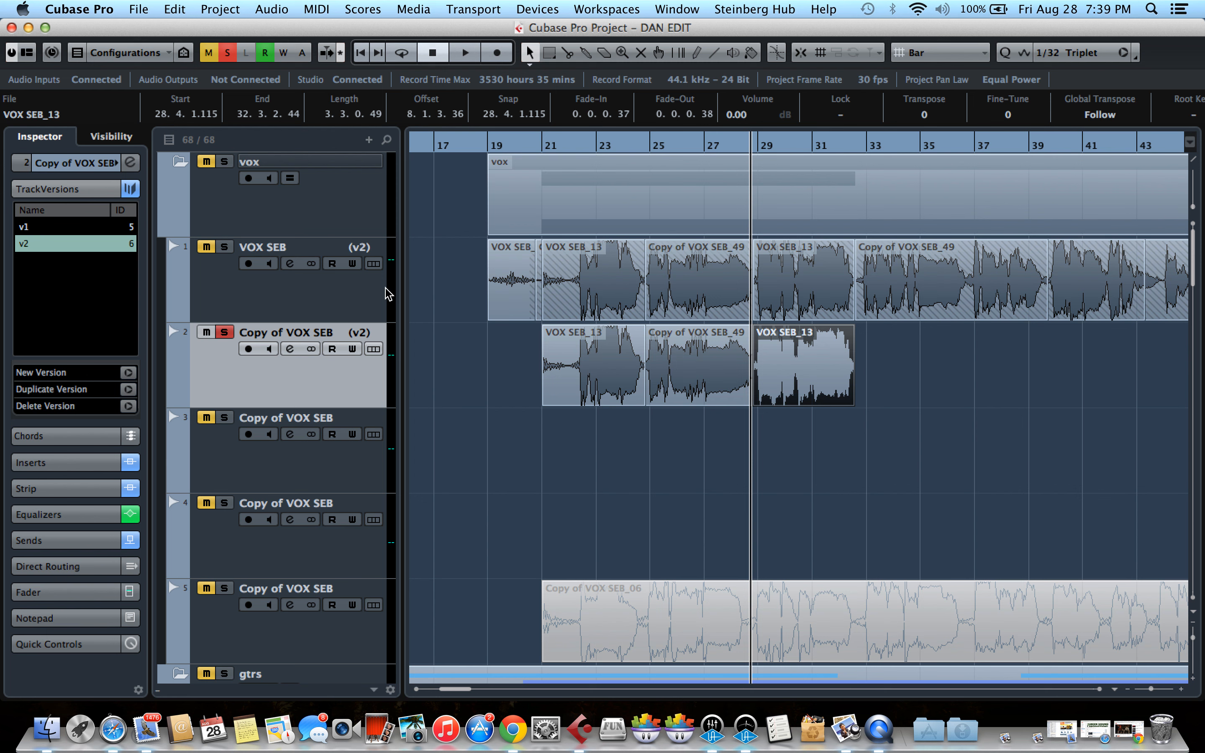
# Look through the TrackVersions commands available for the VOX SEB track, including Create Versions from Lanes.
pyautogui.click(354, 288)
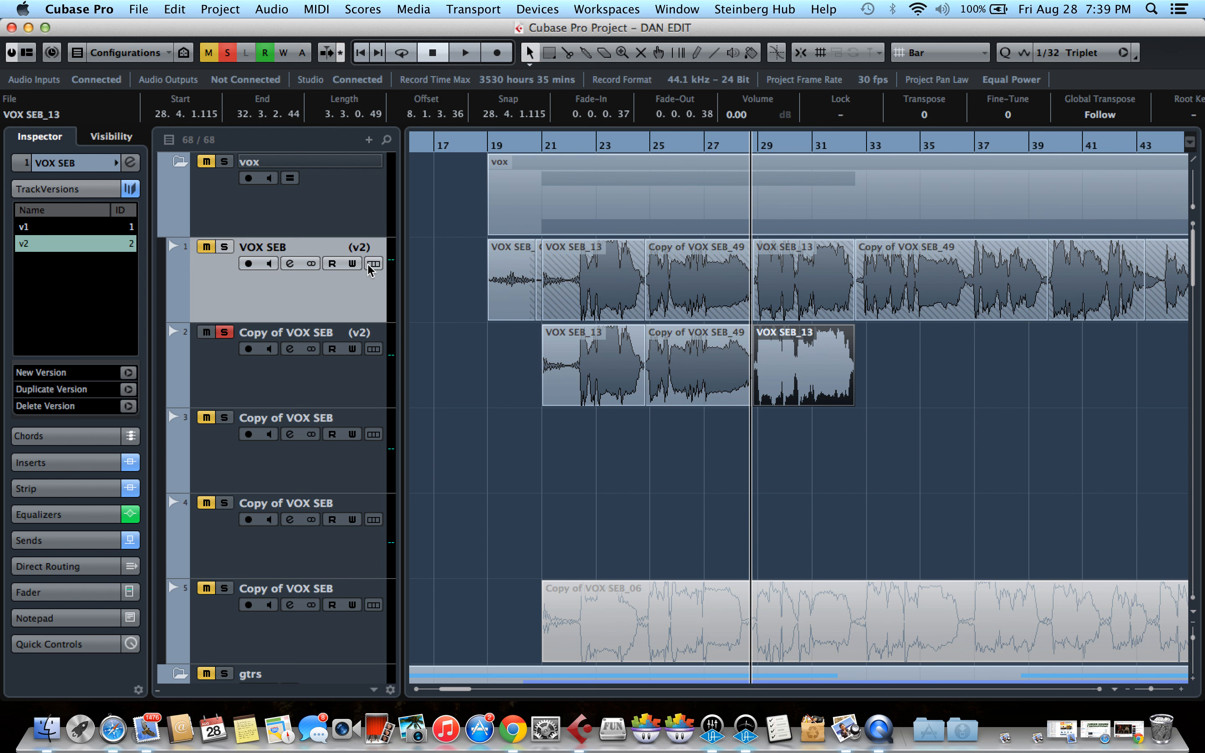
pyautogui.click(97, 165)
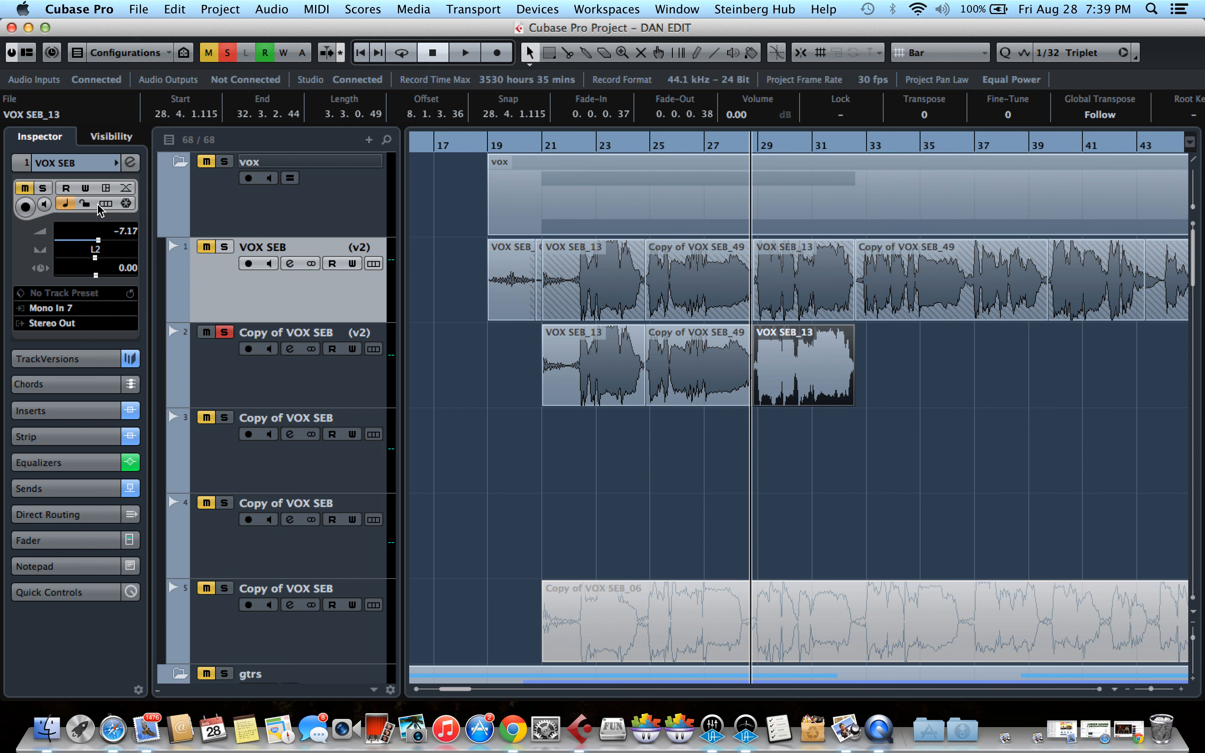
pyautogui.click(221, 8)
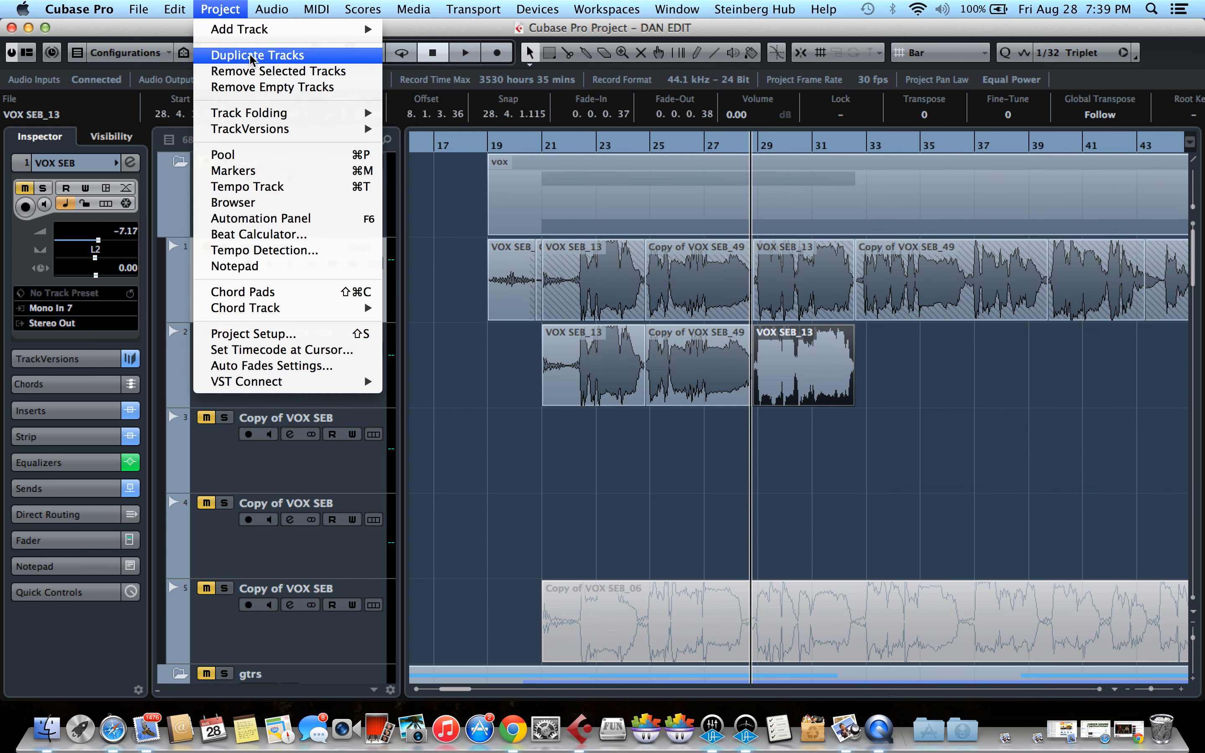
pyautogui.moveTo(281, 131)
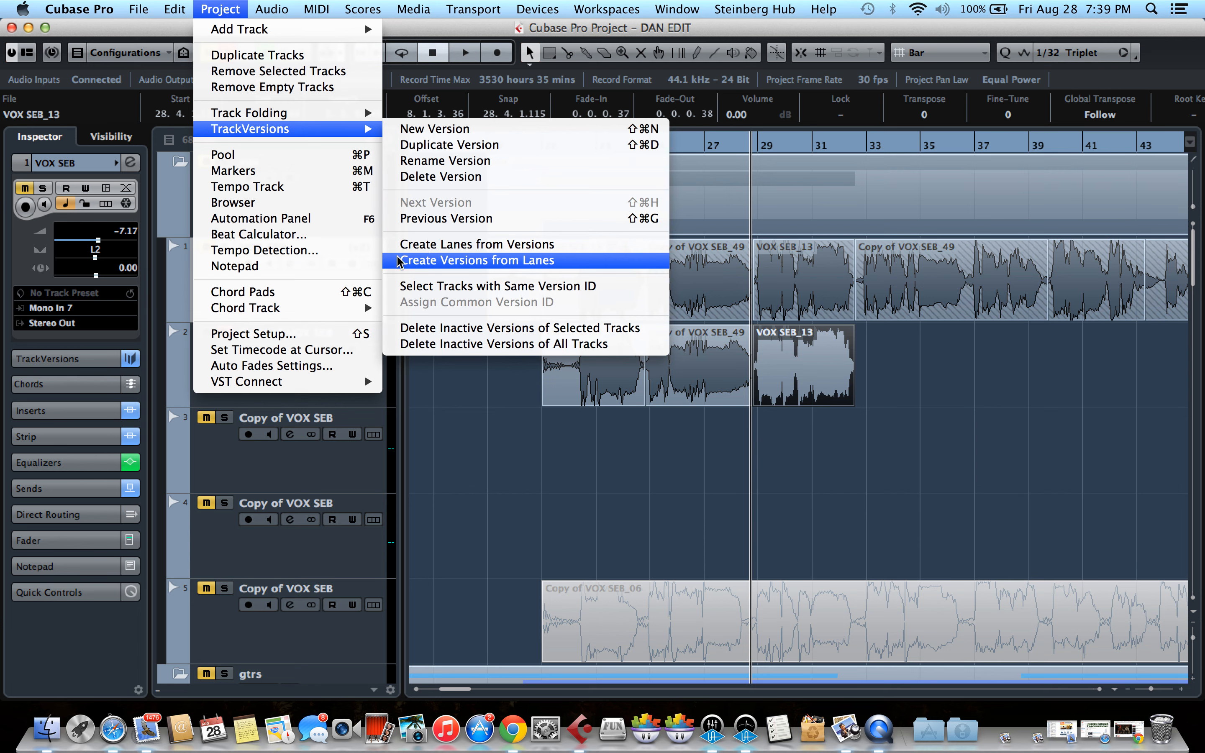
pyautogui.click(539, 268)
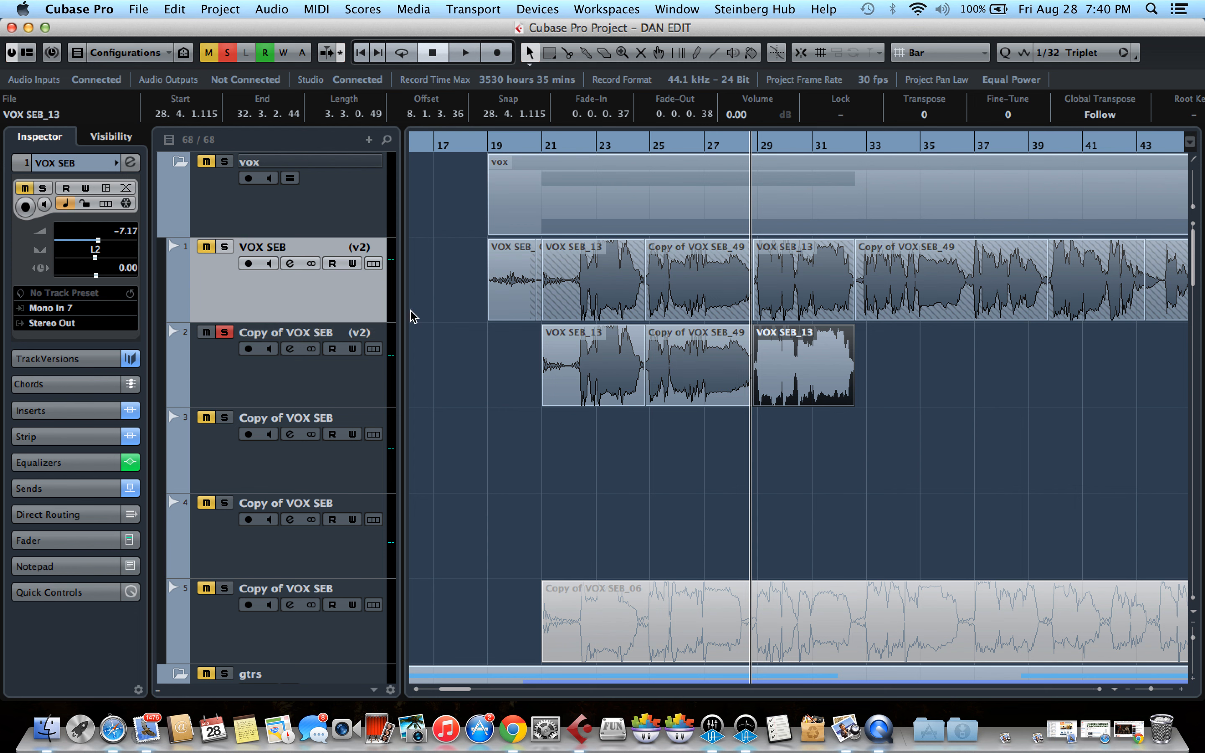
# Compare v1 and v2 on the Copy of VOX SEB track and leave v1 active.
pyautogui.click(286, 379)
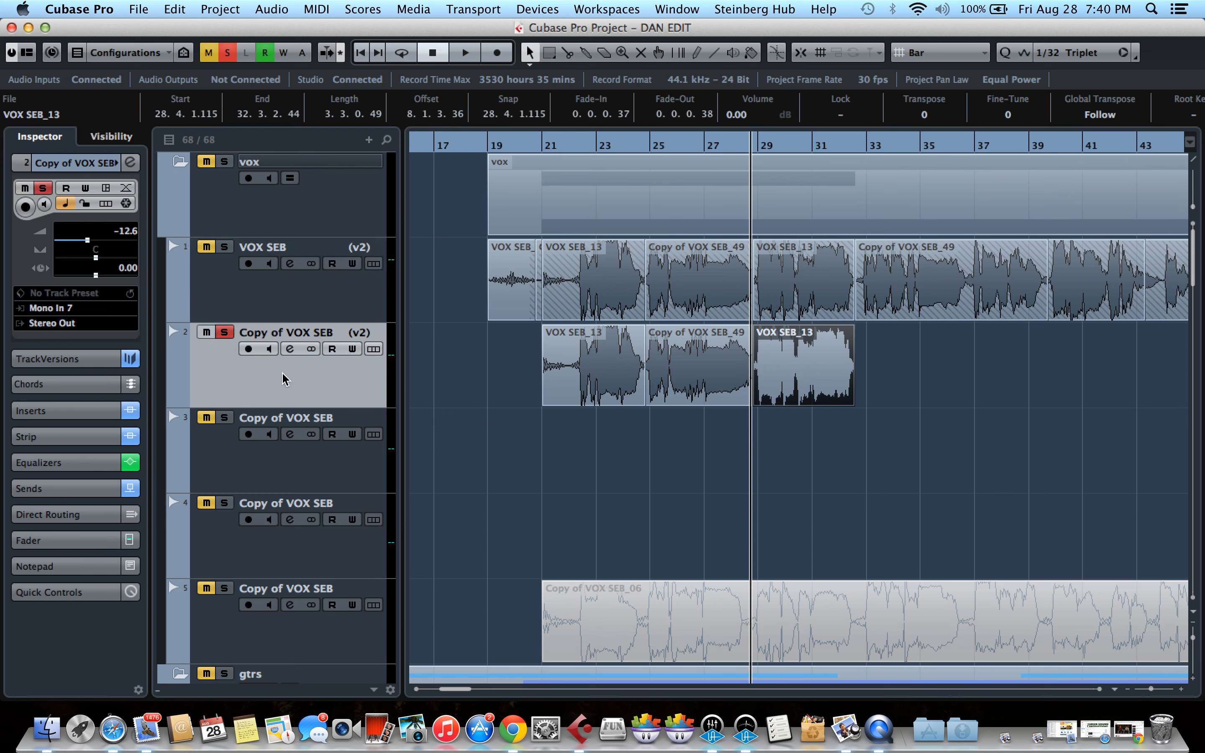
pyautogui.click(377, 335)
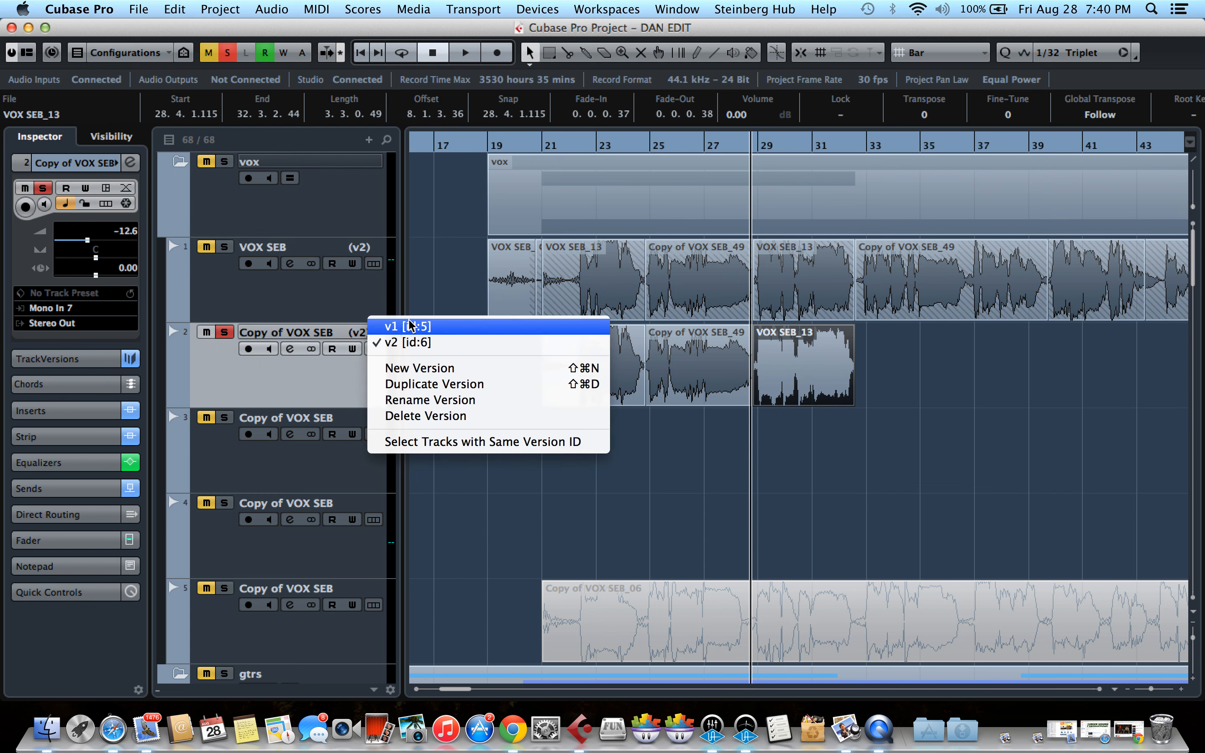
pyautogui.click(411, 326)
pyautogui.click(377, 333)
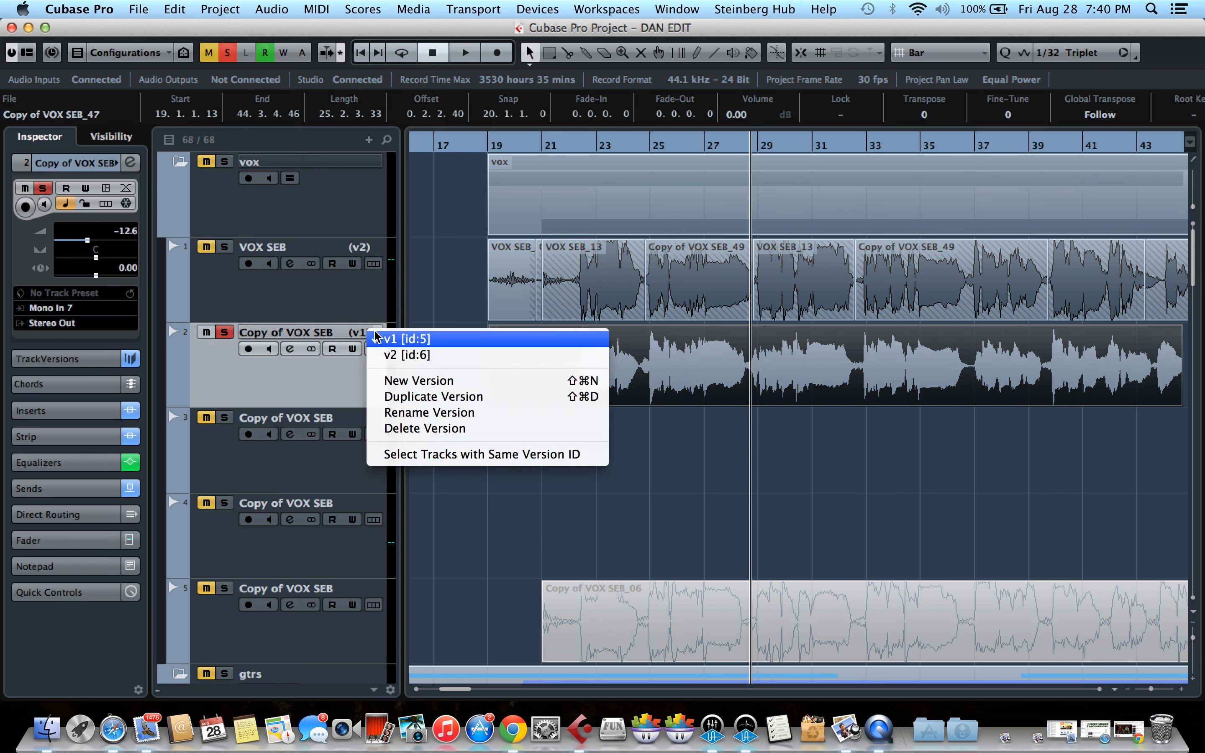
pyautogui.click(387, 355)
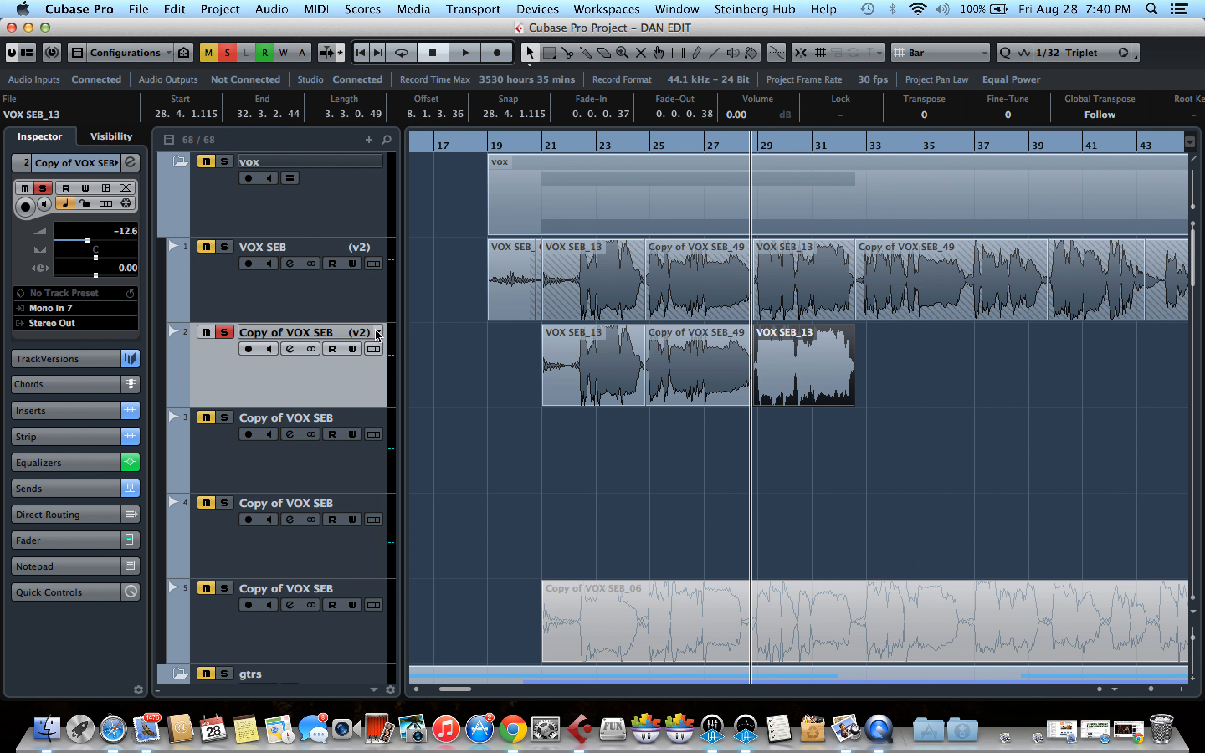
pyautogui.click(377, 335)
pyautogui.click(398, 320)
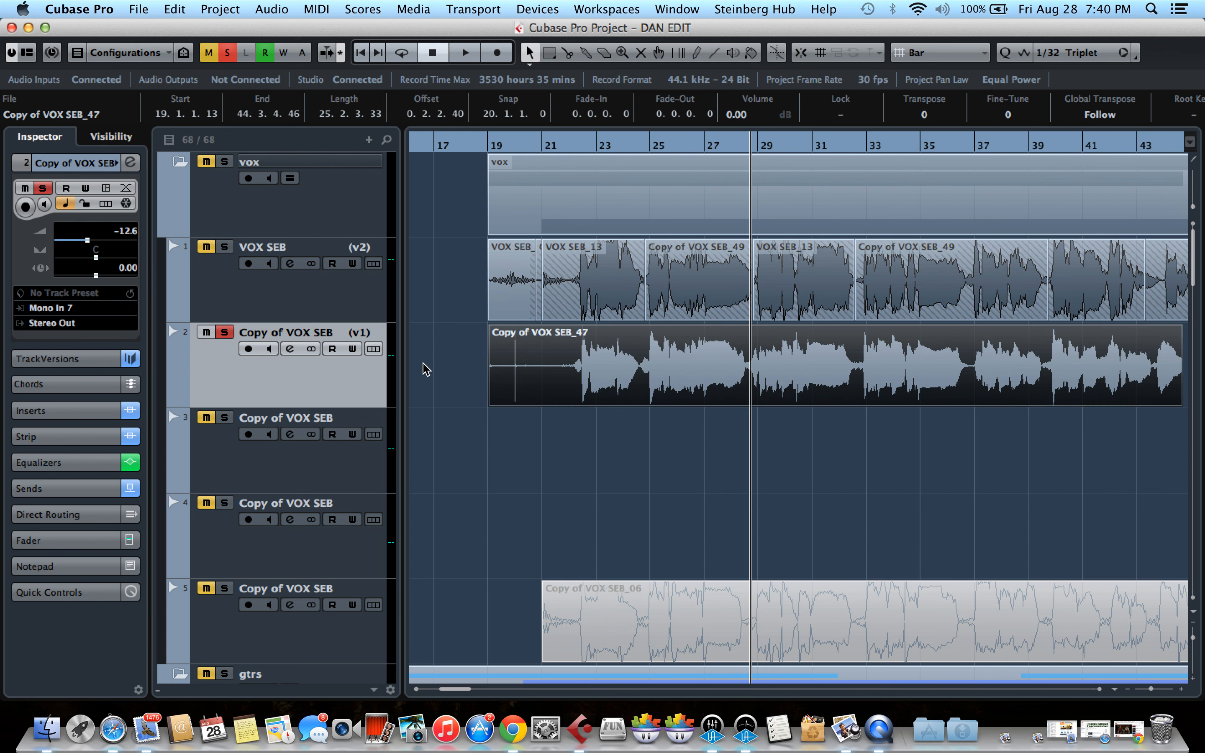
pyautogui.click(377, 333)
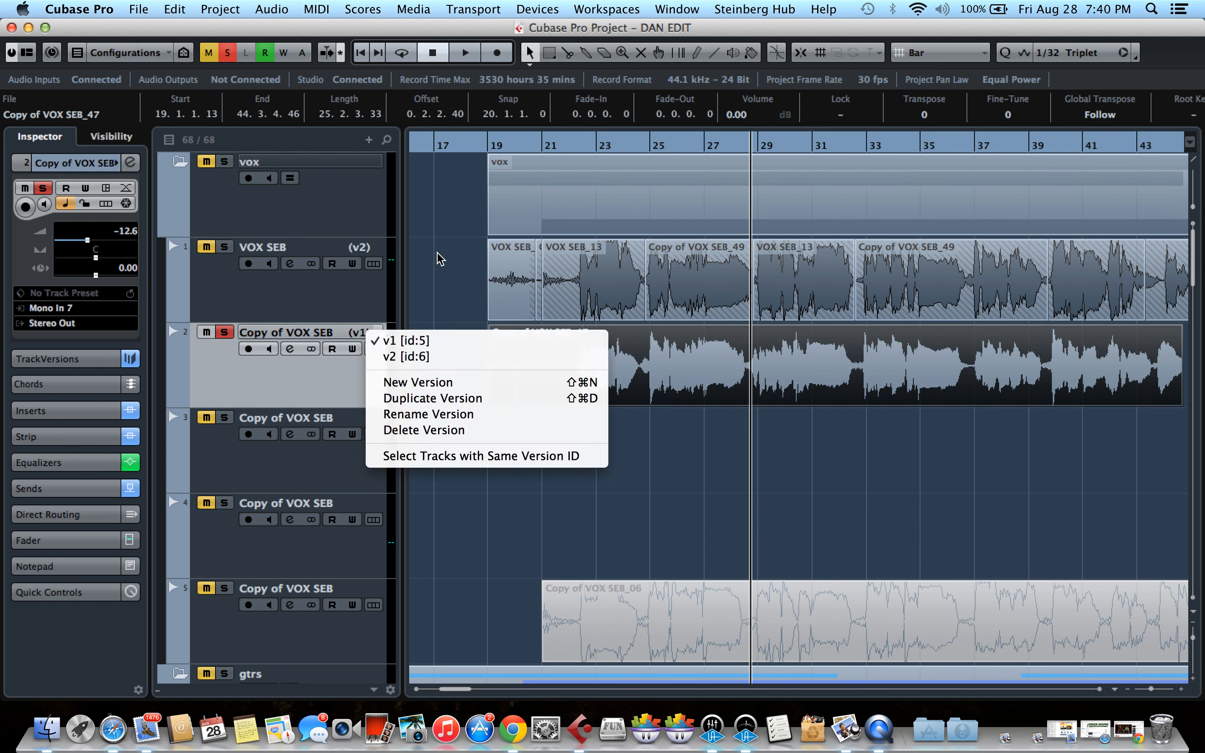
pyautogui.click(438, 258)
pyautogui.click(377, 333)
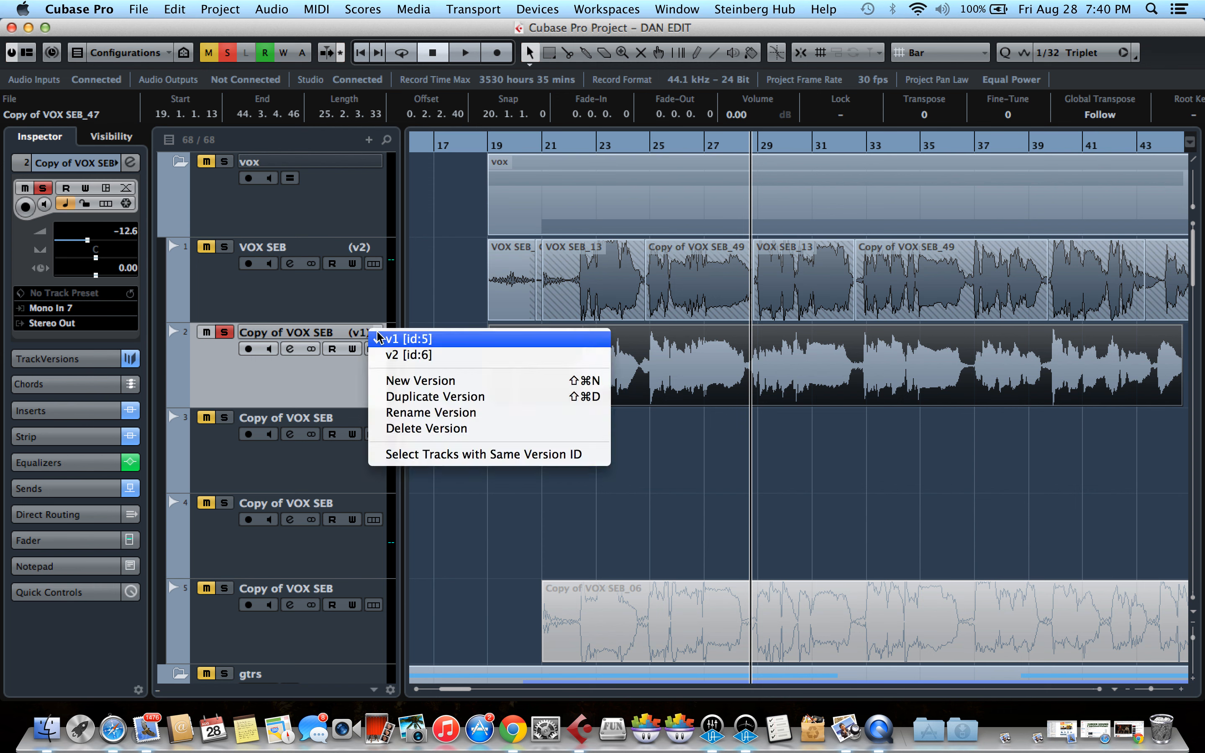
# Audition v1 from about bar 22, then v2 from about bar 25, on the soloed Copy of VOX SEB track.
pyautogui.click(415, 313)
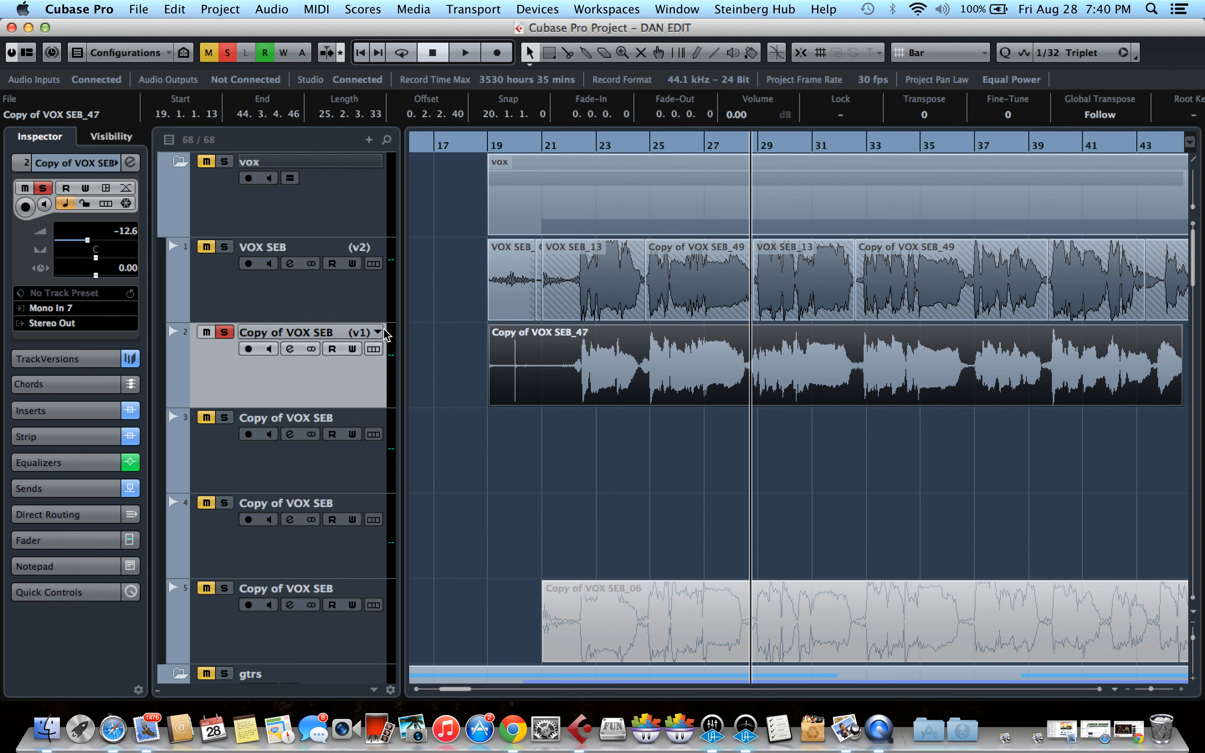
pyautogui.click(569, 150)
pyautogui.press('space')
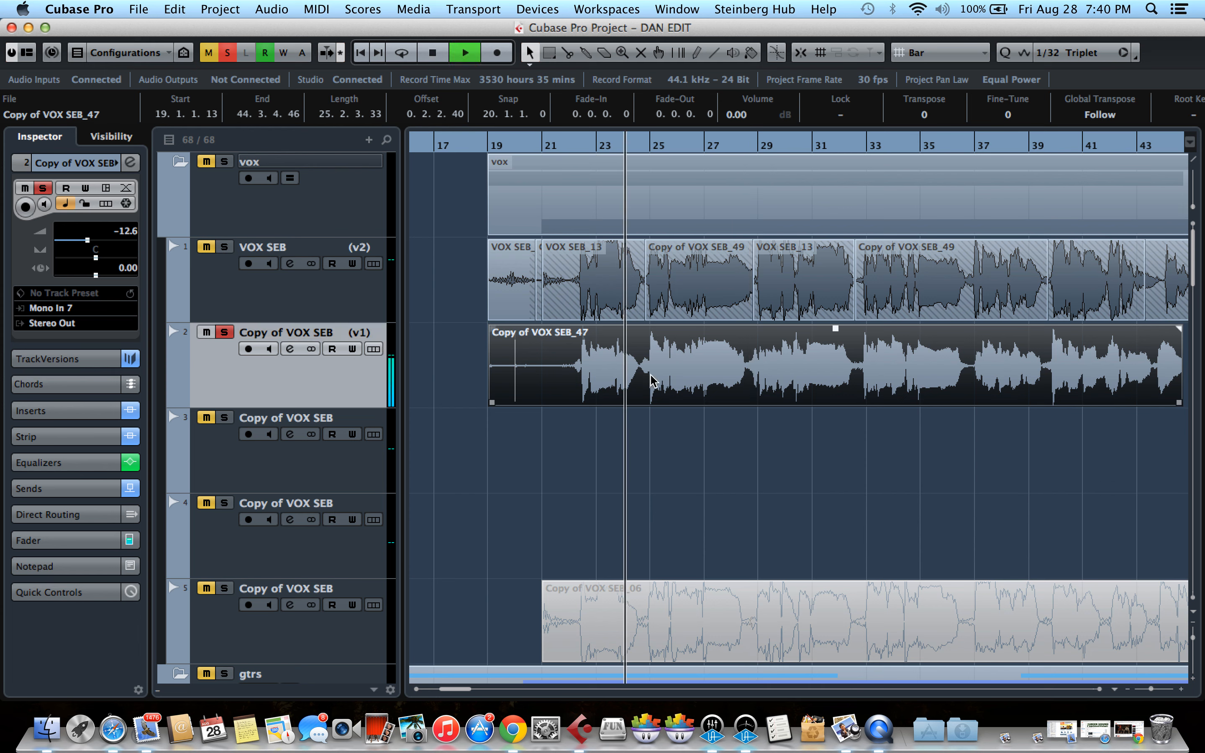
pyautogui.press('space')
pyautogui.click(377, 332)
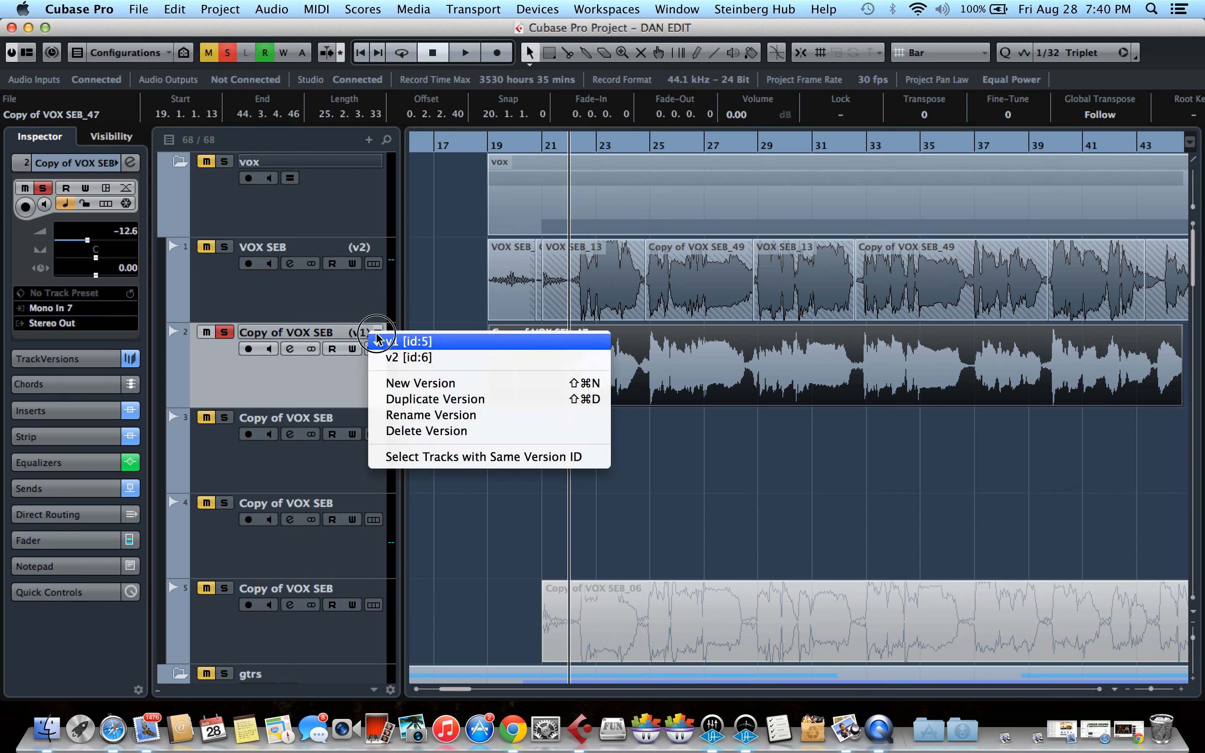
pyautogui.click(394, 357)
pyautogui.click(648, 141)
pyautogui.press('space')
pyautogui.press('space')
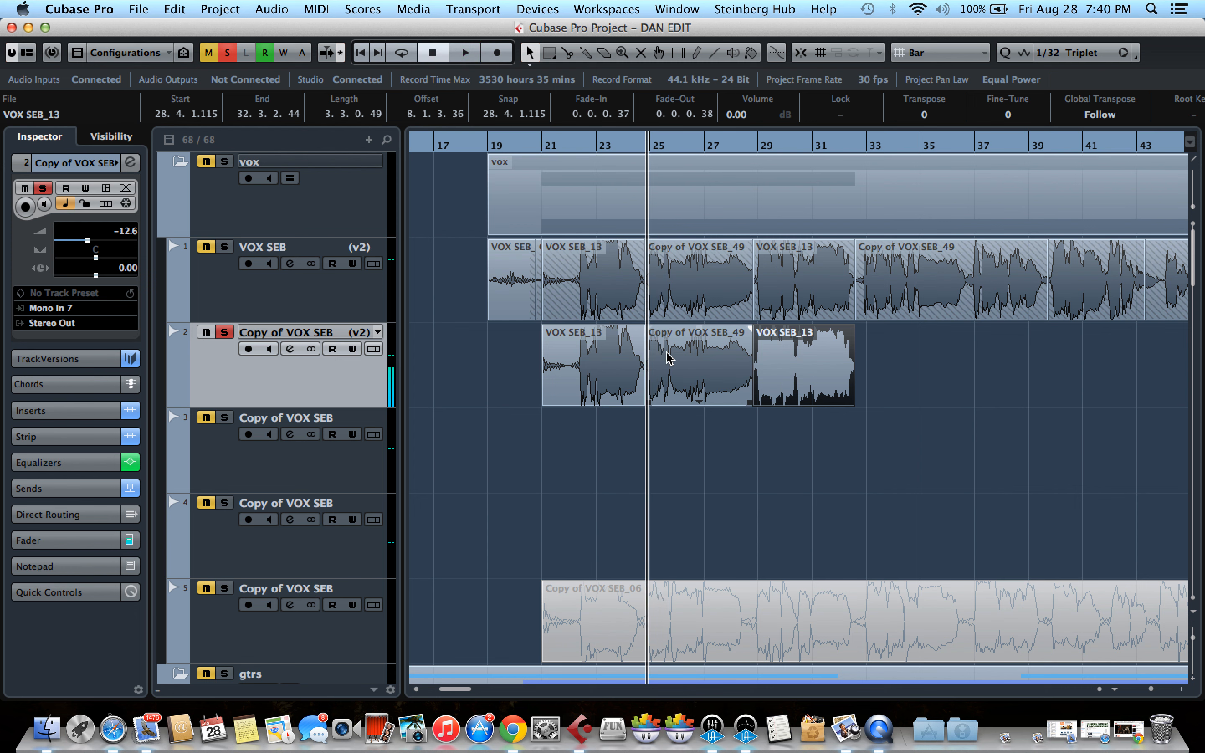
# Create a new empty version of the Copy of VOX SEB track and show its TrackVersions list in the Inspector.
pyautogui.click(372, 333)
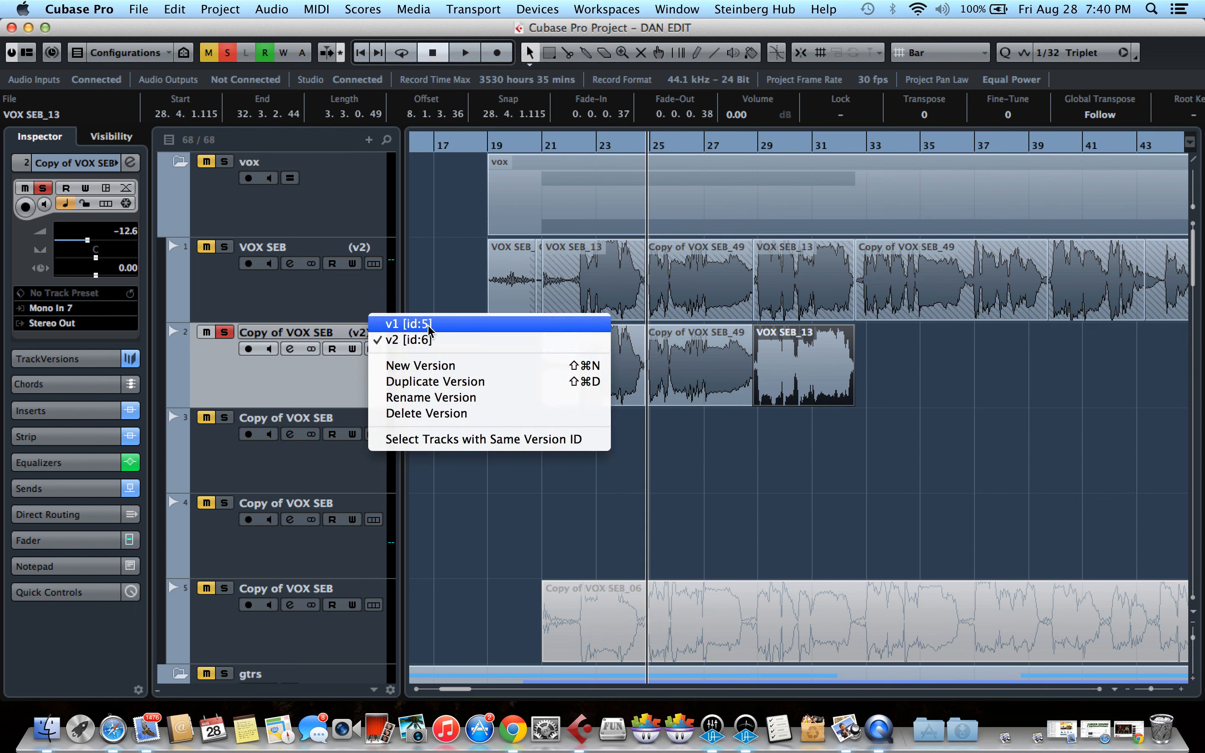
pyautogui.click(437, 368)
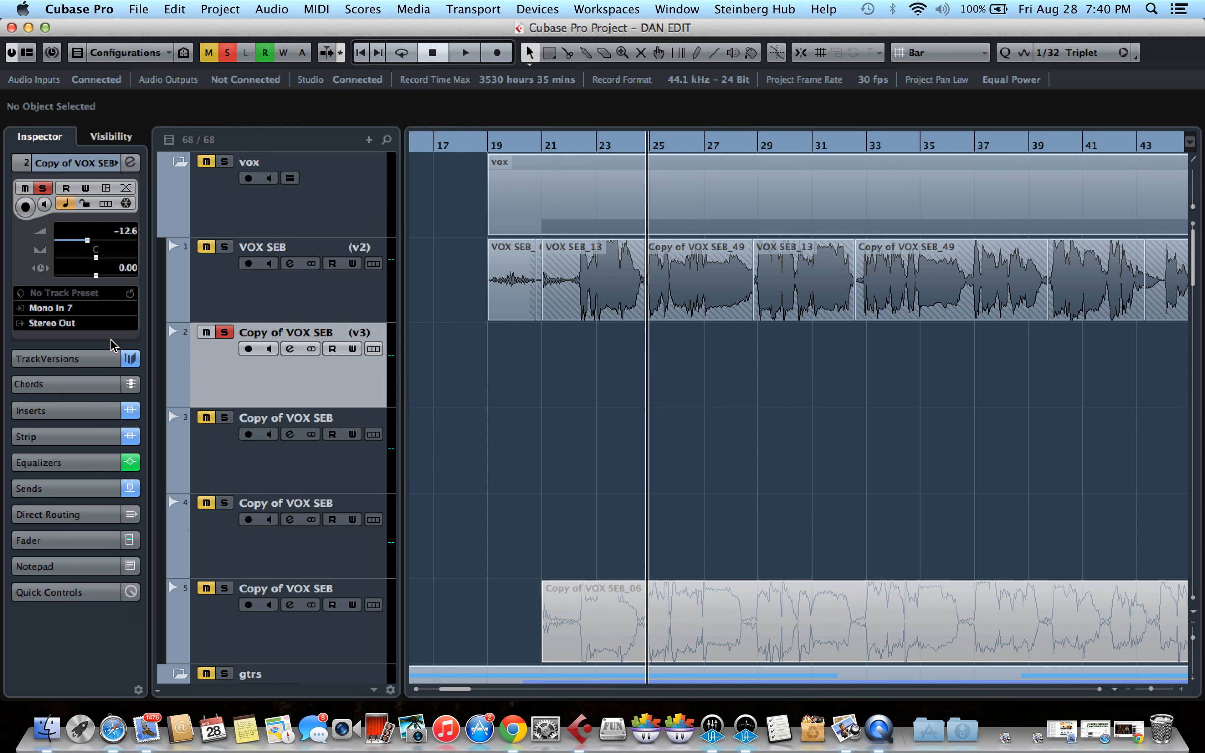
pyautogui.click(75, 359)
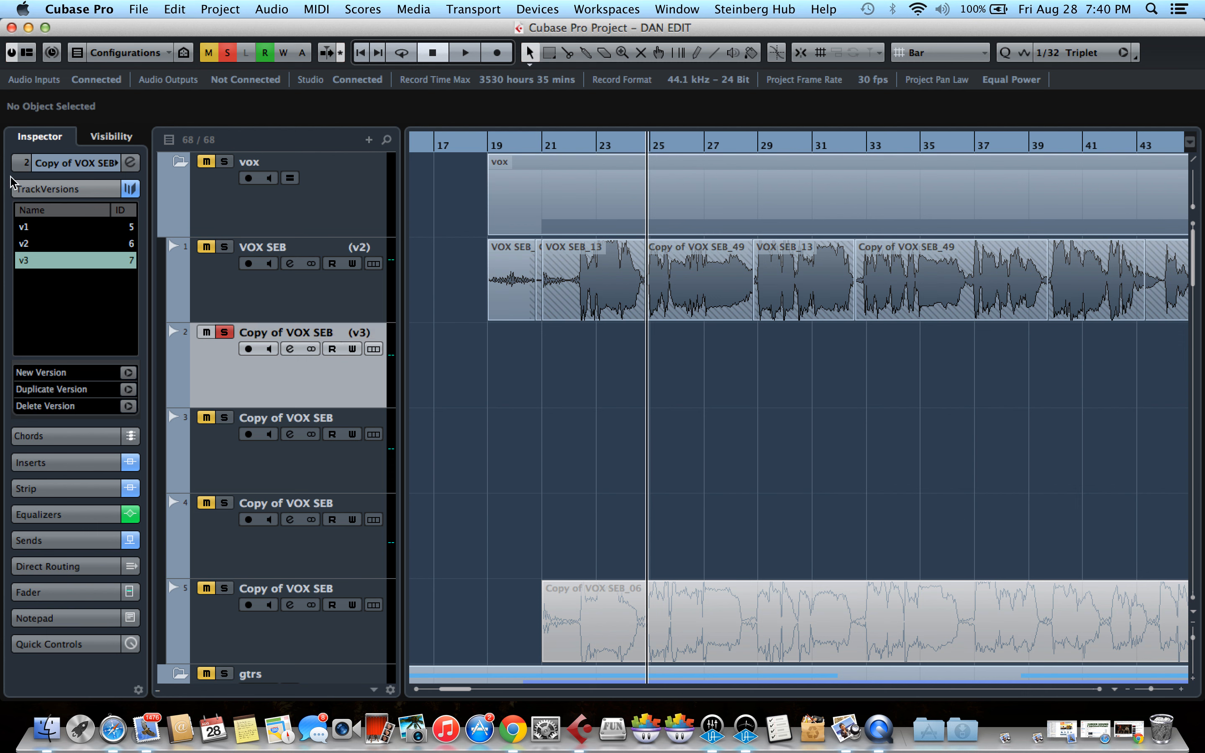
# Copy the first vocal phrase, from about bar 22 to bar 24, out of v1 and paste it into v3.
pyautogui.click(74, 230)
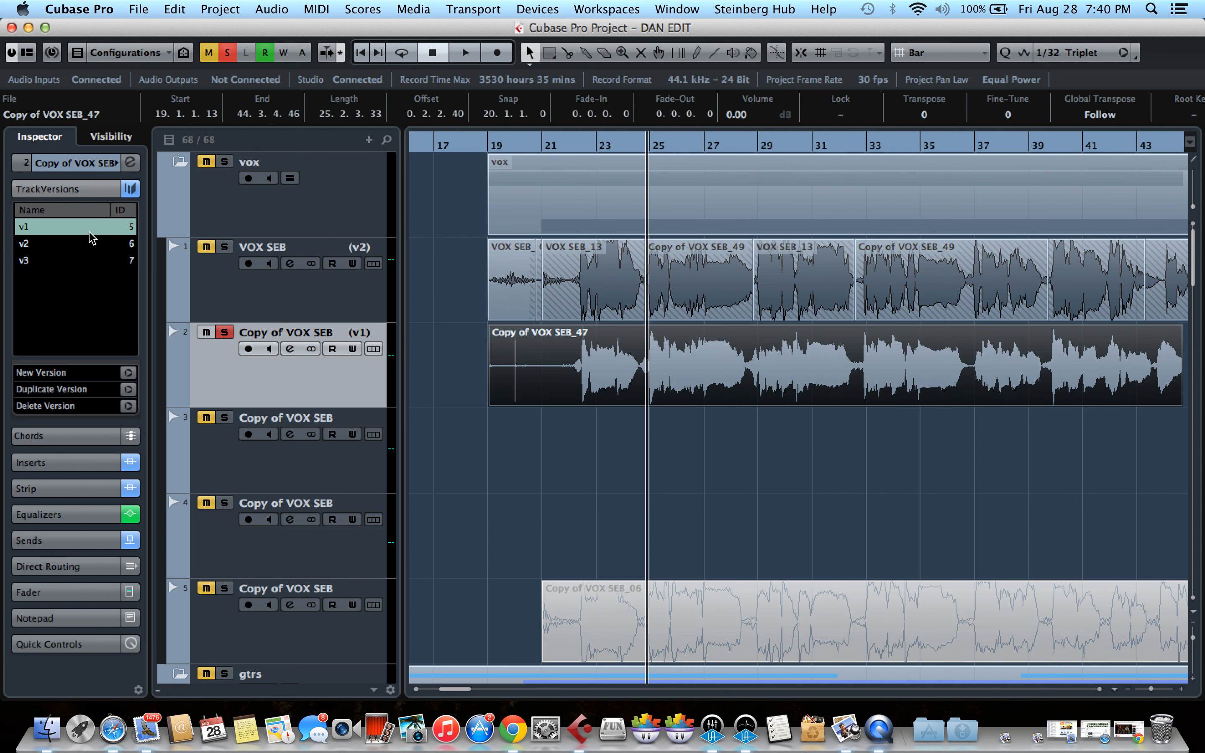
pyautogui.click(550, 53)
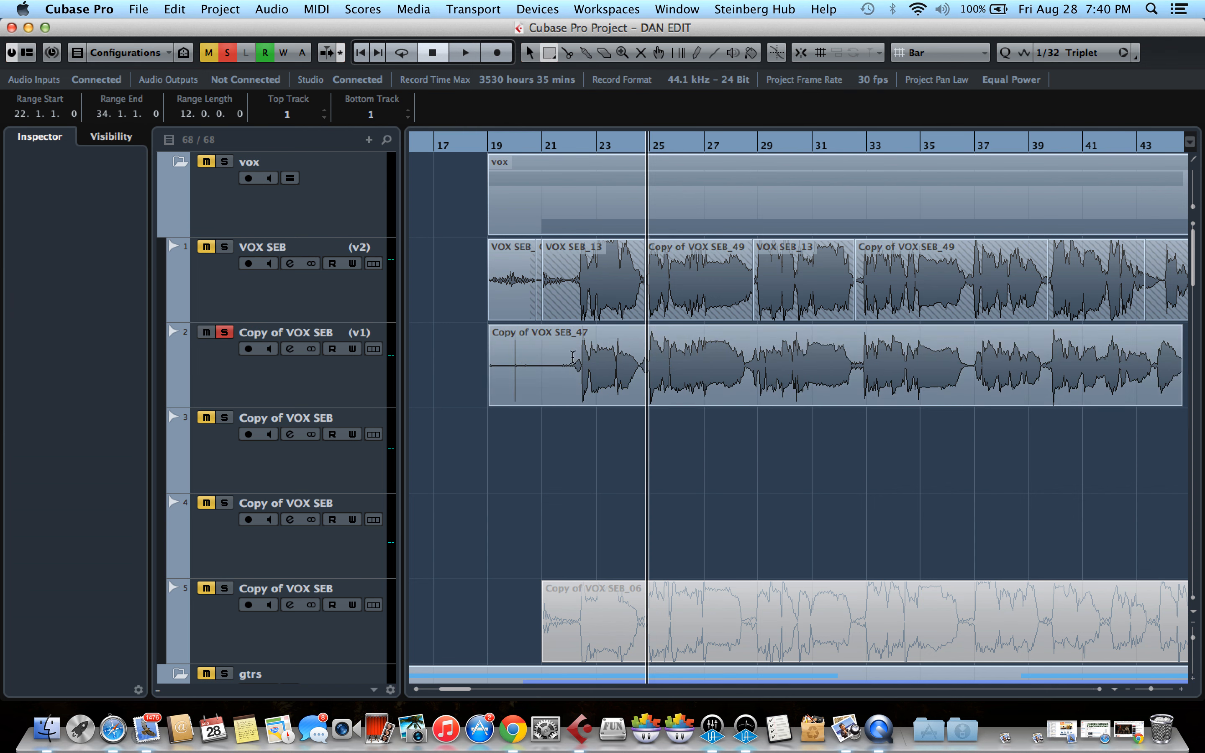
pyautogui.moveTo(573, 357); pyautogui.dragTo(641, 377)
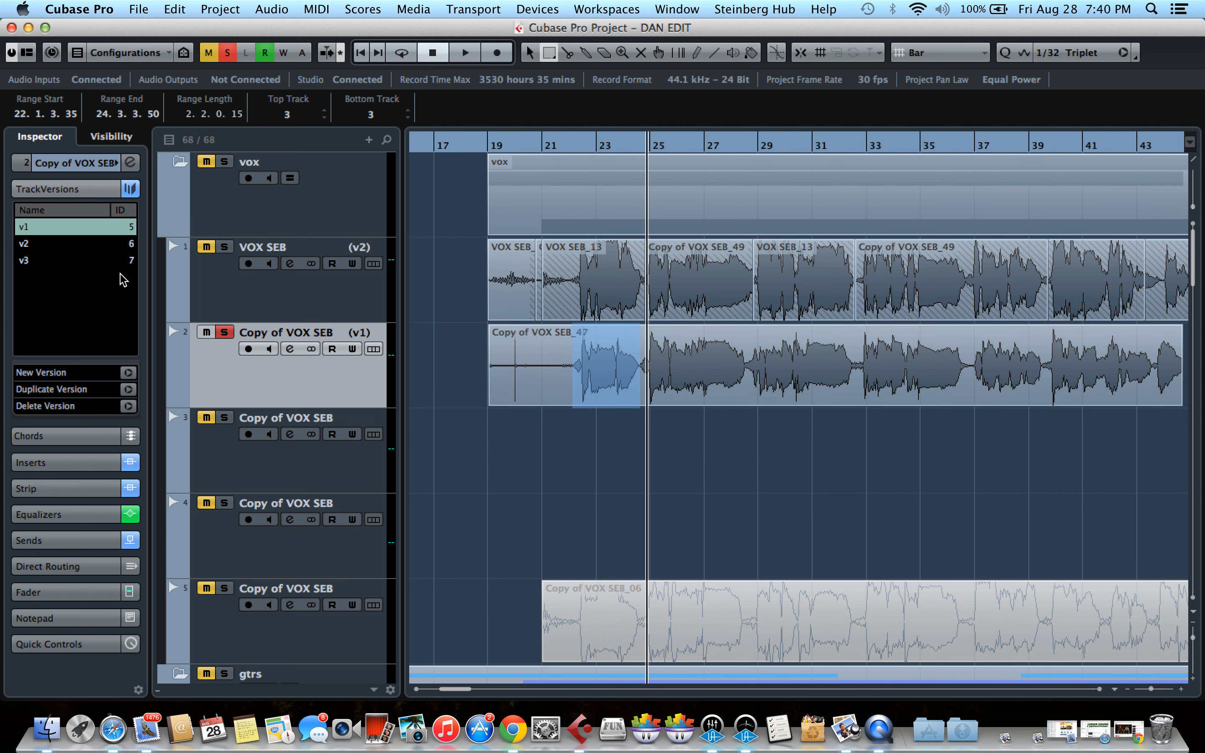
pyautogui.click(57, 263)
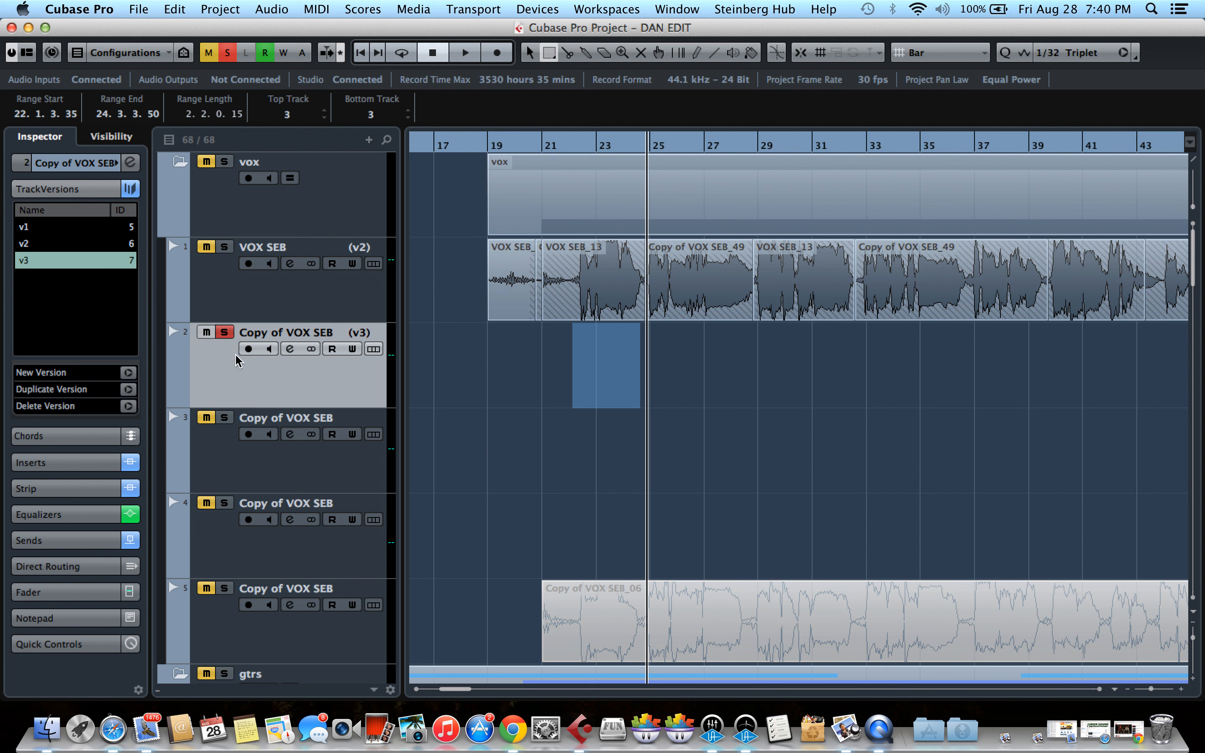
pyautogui.press('super+v')
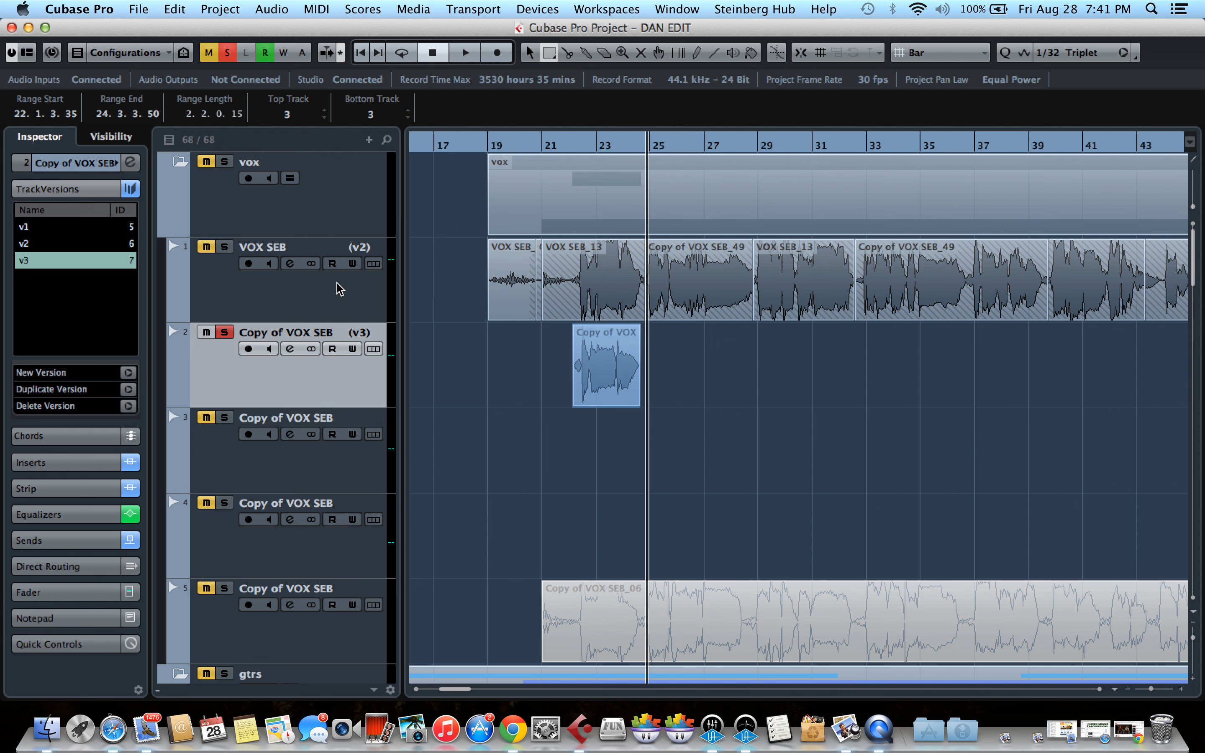
# Copy the second phrase, the Copy of VOX SEB_49 section from about bar 25 to 29, out of v2 into v3.
pyautogui.click(60, 243)
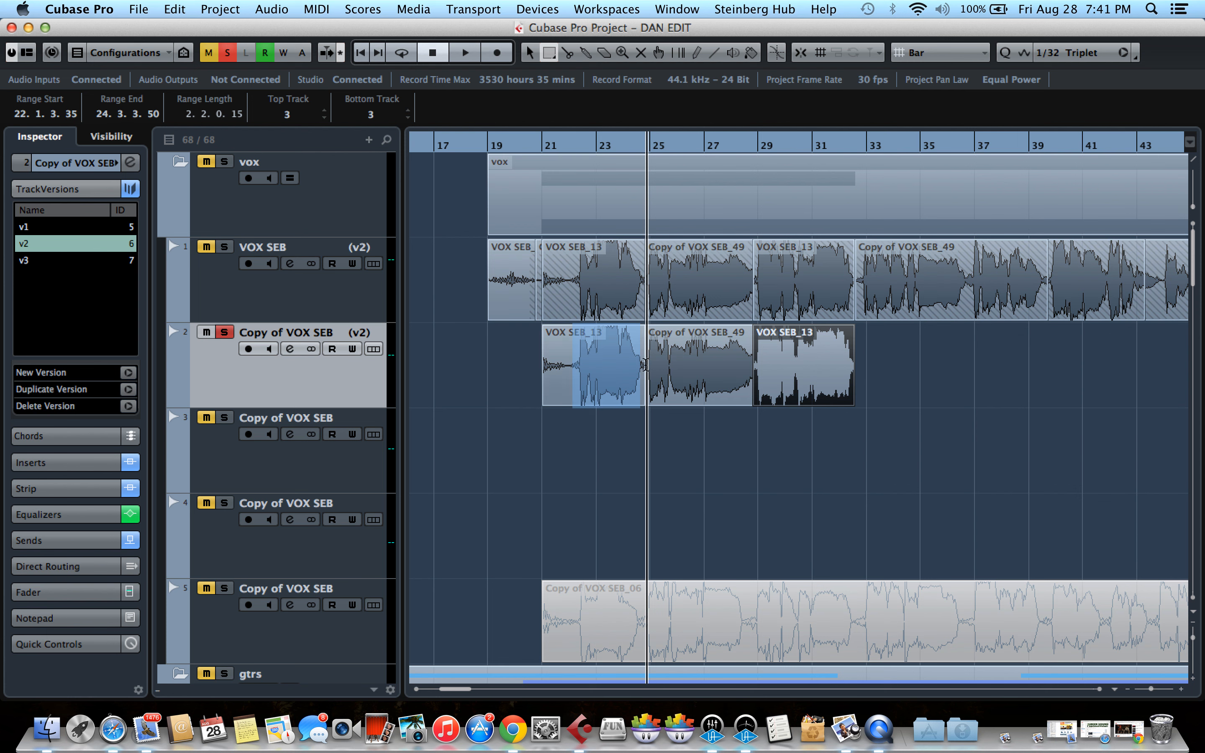
pyautogui.moveTo(646, 366); pyautogui.dragTo(753, 373)
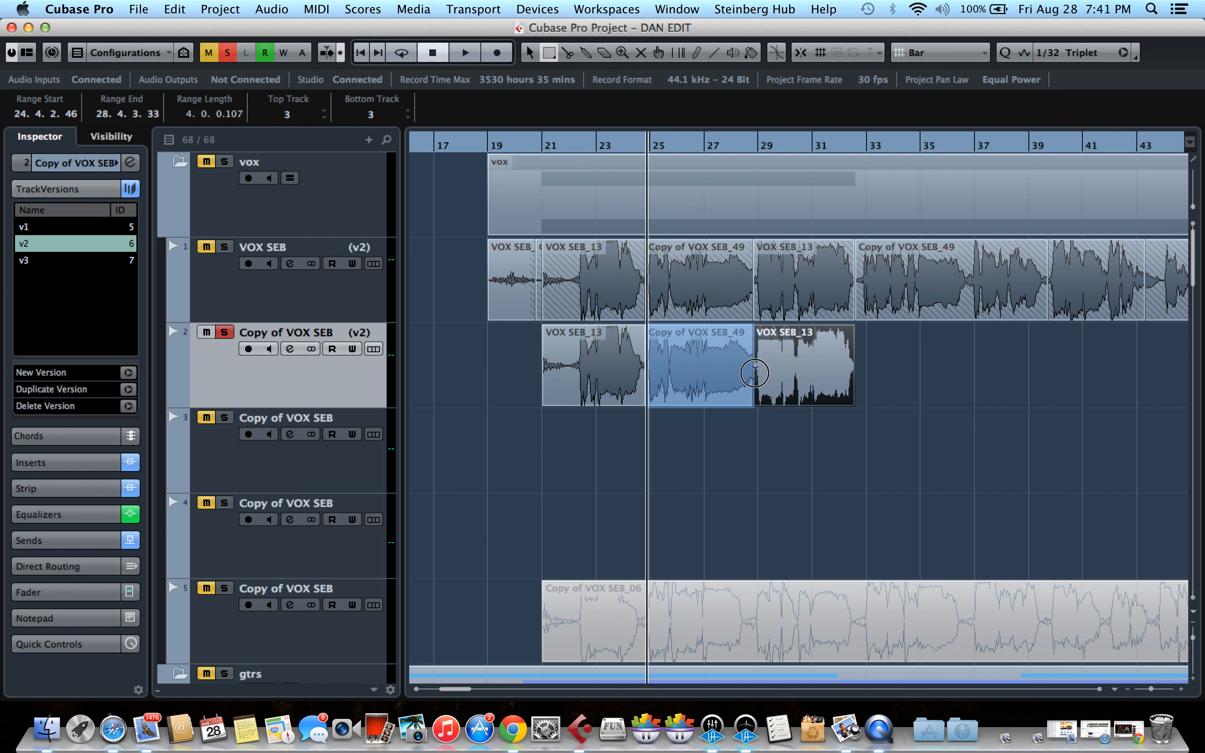
pyautogui.press('super+c')
pyautogui.click(75, 260)
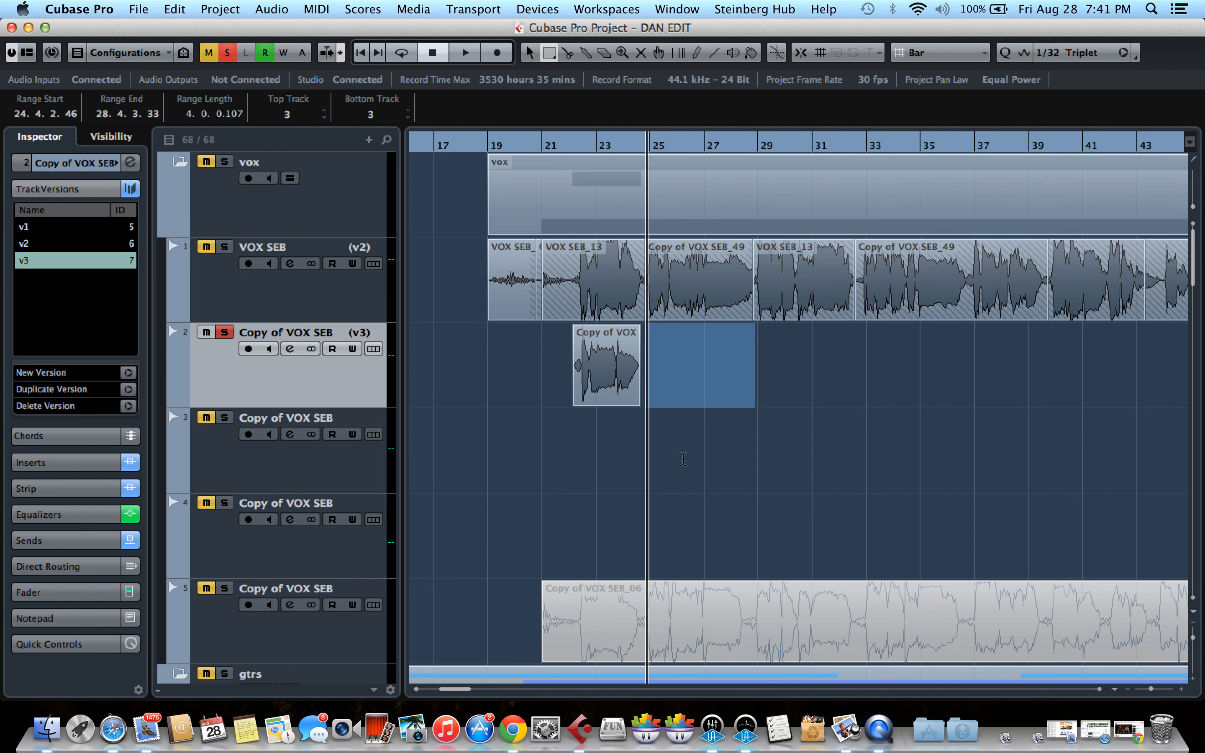
pyautogui.press('super+v')
# Copy the third phrase, from about bar 28 to the end of bar 32, out of v1 and paste it into v3.
pyautogui.click(50, 229)
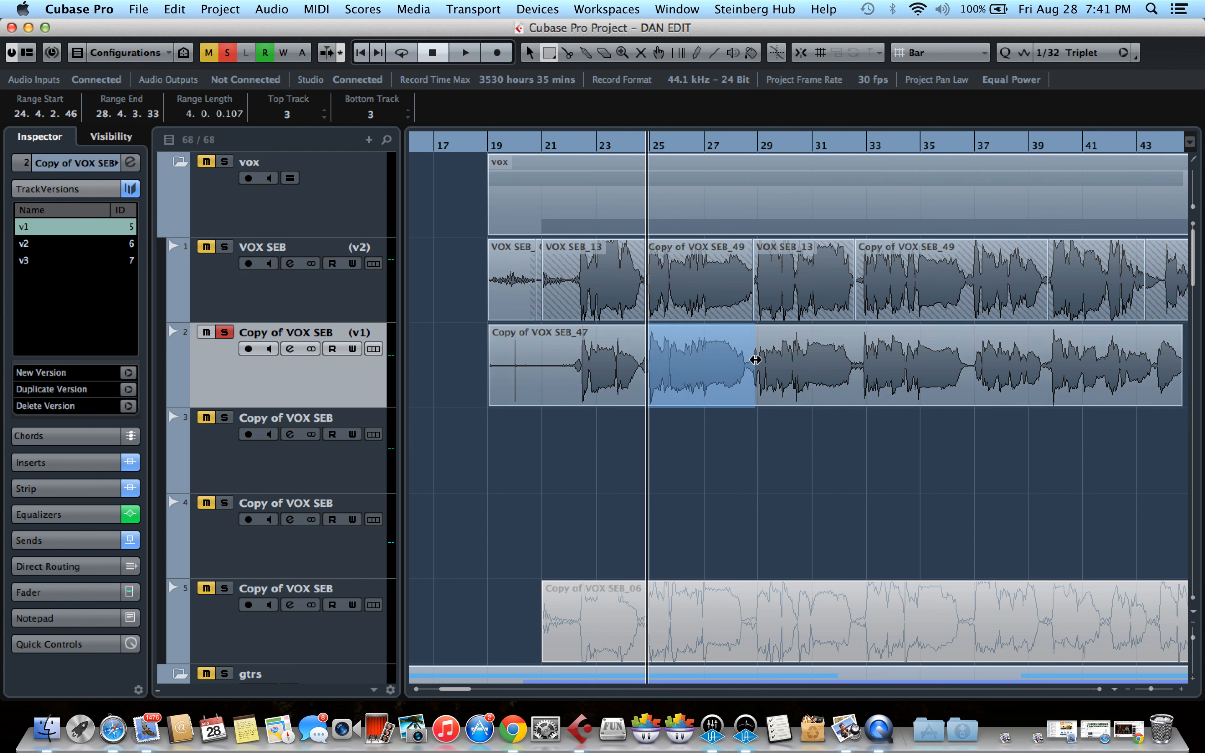
pyautogui.moveTo(755, 360); pyautogui.dragTo(755, 364)
pyautogui.click(770, 362)
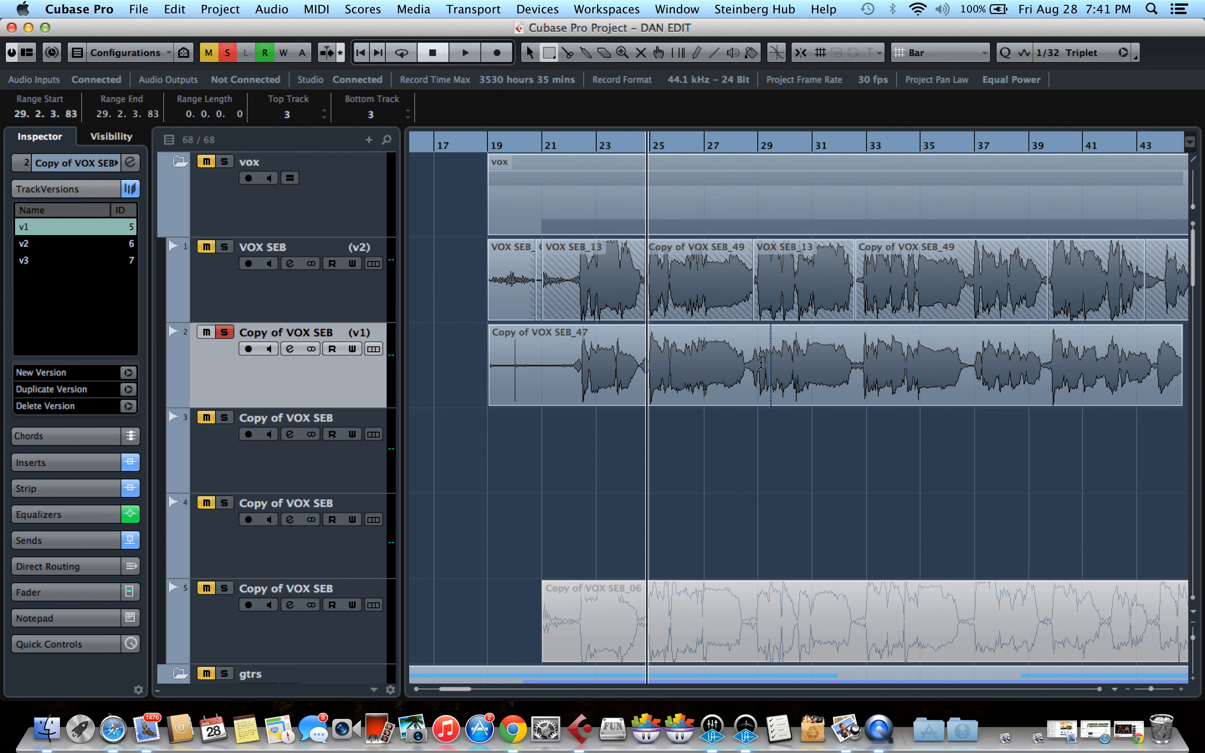
pyautogui.moveTo(749, 365); pyautogui.dragTo(859, 368)
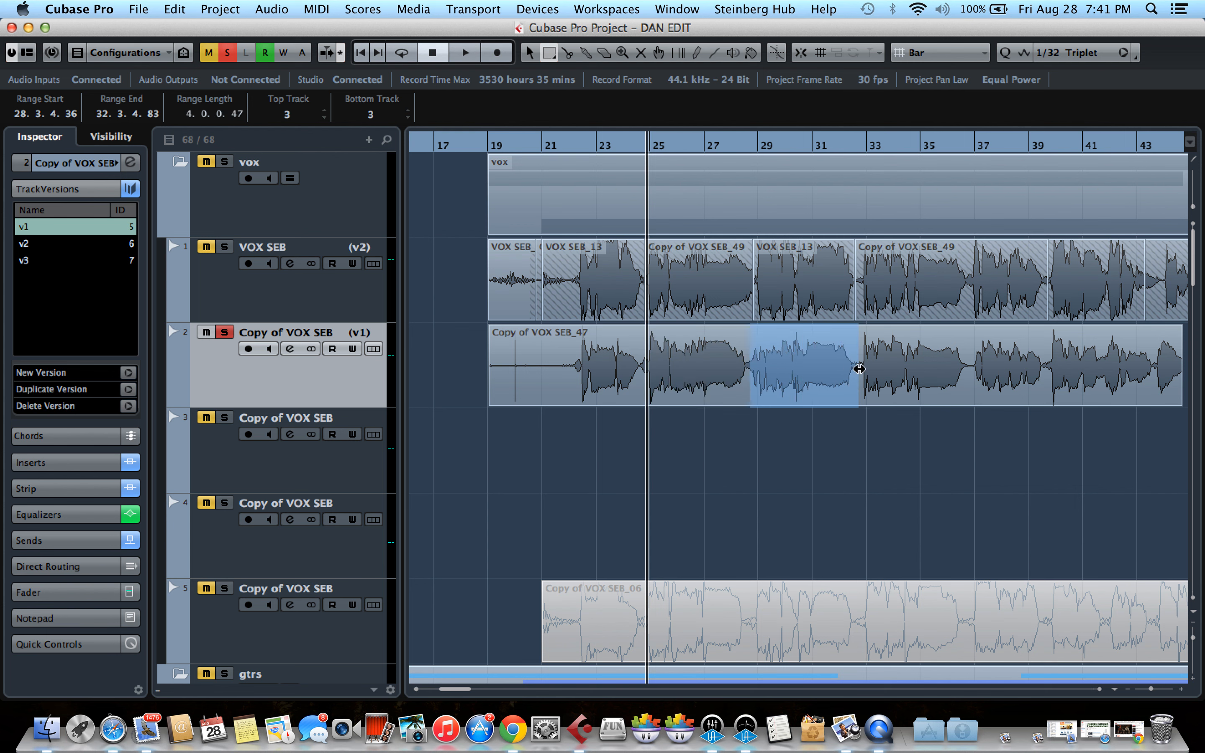
pyautogui.click(71, 262)
pyautogui.press('super+v')
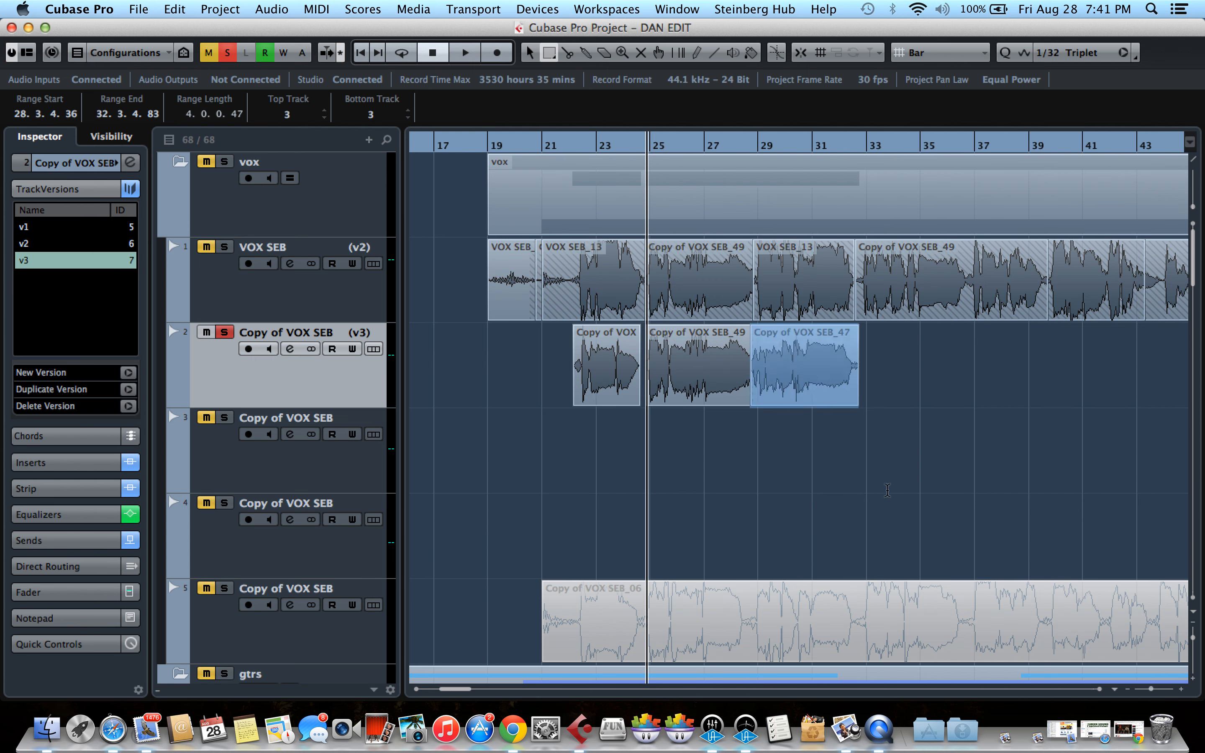
# Select all three events in v3 and crossfade them, continuing past the event gap that is too large.
pyautogui.click(837, 468)
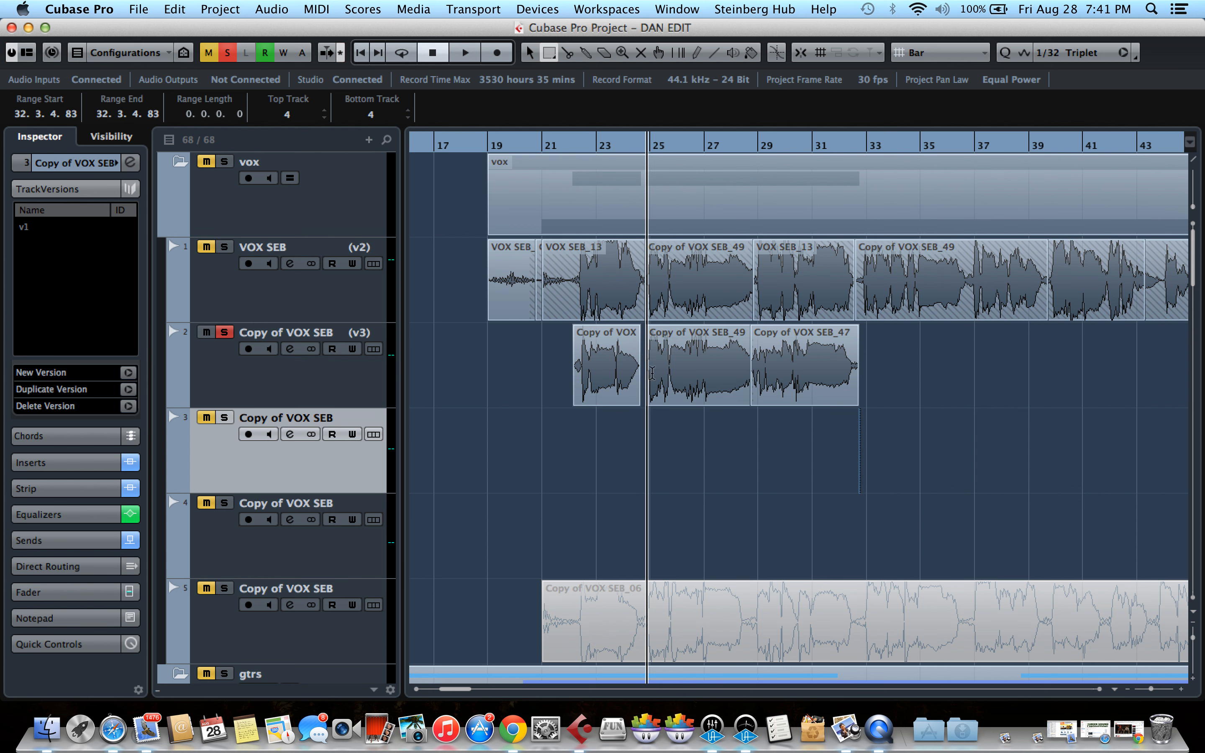
pyautogui.press('1')
pyautogui.moveTo(849, 444); pyautogui.dragTo(587, 362)
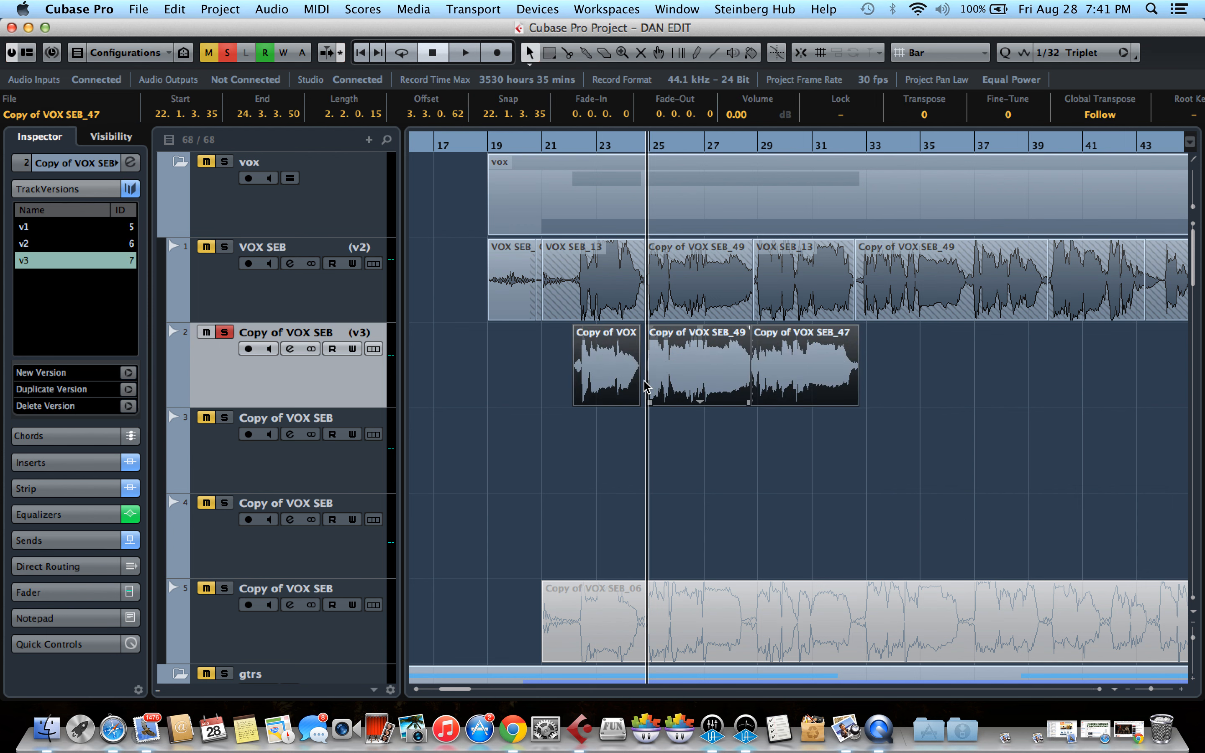
pyautogui.press('x')
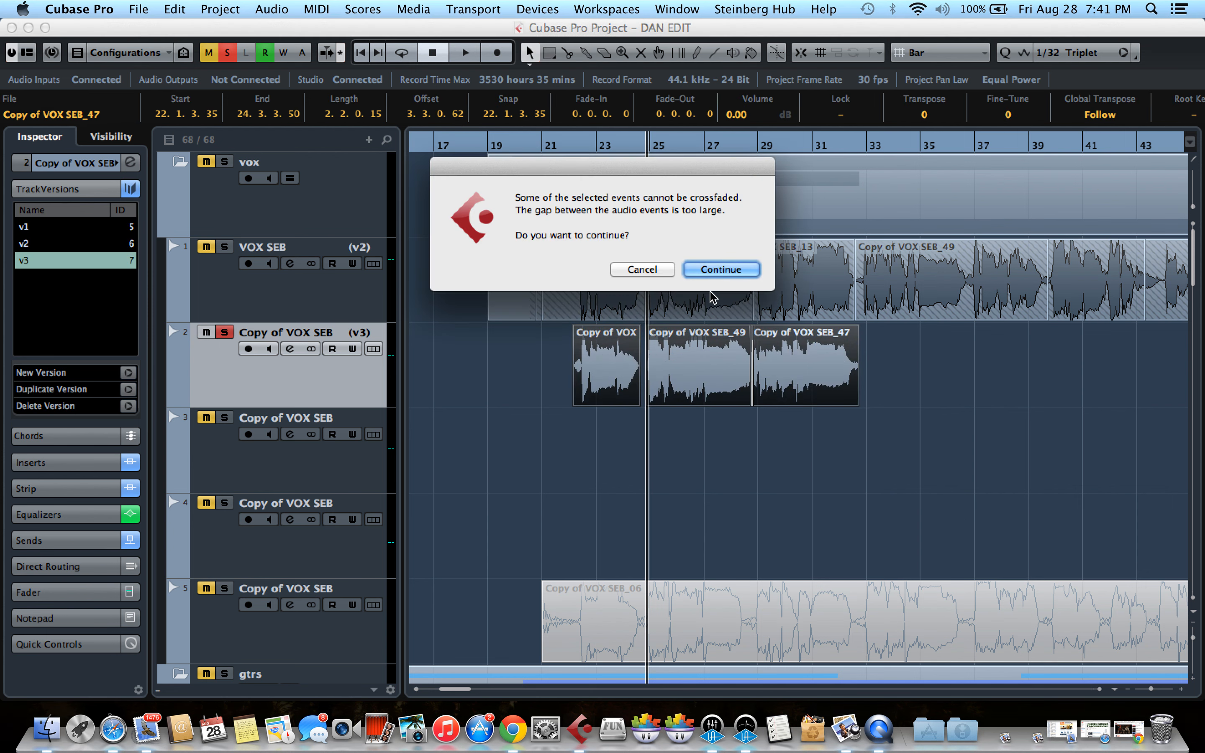
pyautogui.click(719, 270)
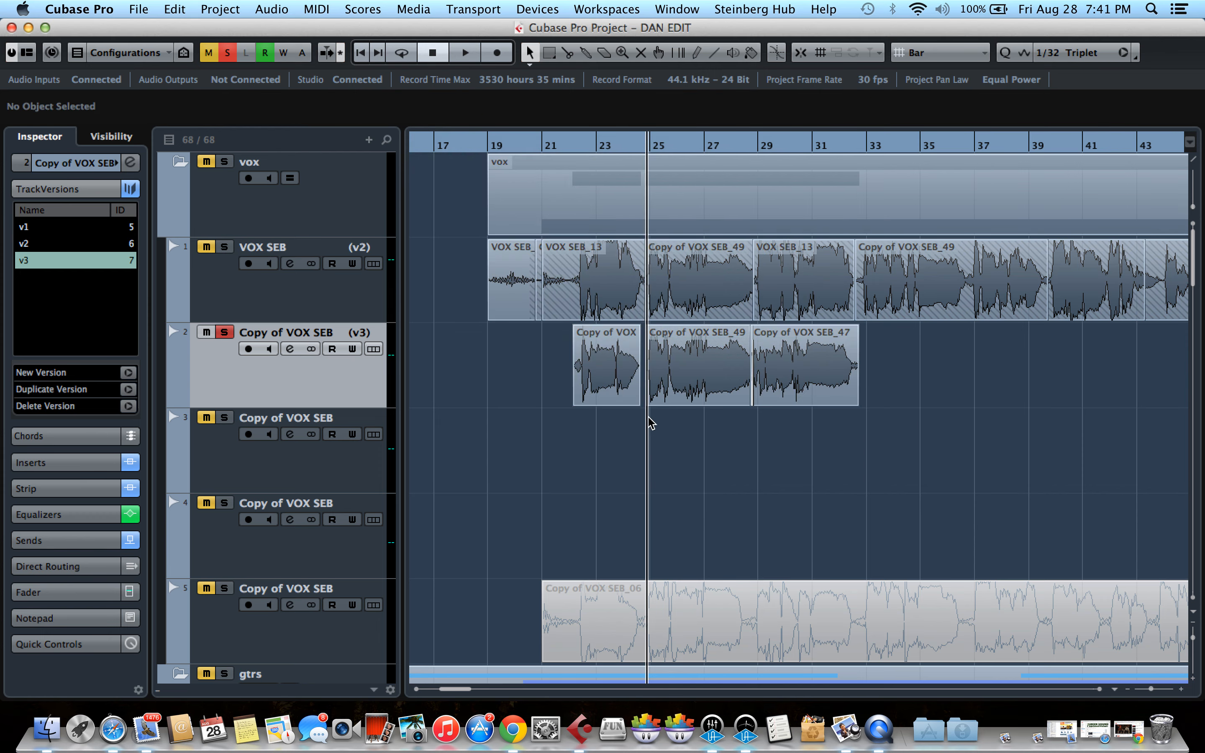
# Resize the first two v3 events to close the gap near the end of bar 24, and crossfade them.
pyautogui.scroll(3, 636, 433)
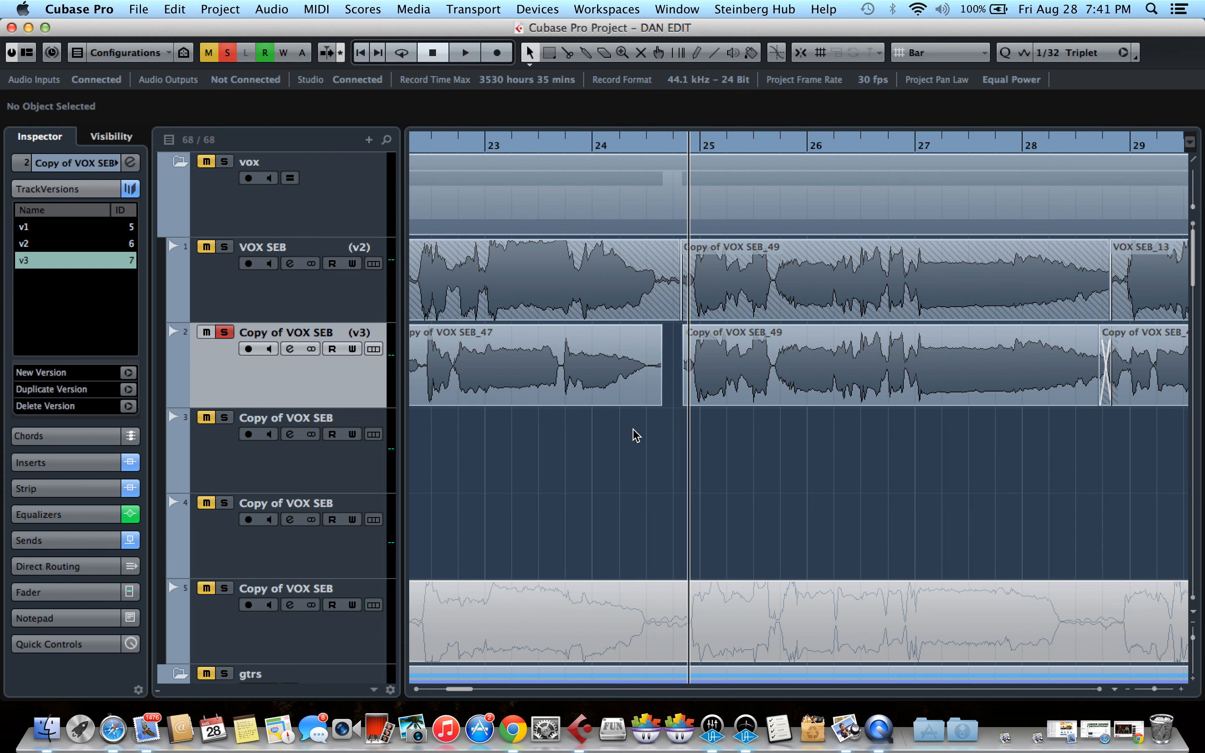
pyautogui.scroll(1, 637, 433)
pyautogui.moveTo(673, 405)
pyautogui.mouseDown()
pyautogui.moveTo(704, 403)
pyautogui.moveTo(665, 402)
pyautogui.moveTo(679, 405)
pyautogui.mouseUp()
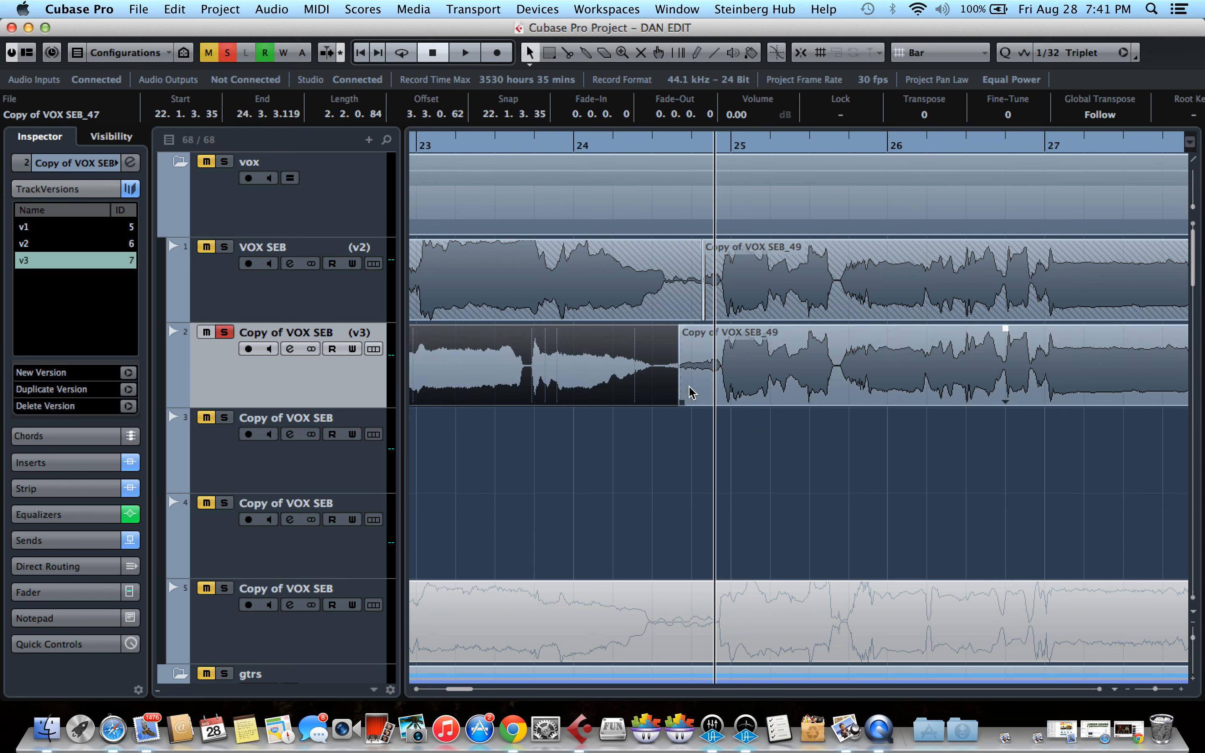
pyautogui.click(687, 388)
pyautogui.keyDown('shift'); pyautogui.click(646, 380); pyautogui.keyUp('shift')
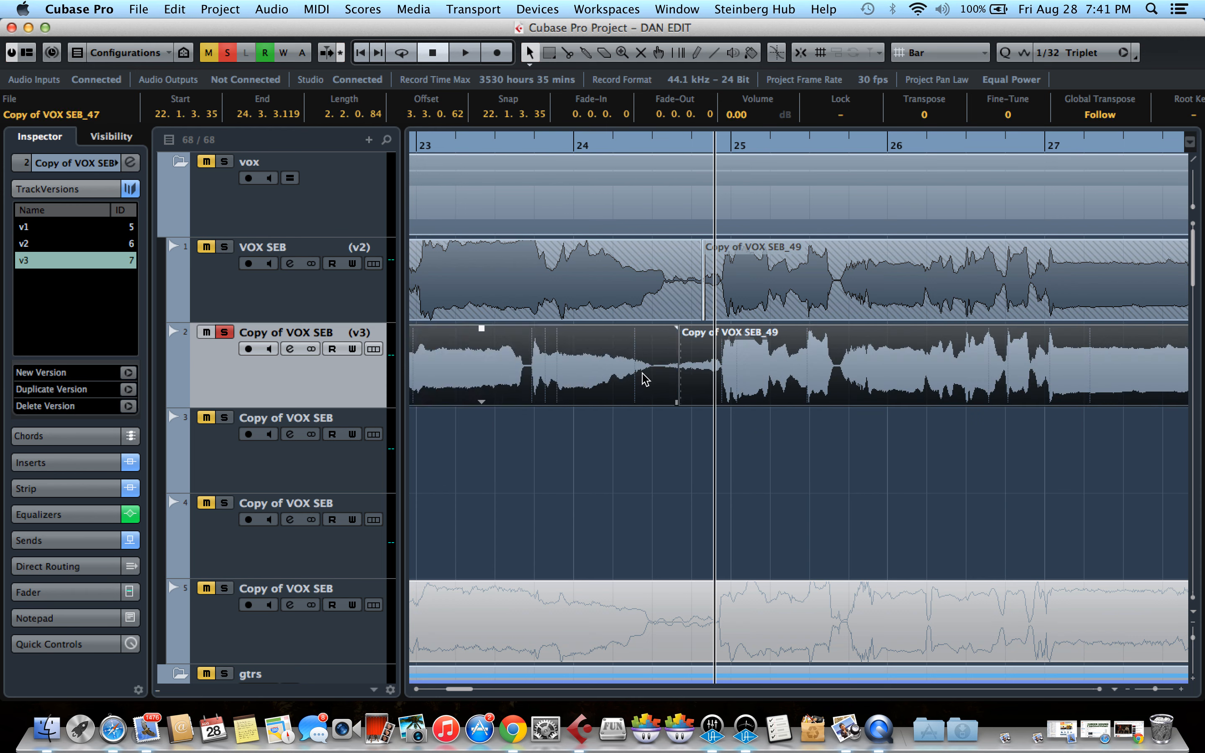
pyautogui.press('x')
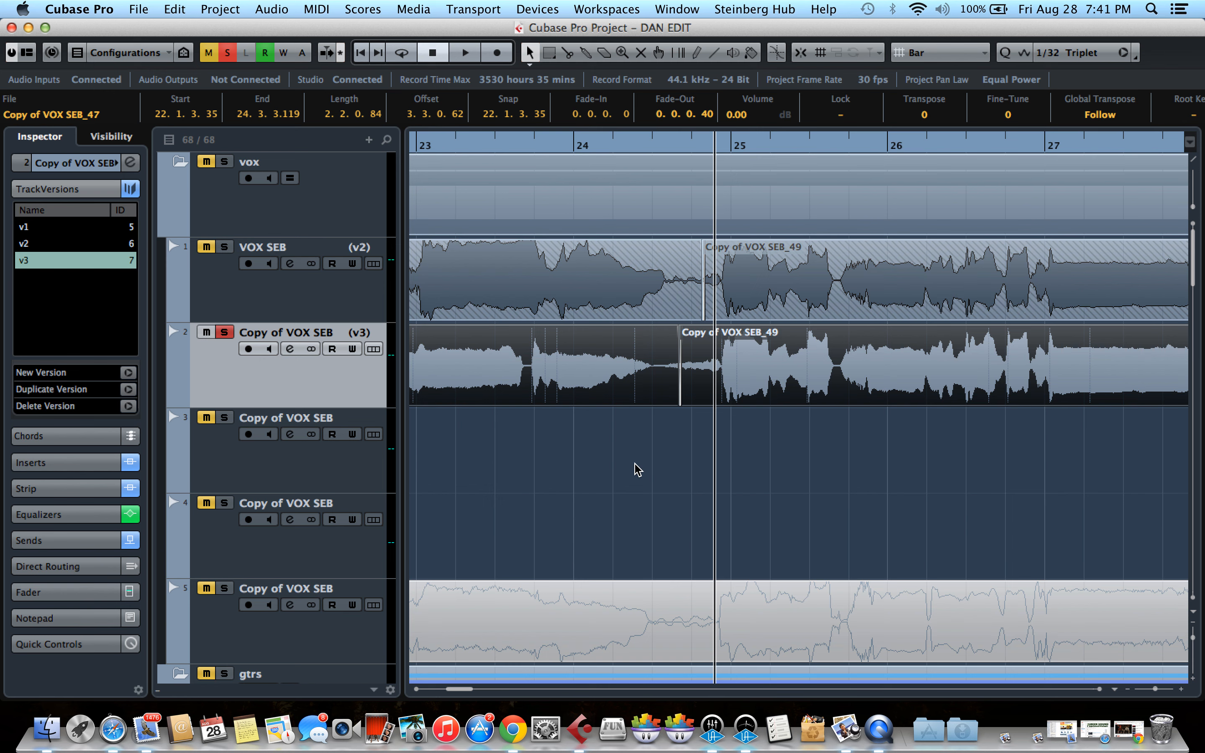
# Play the v3 comp from about bar 22, briefly switching the track's solo off and on while listening.
pyautogui.scroll(-6, 637, 470)
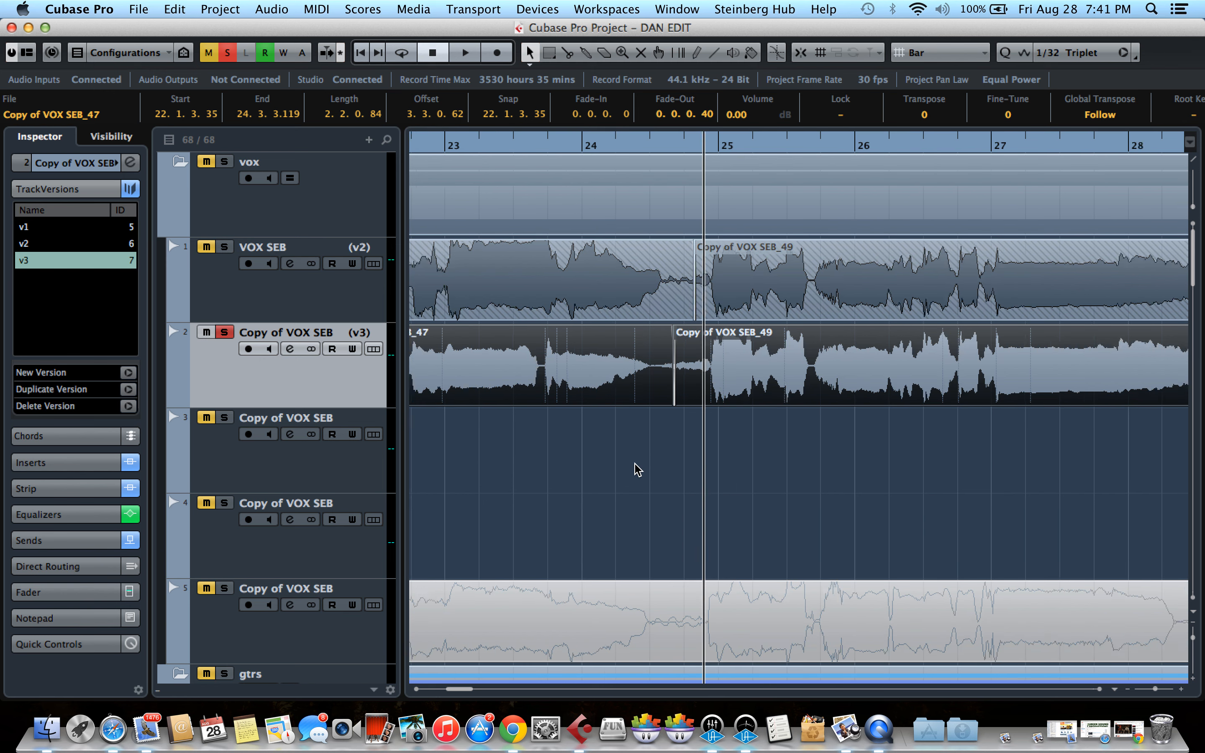
pyautogui.click(555, 150)
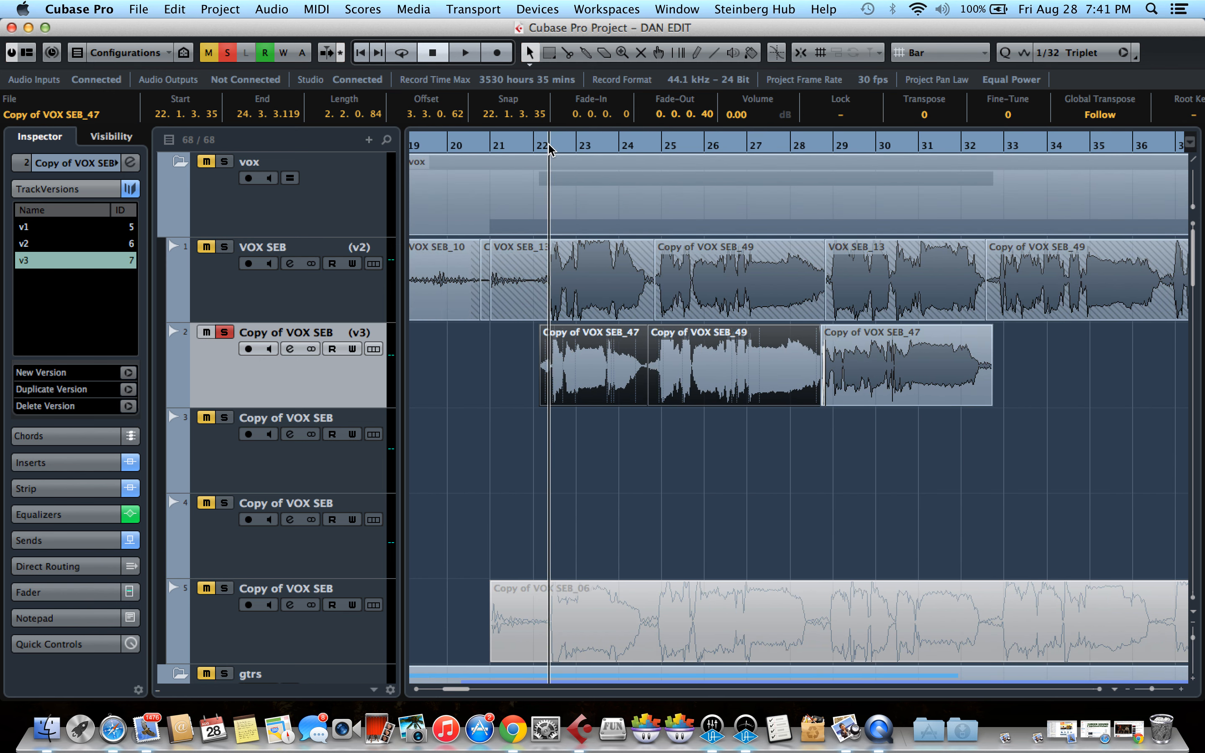
pyautogui.press('space')
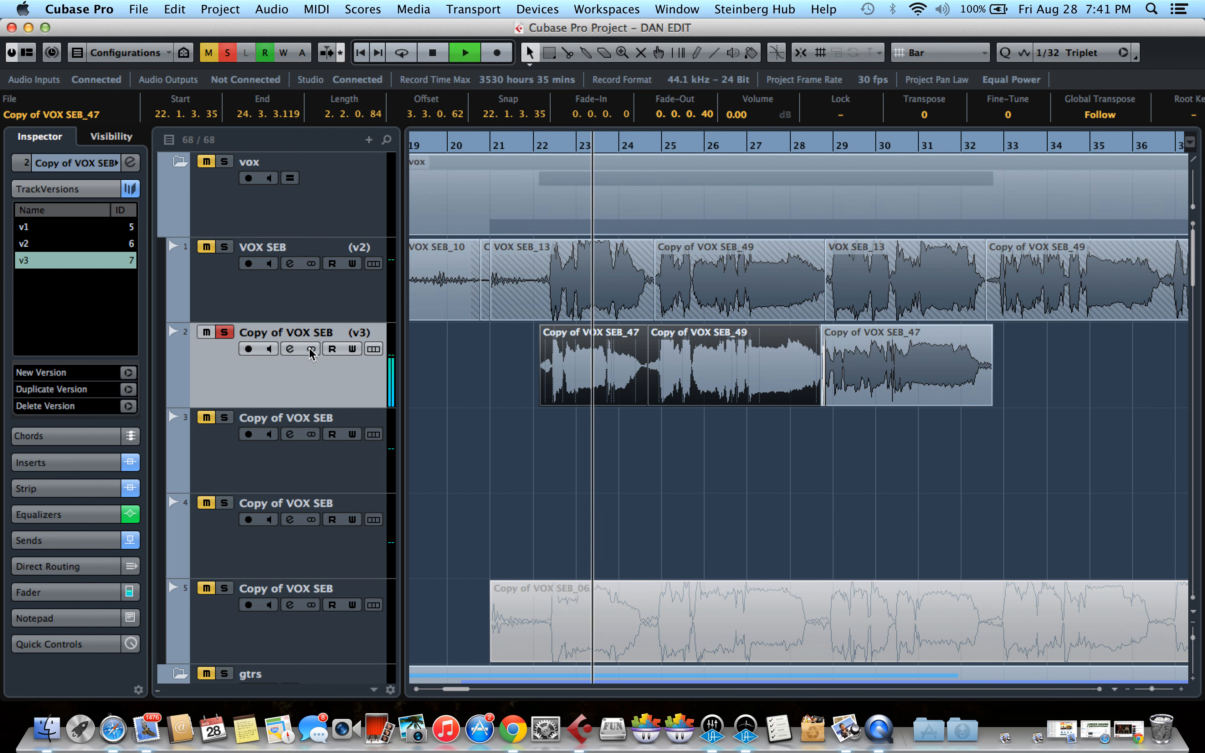
pyautogui.click(225, 332)
pyautogui.click(224, 333)
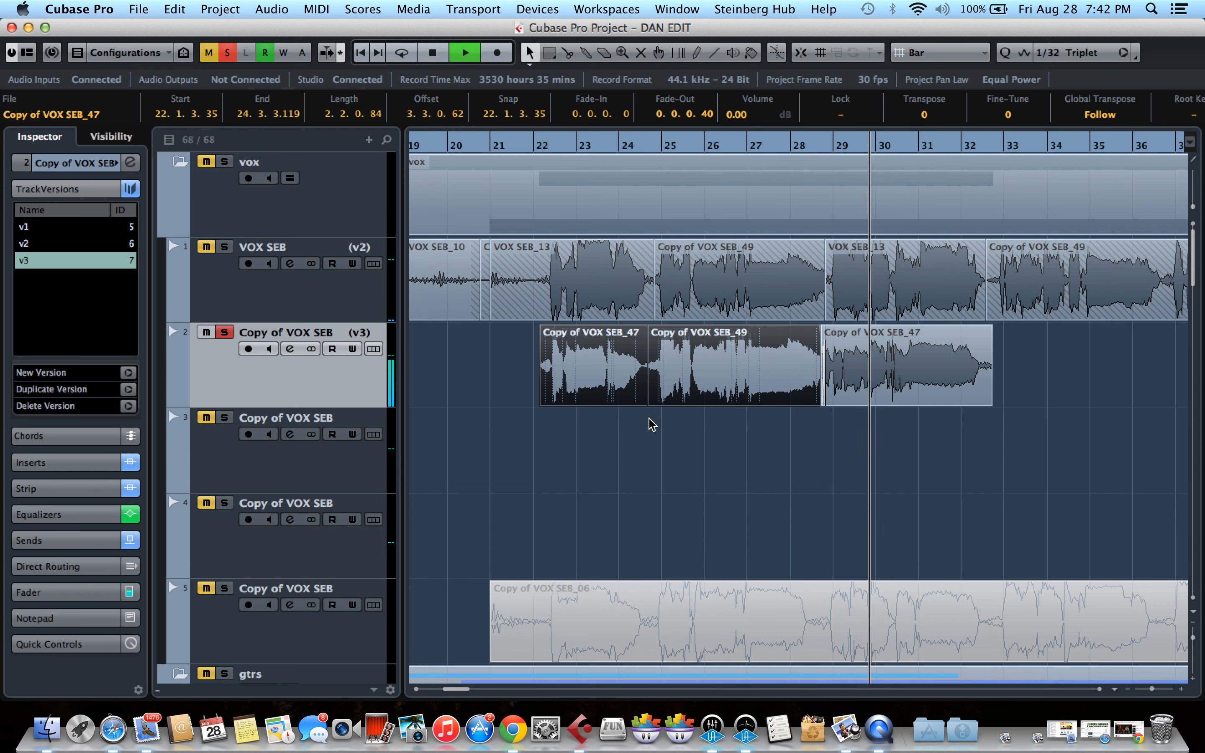
pyautogui.press('space')
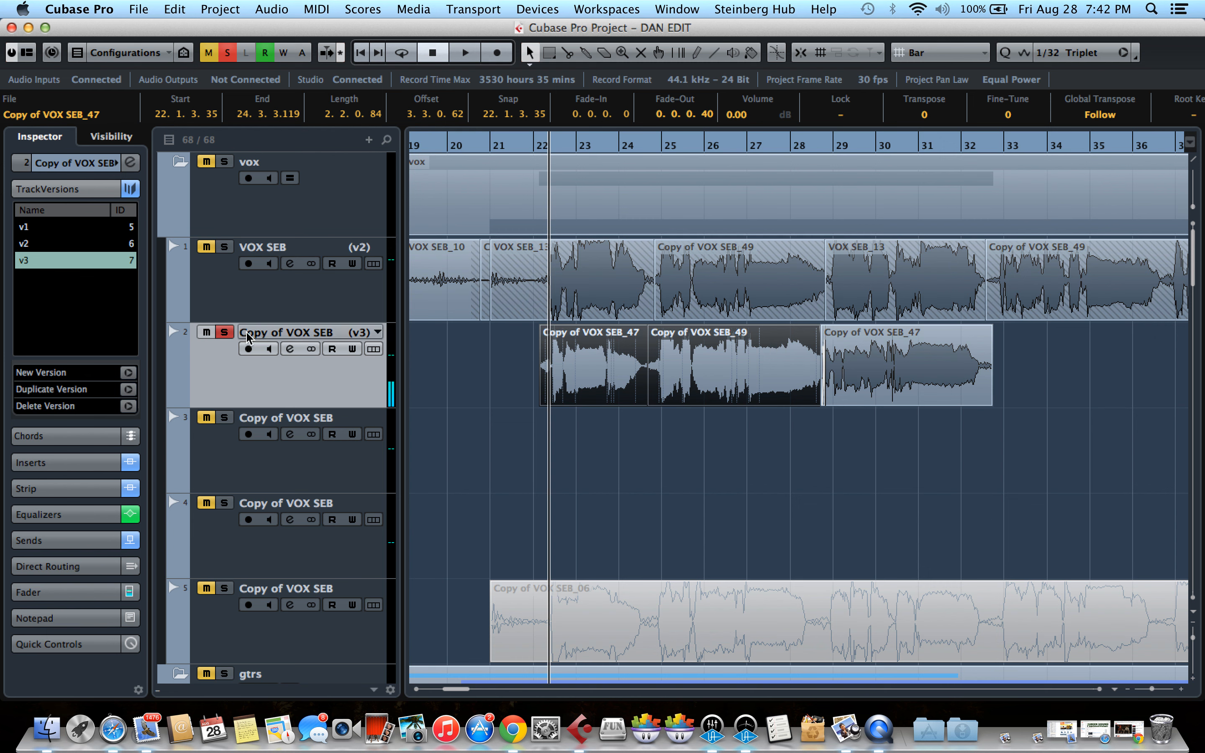
# Unsolo the Copy of VOX SEB track and switch among v1, v2 and v3, leaving v1 active.
pyautogui.click(225, 332)
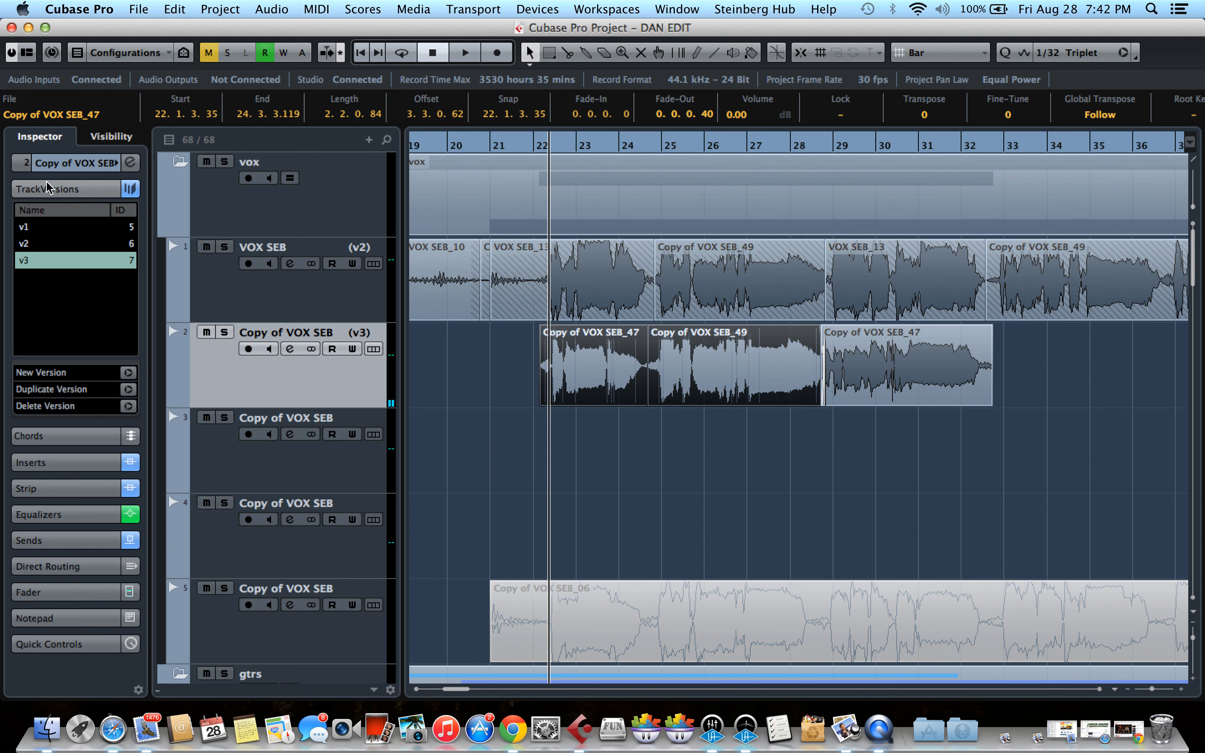
pyautogui.click(73, 231)
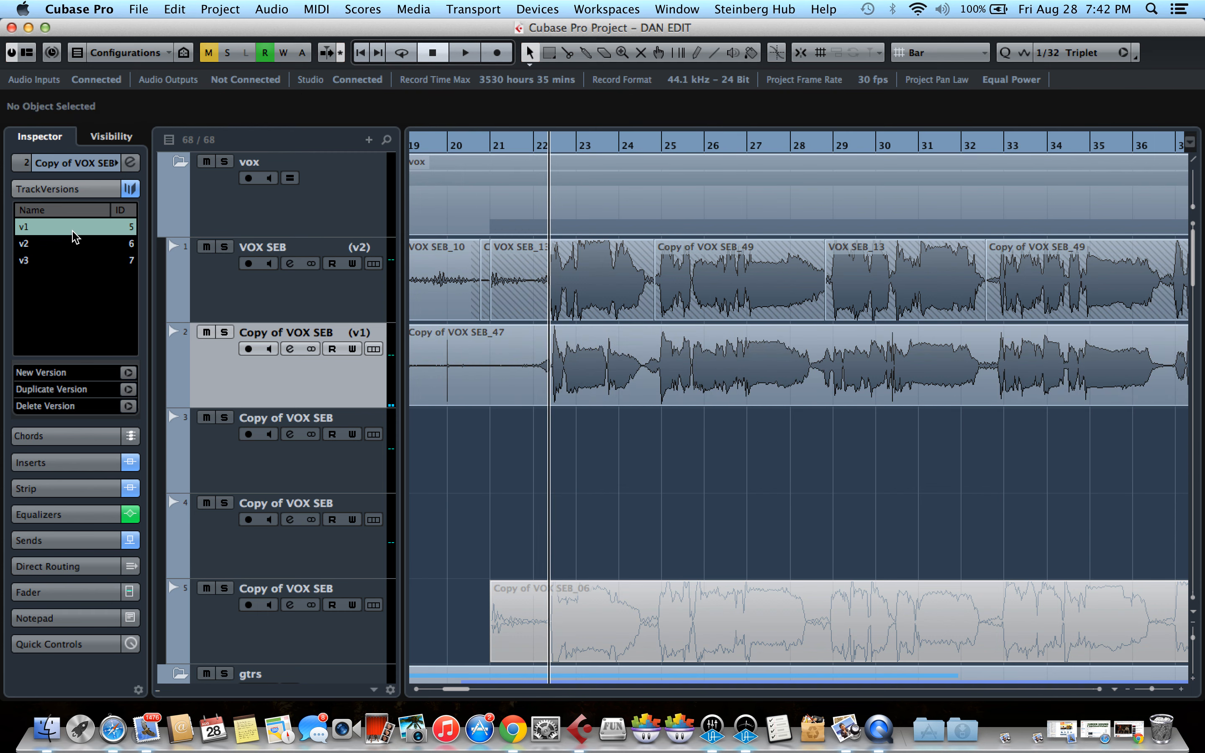
pyautogui.click(75, 245)
pyautogui.click(77, 262)
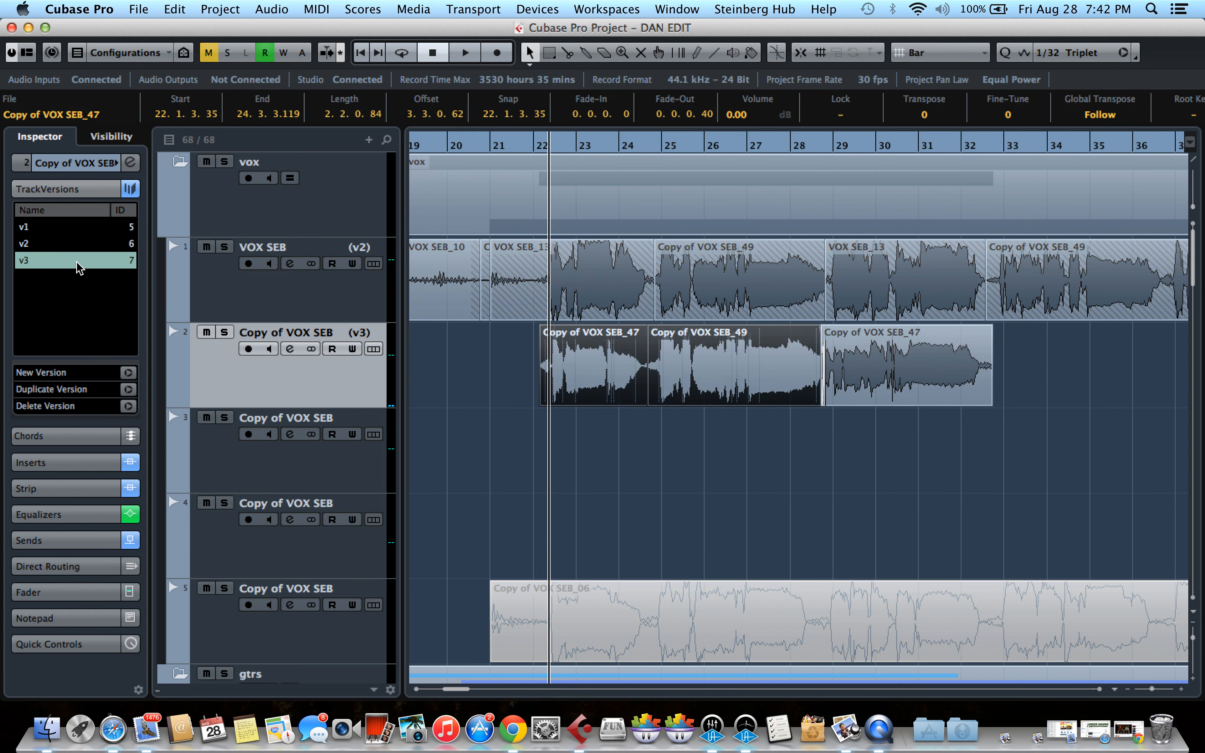
pyautogui.click(92, 244)
pyautogui.click(107, 228)
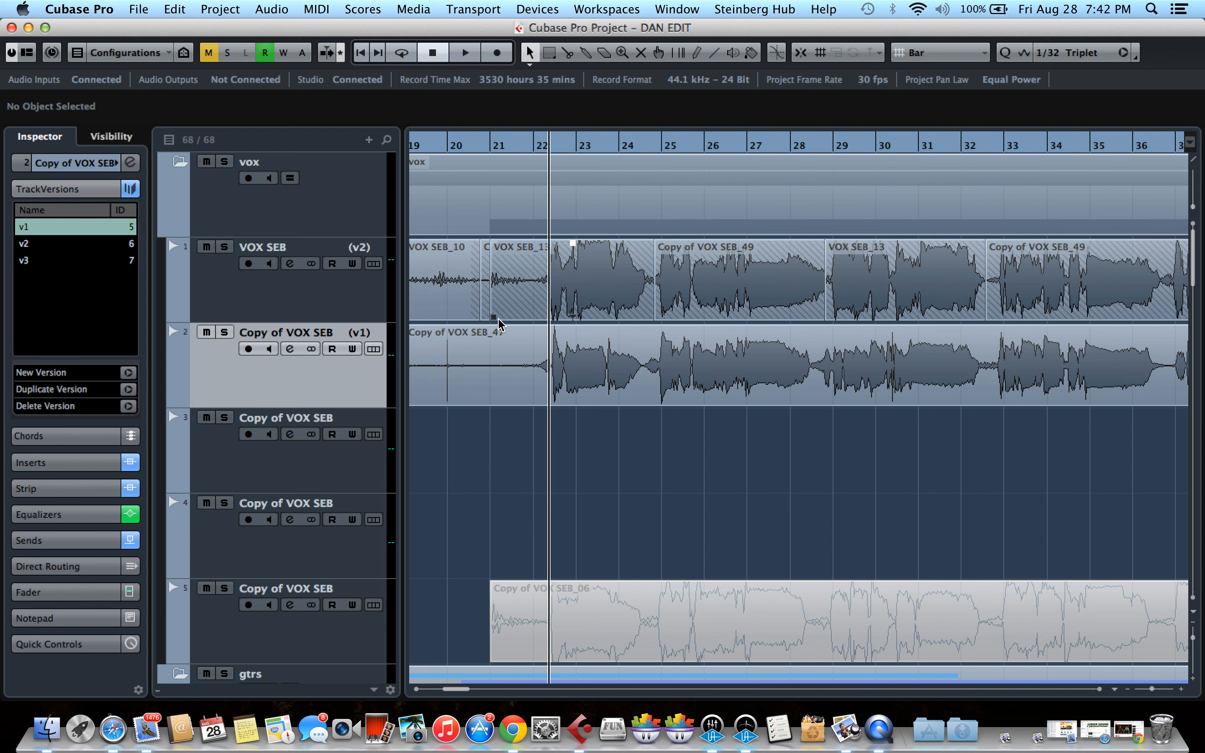
pyautogui.press('g')
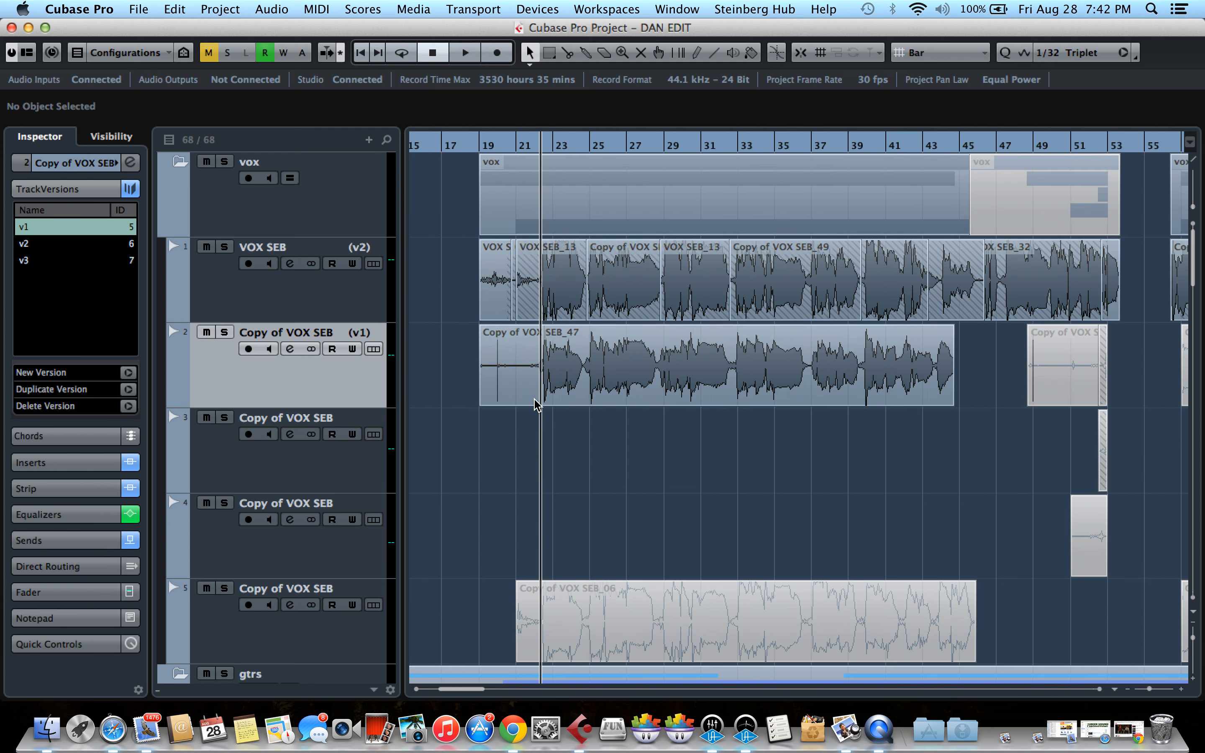
pyautogui.press('g')
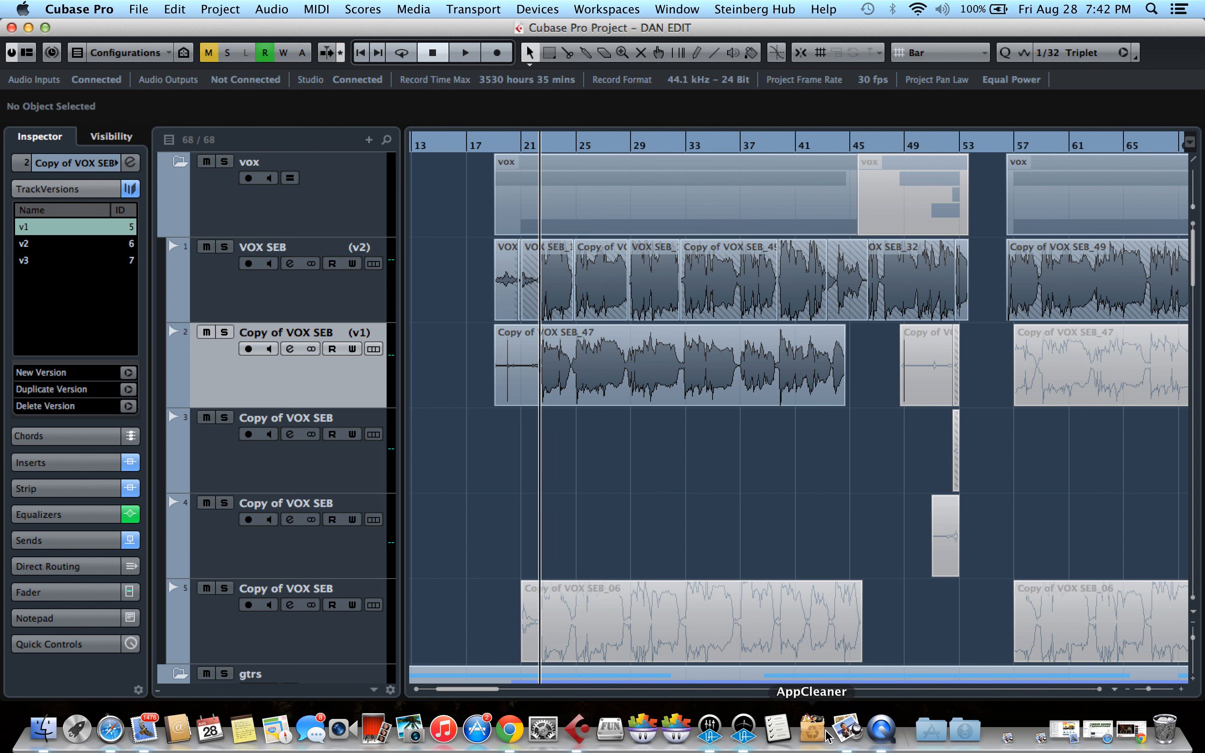
pyautogui.click(879, 730)
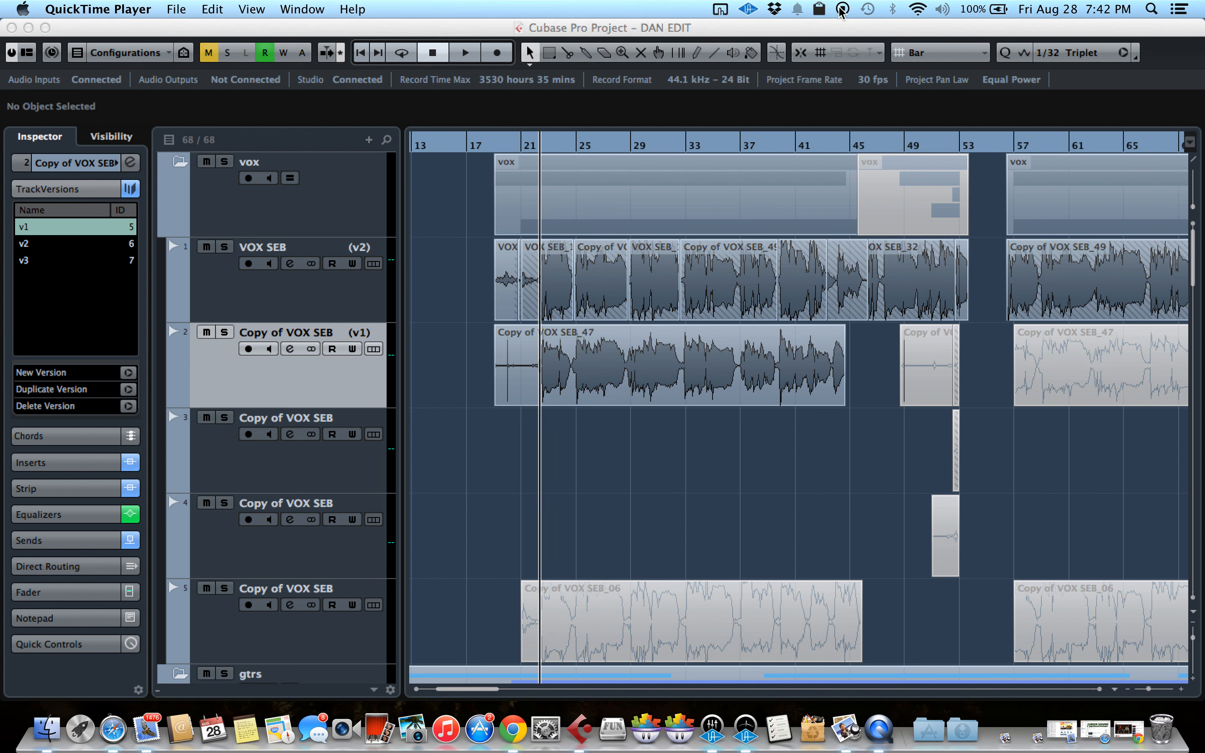